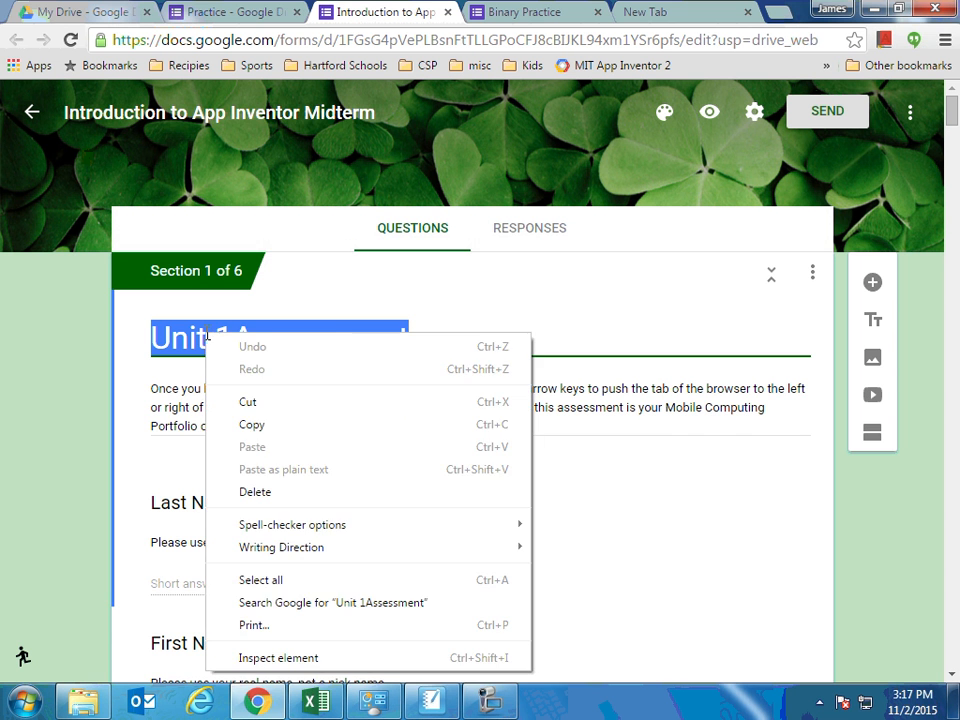
# - Copy the form title "Unit 1Assessment" from the Introduction to App Inventor Midterm form and paste it over the Practice form's title
pyautogui.click(244, 423)
pyautogui.click(193, 12)
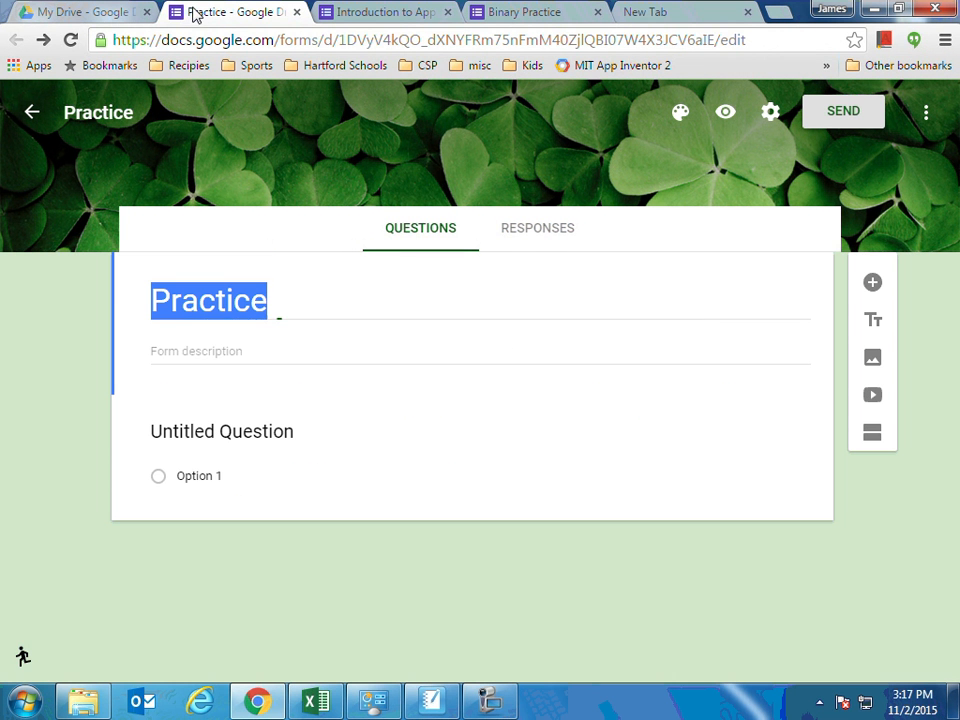
pyautogui.click(284, 287)
pyautogui.click(354, 14)
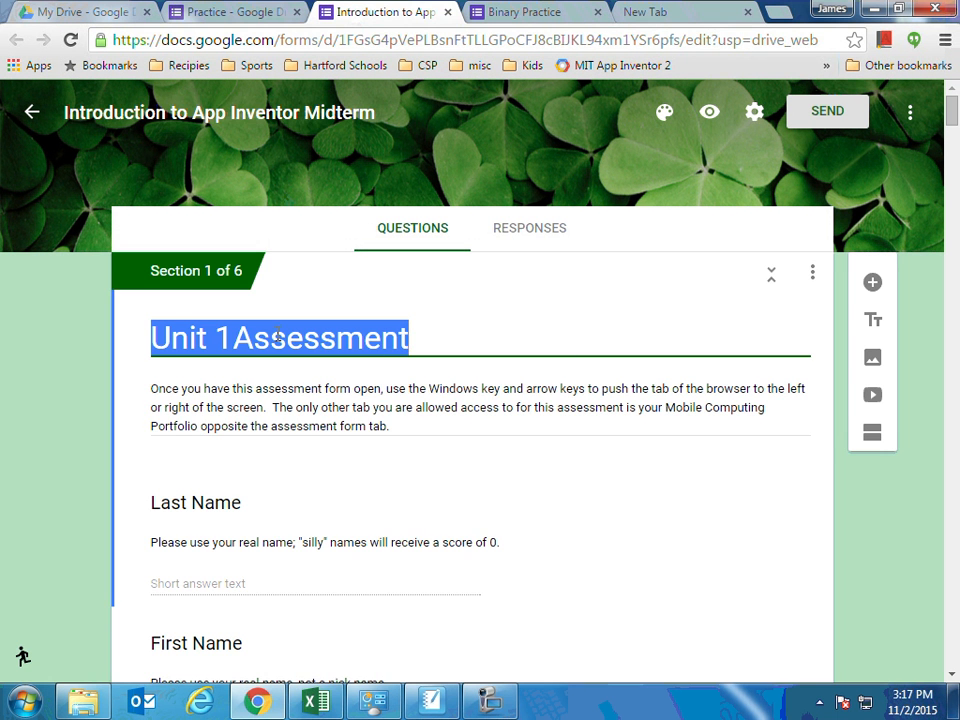
pyautogui.click(194, 14)
pyautogui.moveTo(300, 303); pyautogui.dragTo(130, 297)
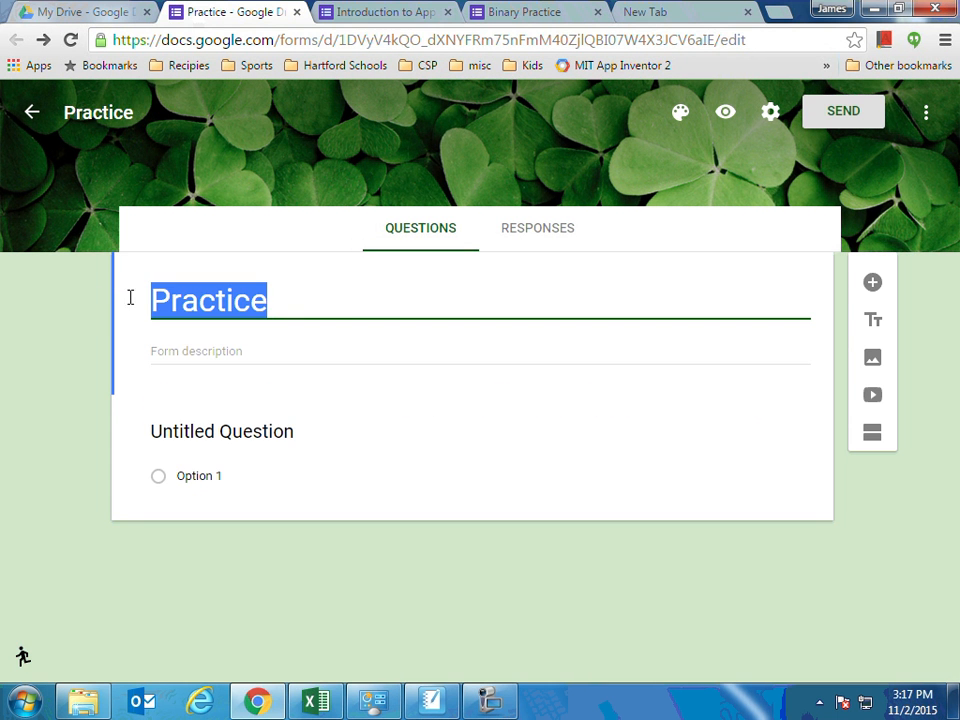
pyautogui.hotkey('ctrl', 'v')
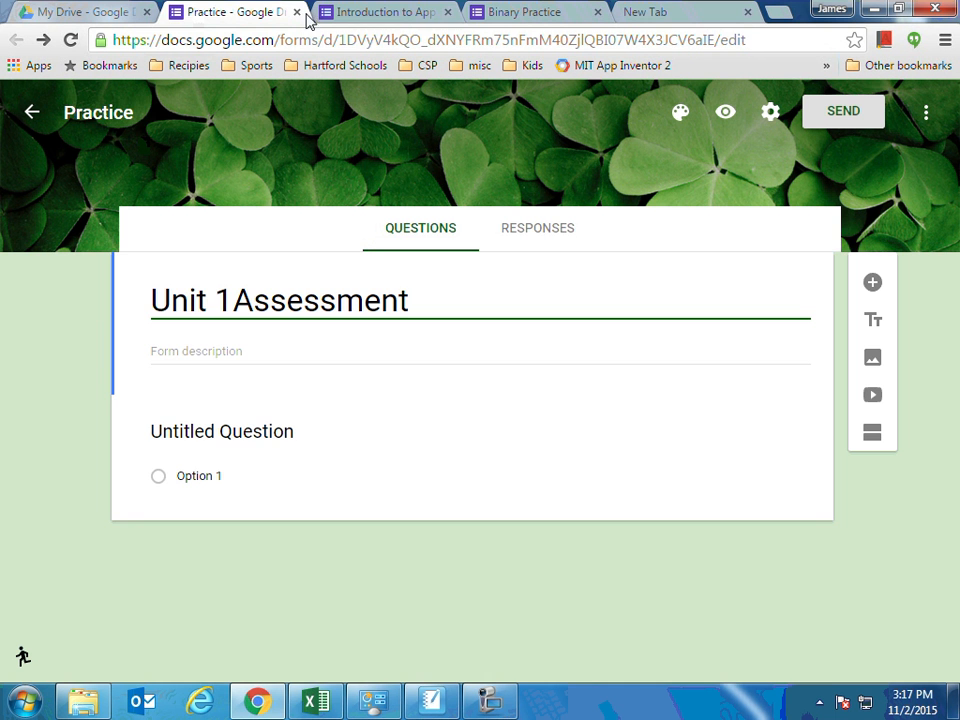
# - Copy the midterm form's full description paragraph into the Practice form's description
pyautogui.click(384, 14)
pyautogui.click(151, 390)
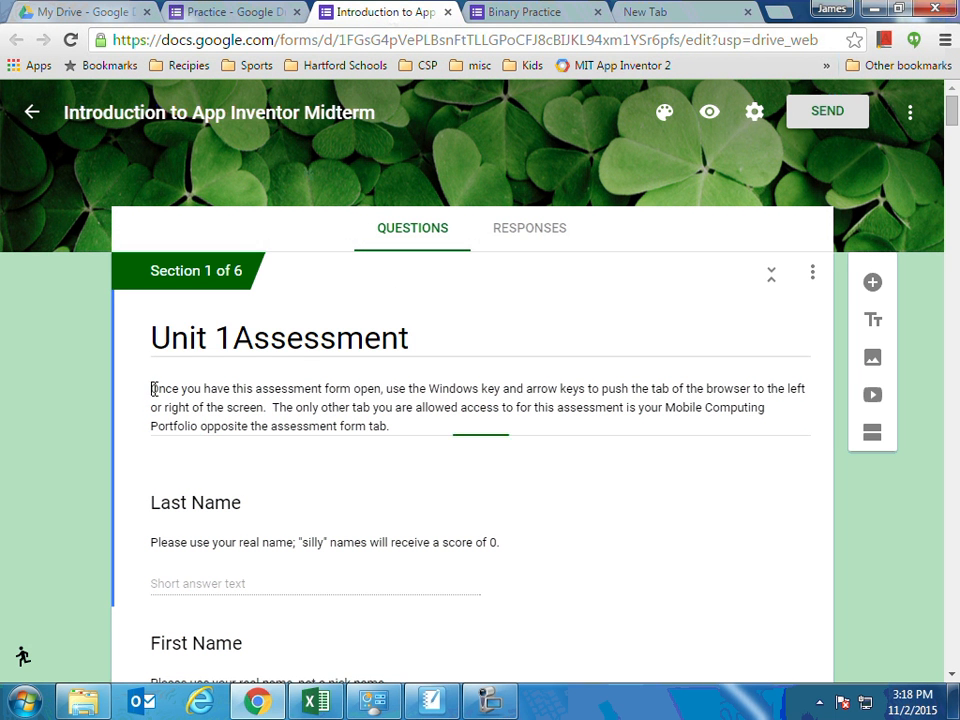
pyautogui.moveTo(151, 388); pyautogui.dragTo(488, 432)
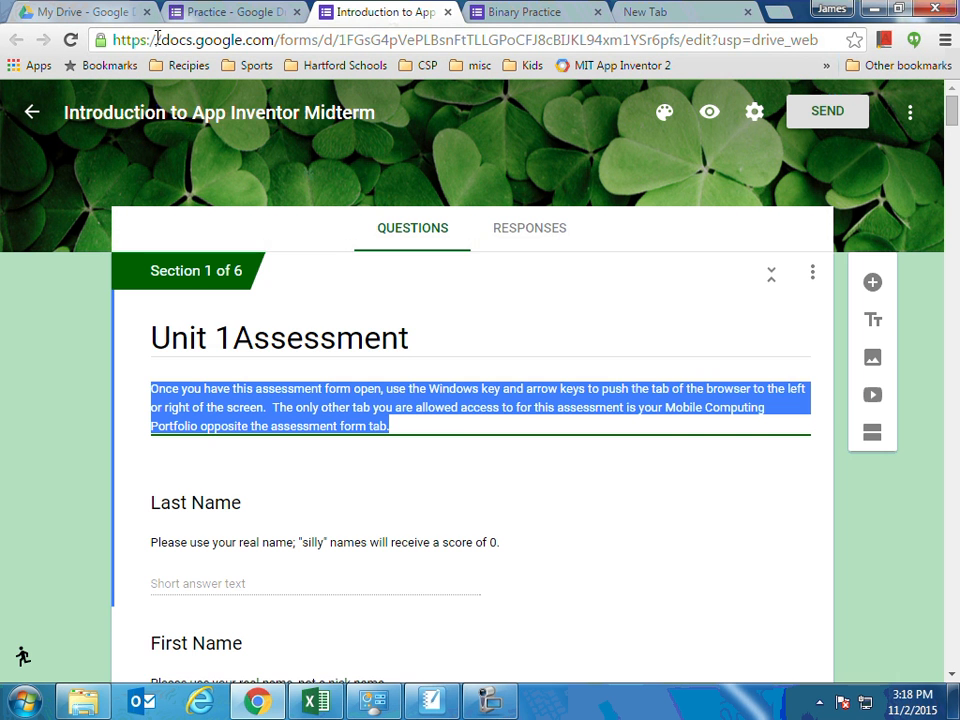
pyautogui.click(238, 12)
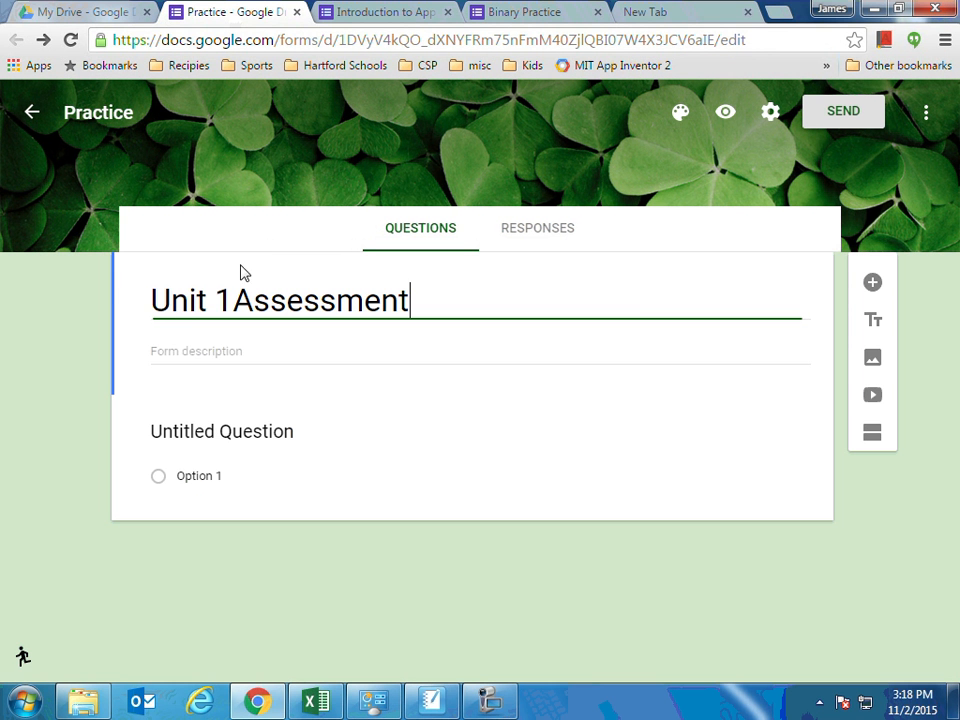
pyautogui.click(188, 351)
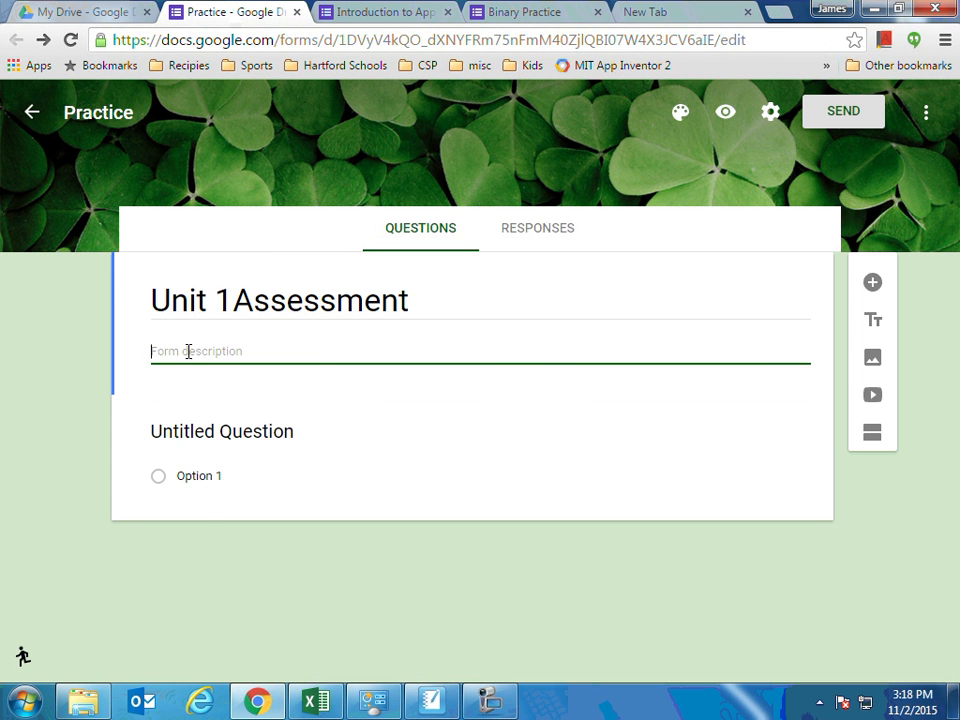
pyautogui.hotkey('ctrl', 'v')
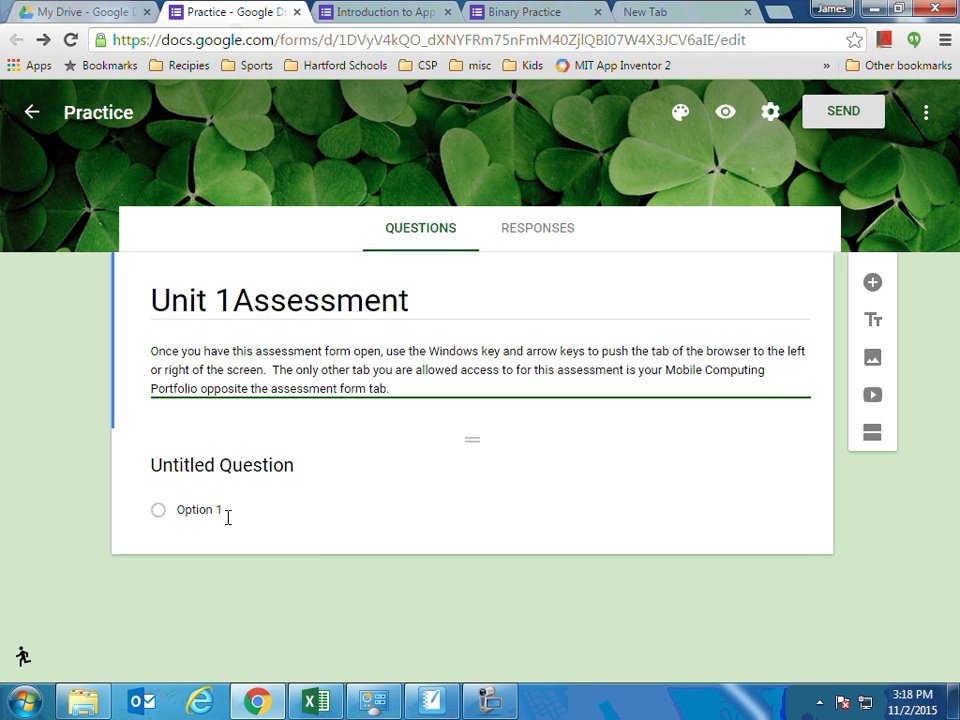
# - Check the midterm form's name questions and change the Practice form's untitled question to the Short answer type
pyautogui.click(398, 13)
pyautogui.scroll(-2, 319, 371)
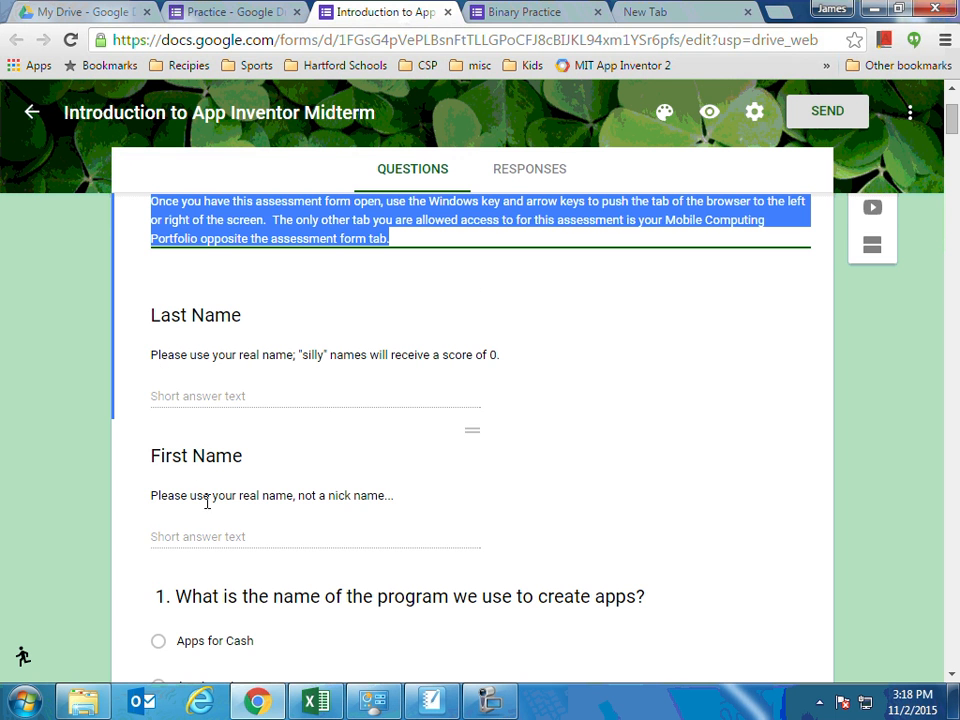
pyautogui.click(204, 14)
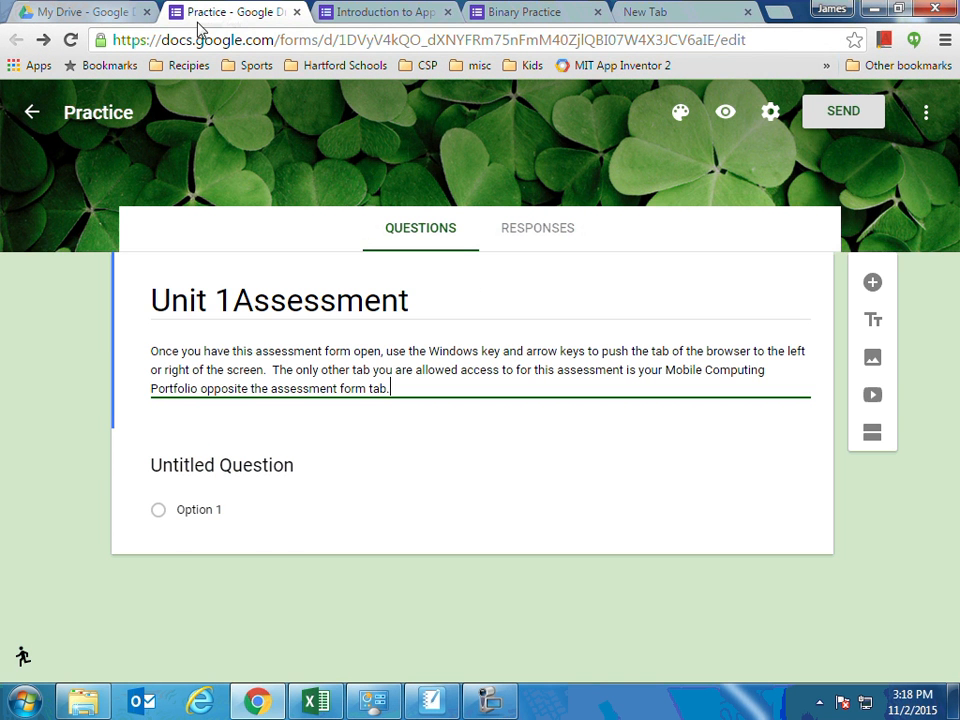
pyautogui.click(214, 465)
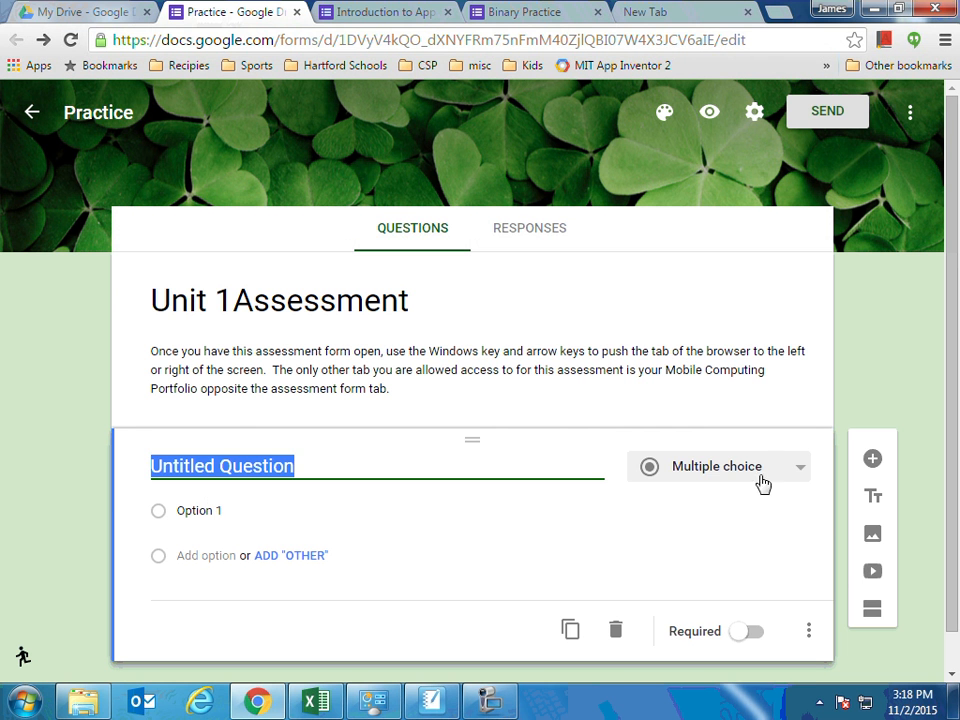
pyautogui.click(795, 466)
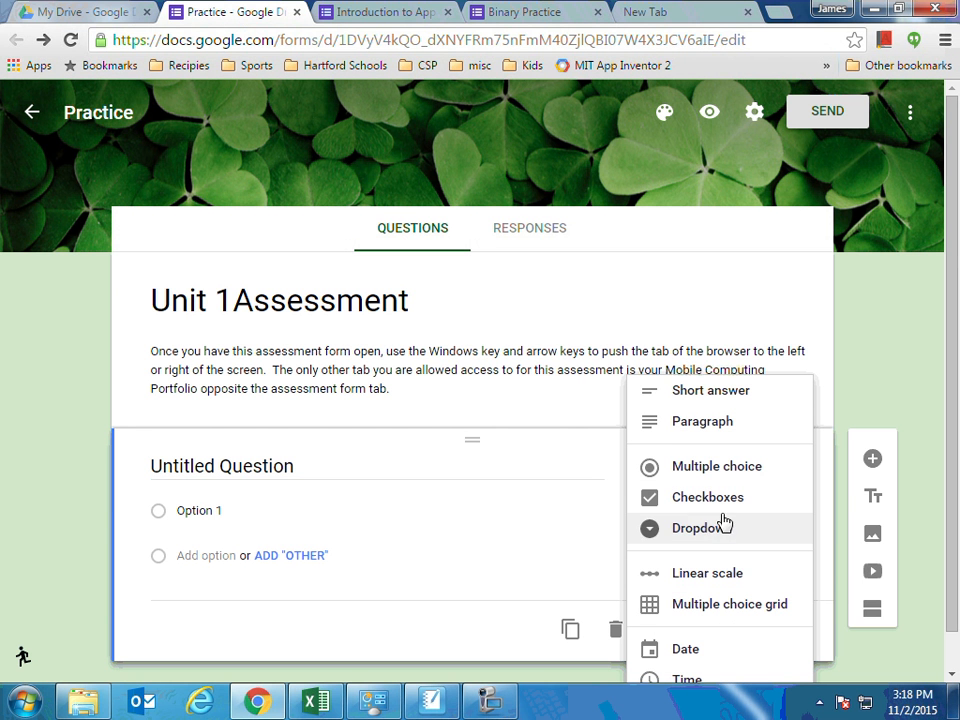
pyautogui.click(705, 390)
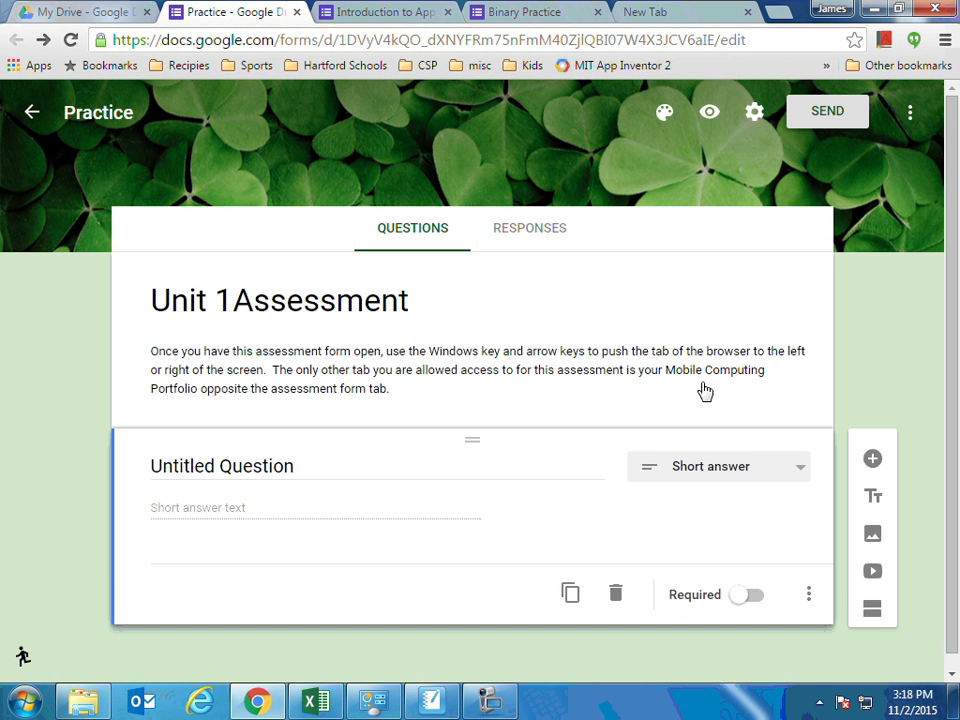
# - Title the short answer question "Type in your first and last name"
pyautogui.click(296, 466)
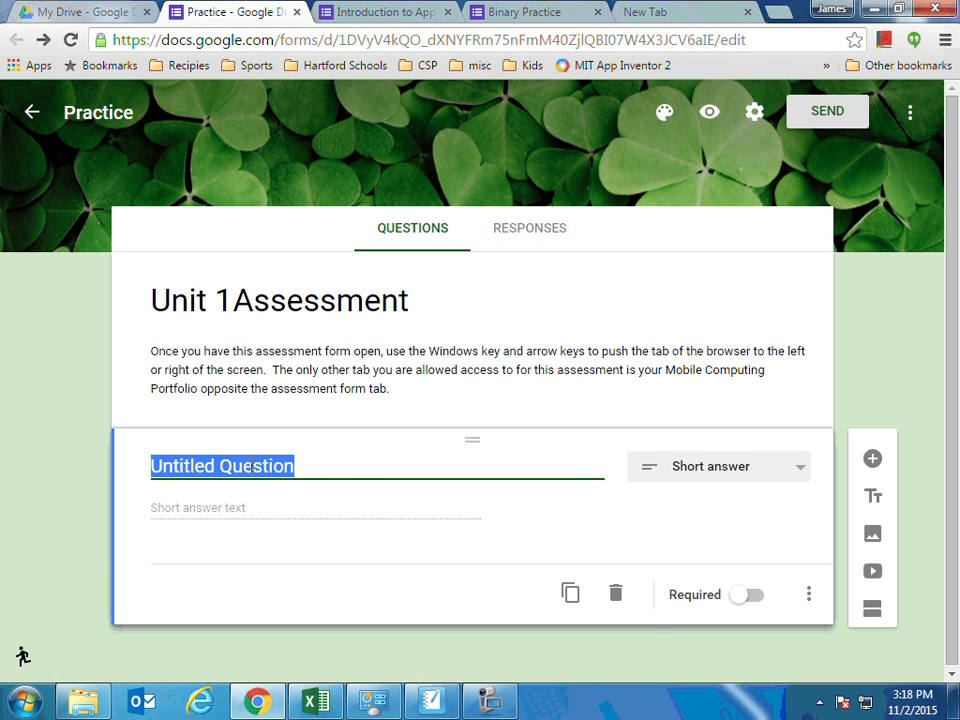
pyautogui.write('Ty')
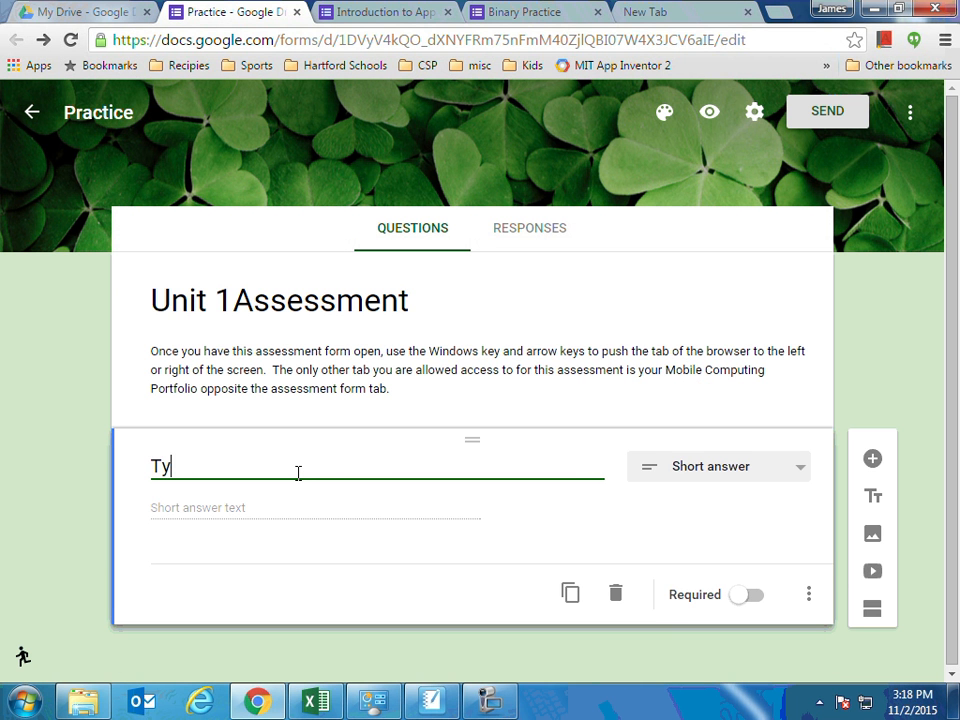
pyautogui.write('pe in your F')
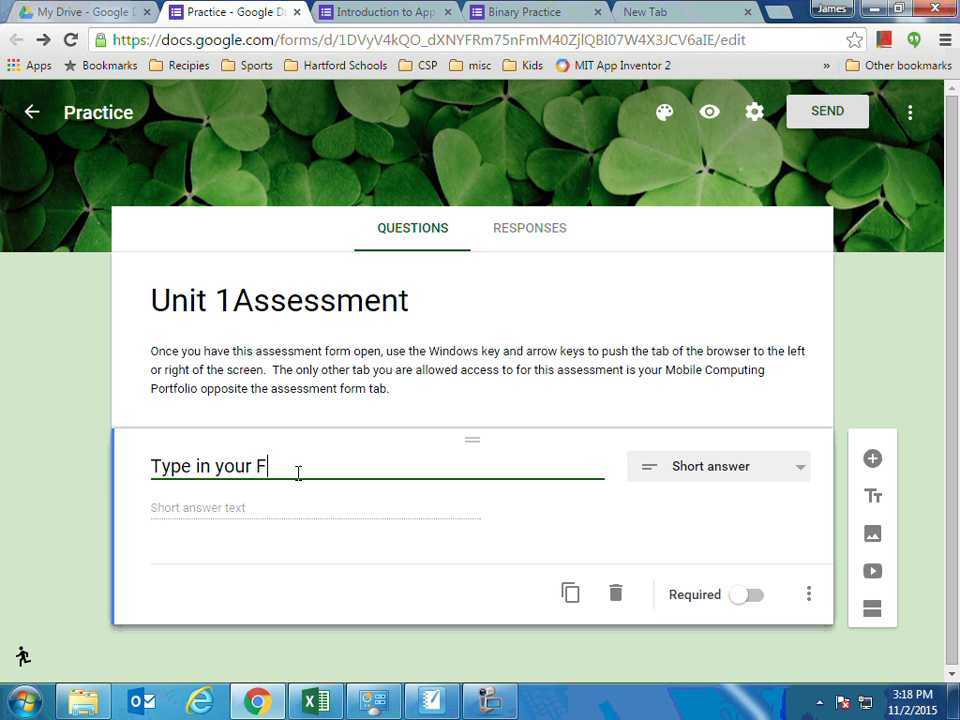
pyautogui.write('ist and last name')
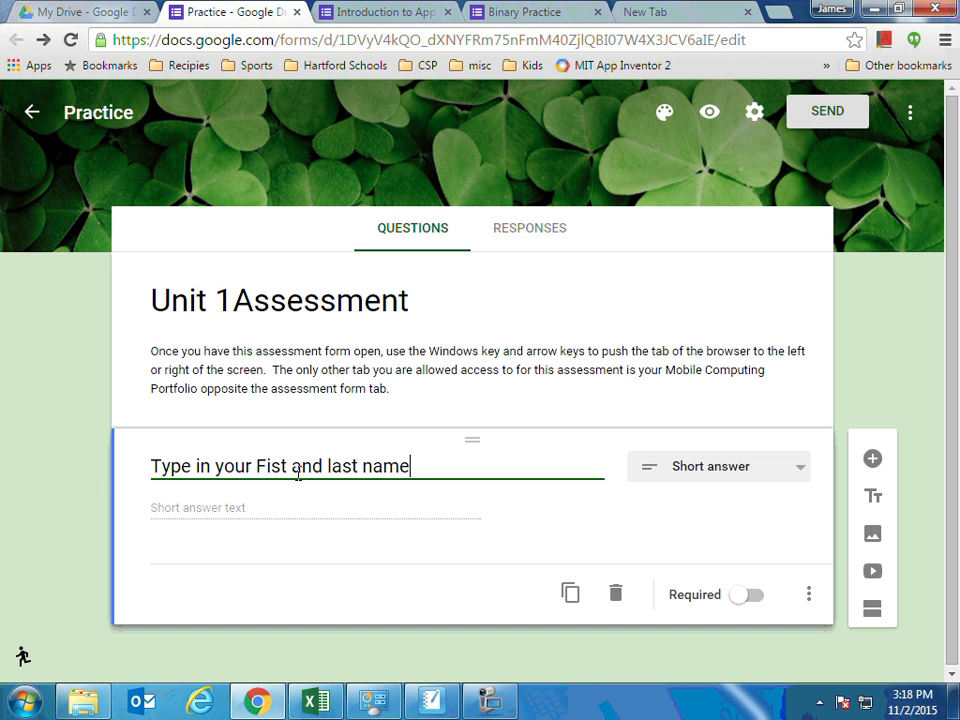
pyautogui.moveTo(257, 466); pyautogui.dragTo(265, 467)
pyautogui.write('fi')
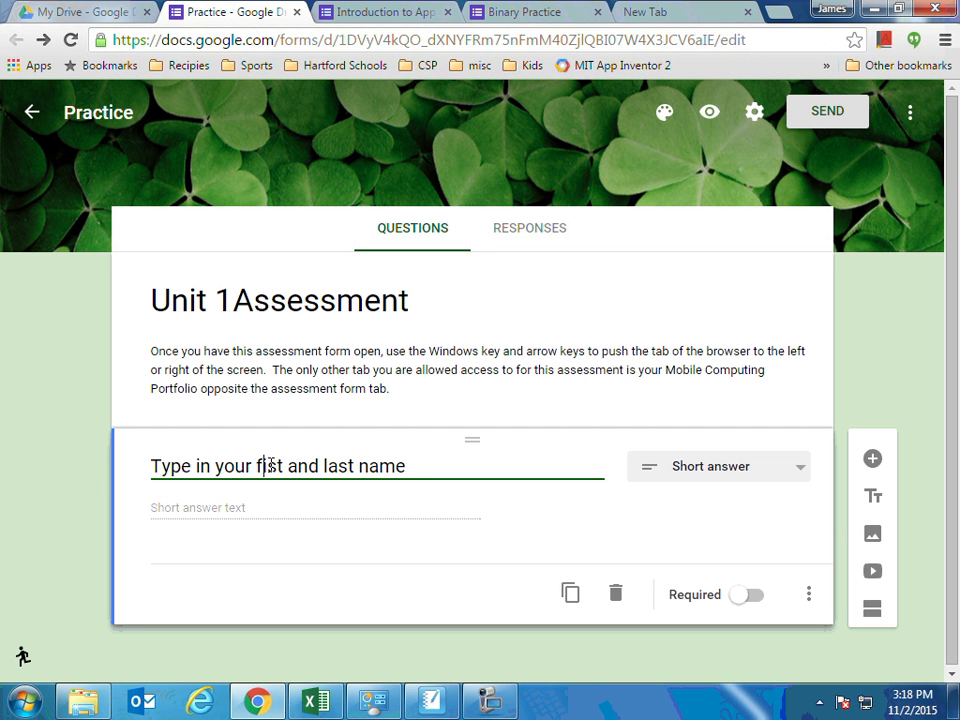
pyautogui.write('r')
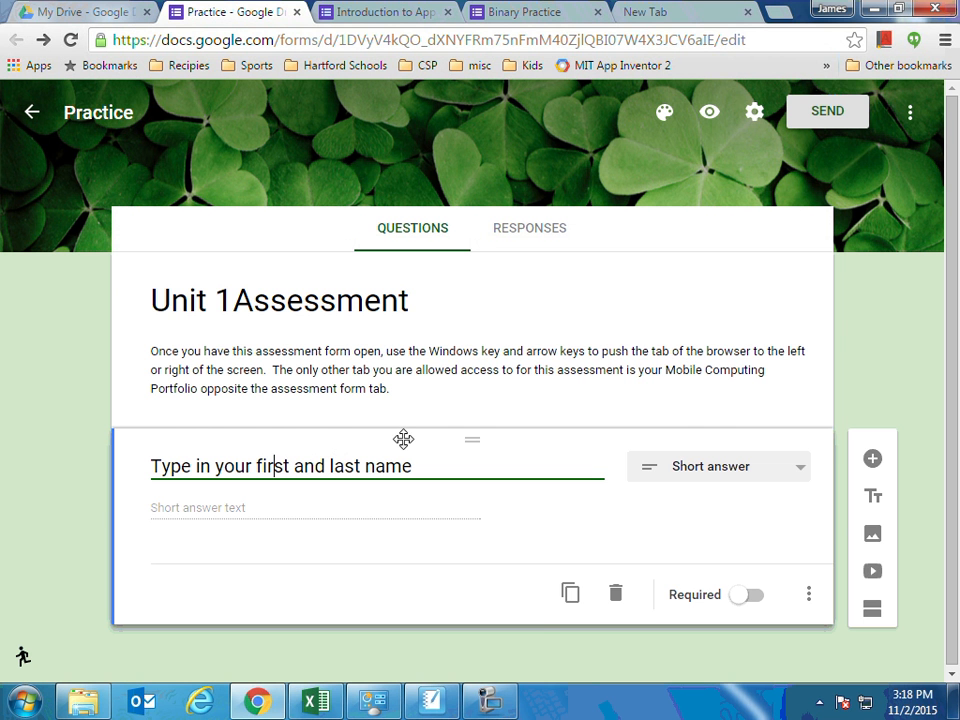
# - Duplicate the name question and make the original one required
pyautogui.click(567, 596)
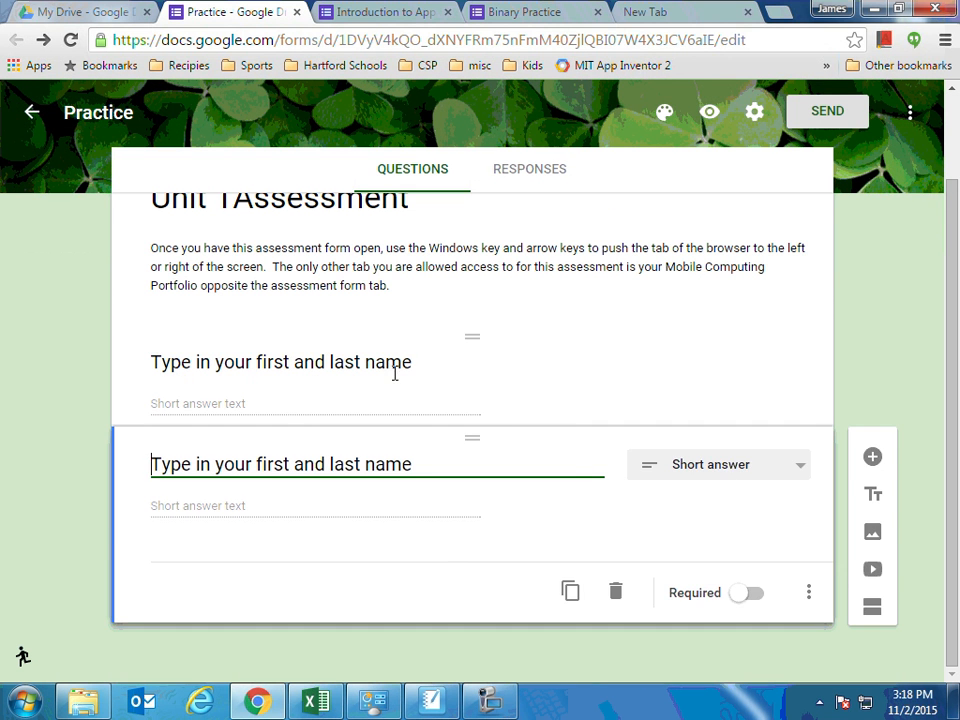
pyautogui.click(592, 358)
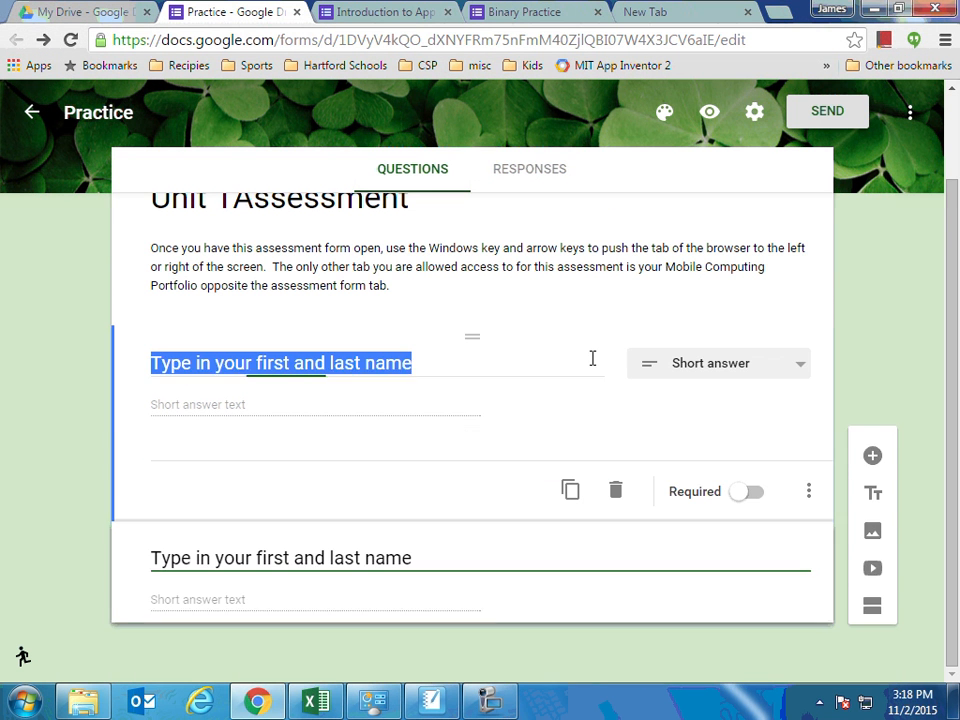
pyautogui.moveTo(737, 494); pyautogui.dragTo(779, 495)
pyautogui.click(754, 495)
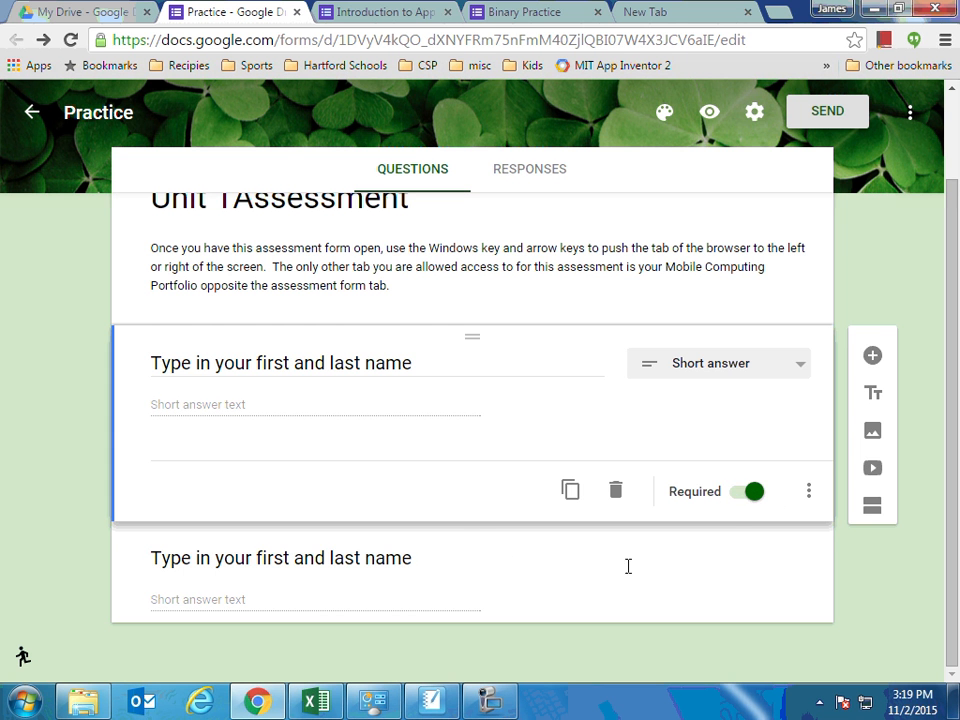
# - Replace the duplicate's title with the midterm form's "1. What is the name of the program we use to create apps?" and make it Multiple choice
pyautogui.click(472, 575)
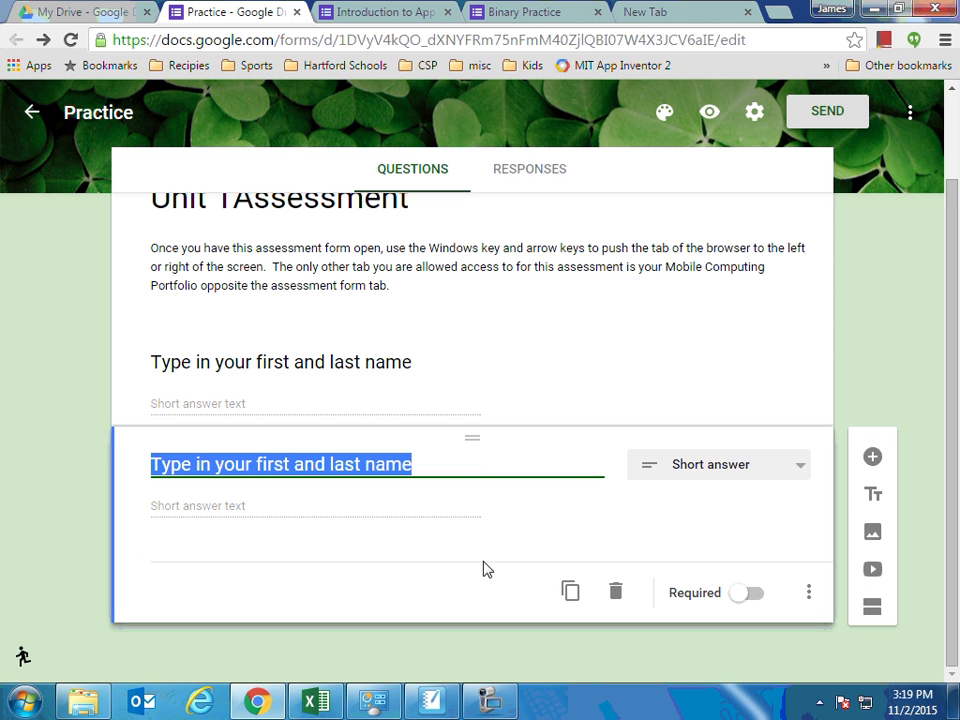
pyautogui.click(364, 14)
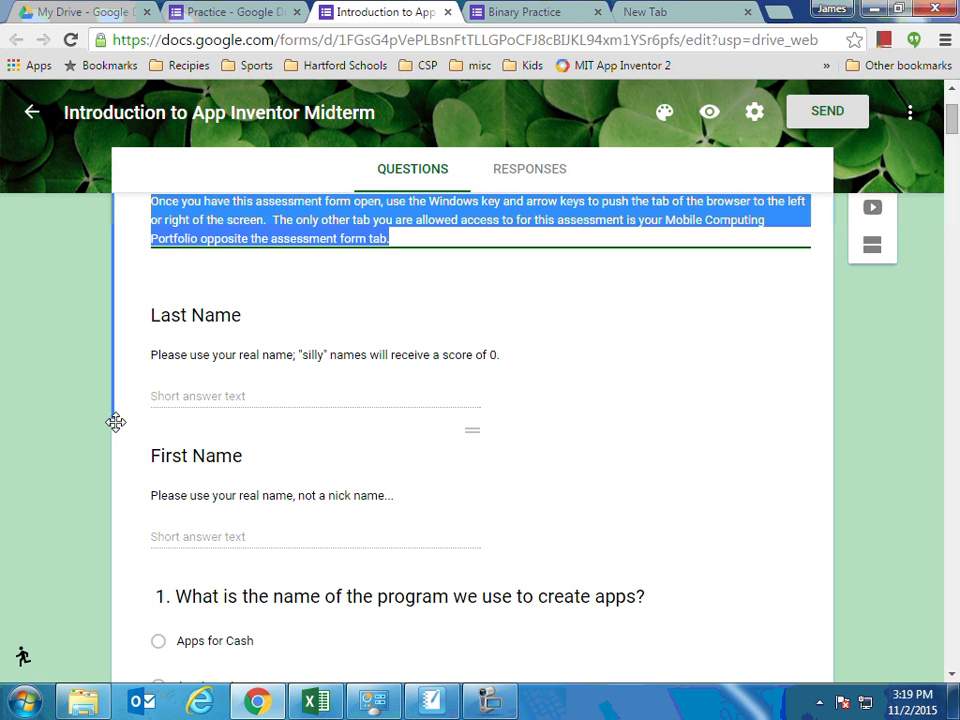
pyautogui.scroll(-3, 174, 433)
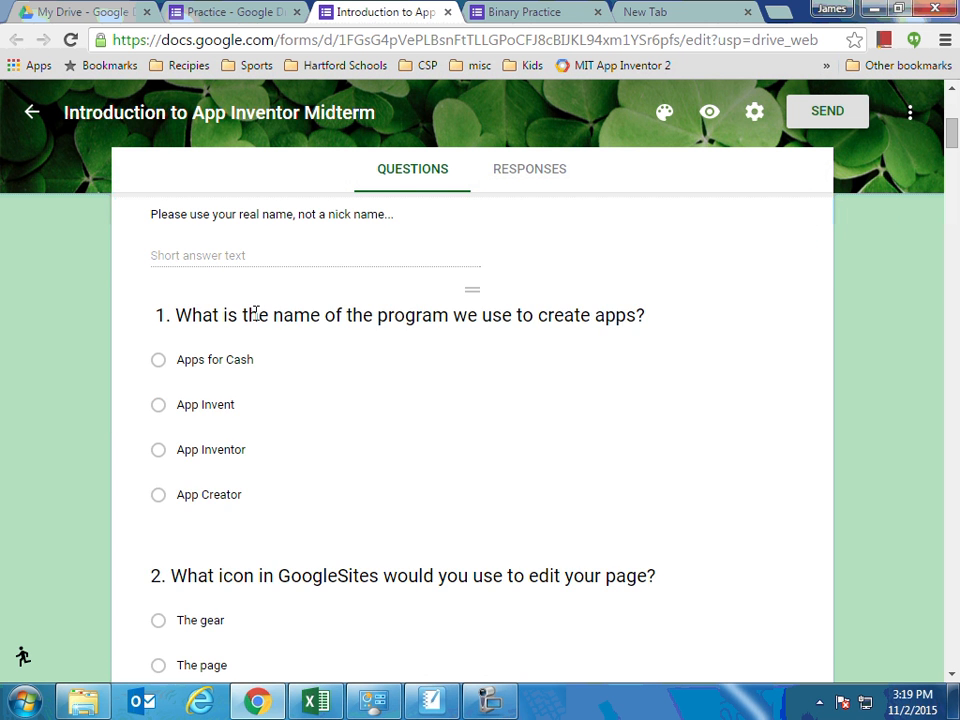
pyautogui.click(255, 313)
pyautogui.rightClick(543, 312)
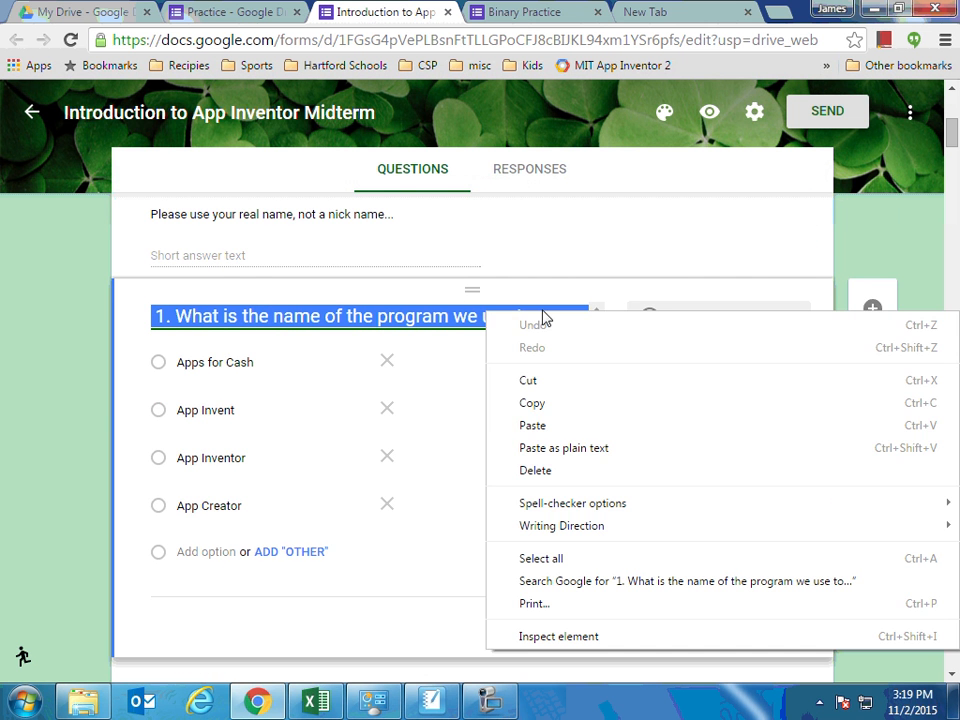
pyautogui.click(551, 412)
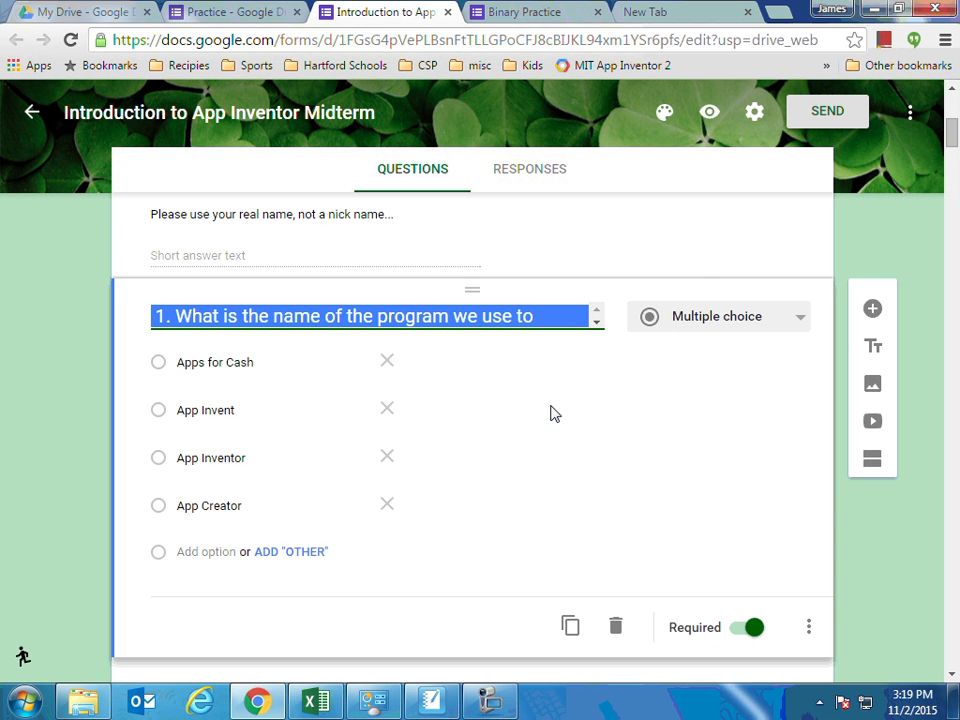
pyautogui.click(220, 14)
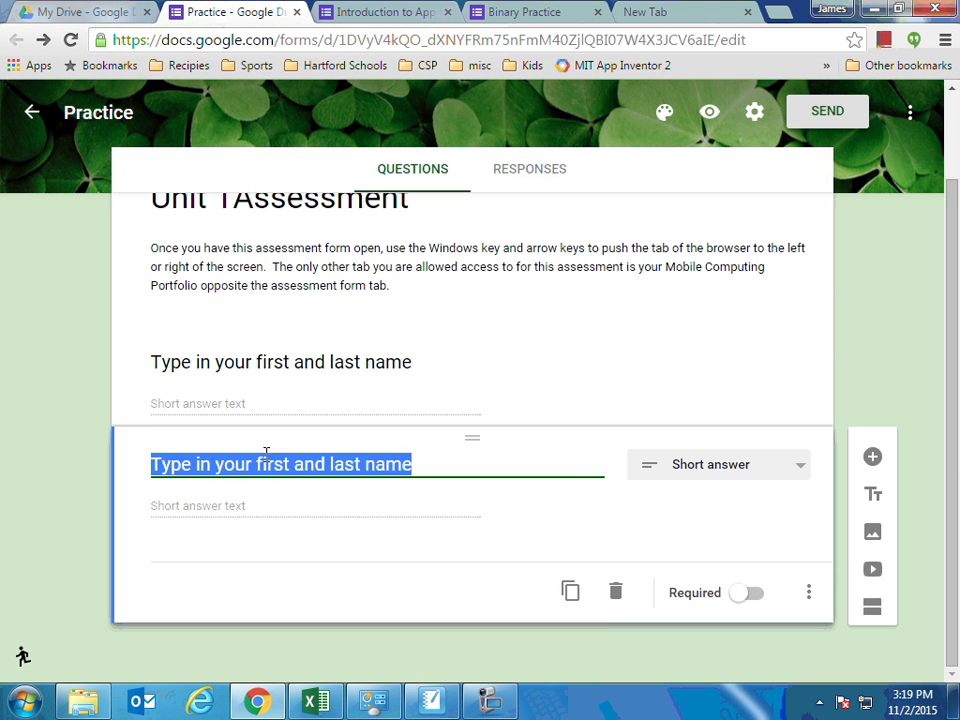
pyautogui.hotkey('ctrl', 'v')
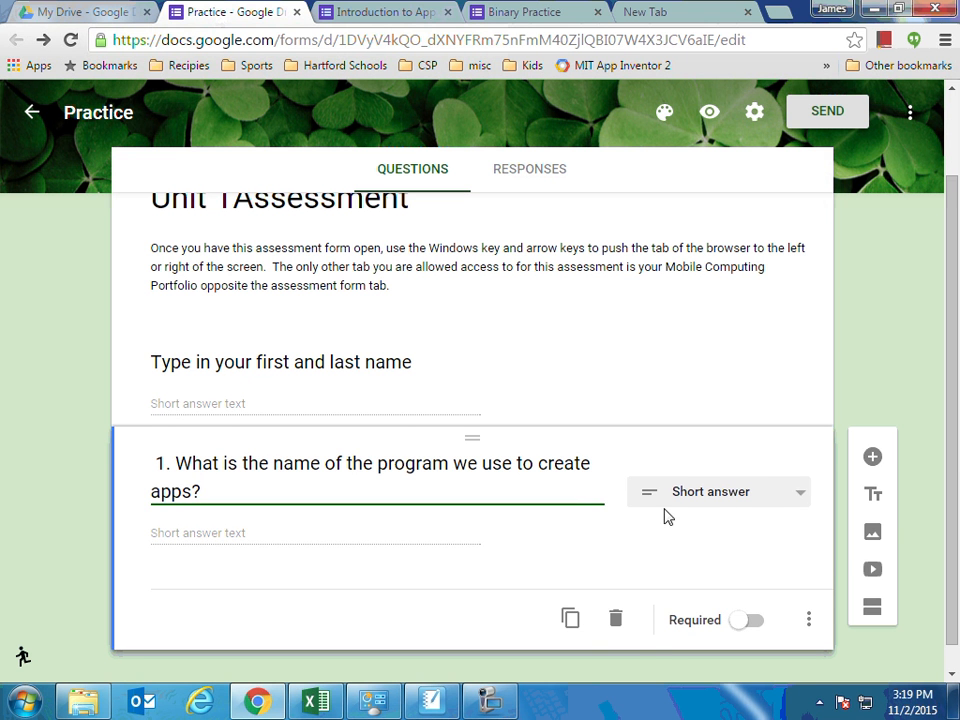
pyautogui.click(802, 494)
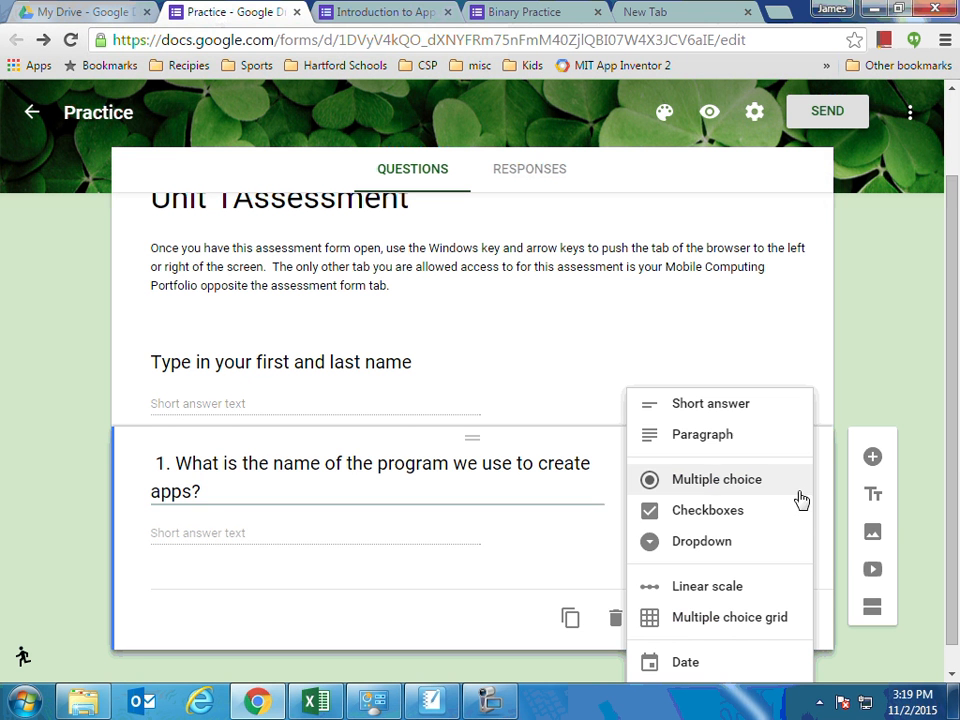
pyautogui.click(713, 482)
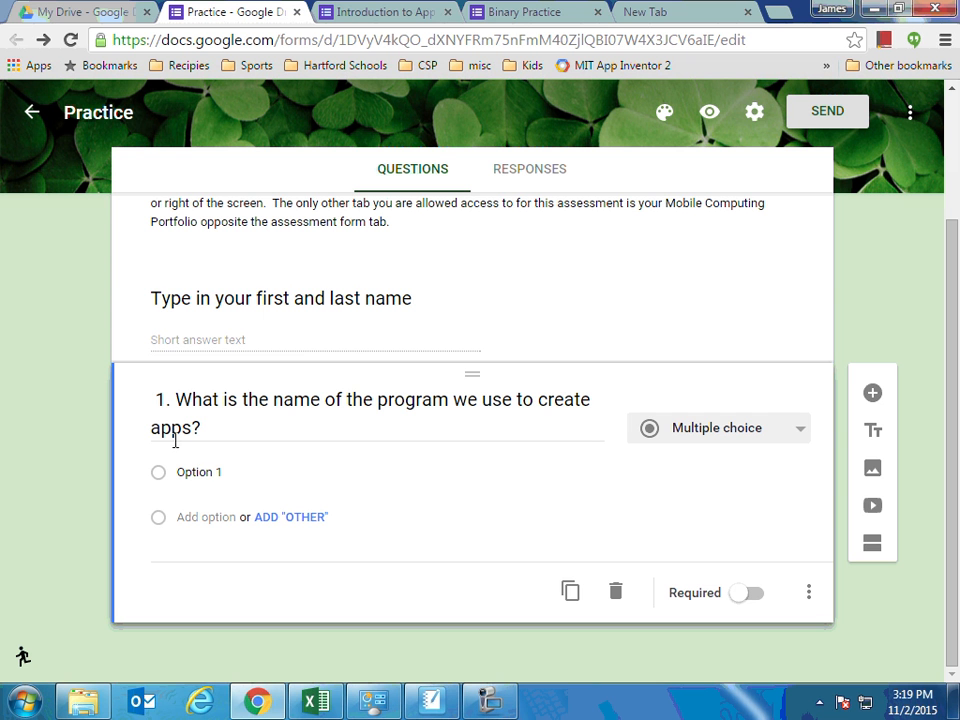
# - Fill in question 1's answer options as Apps for Cash, App Inventor, App Creator and Apps are Us
pyautogui.click(222, 472)
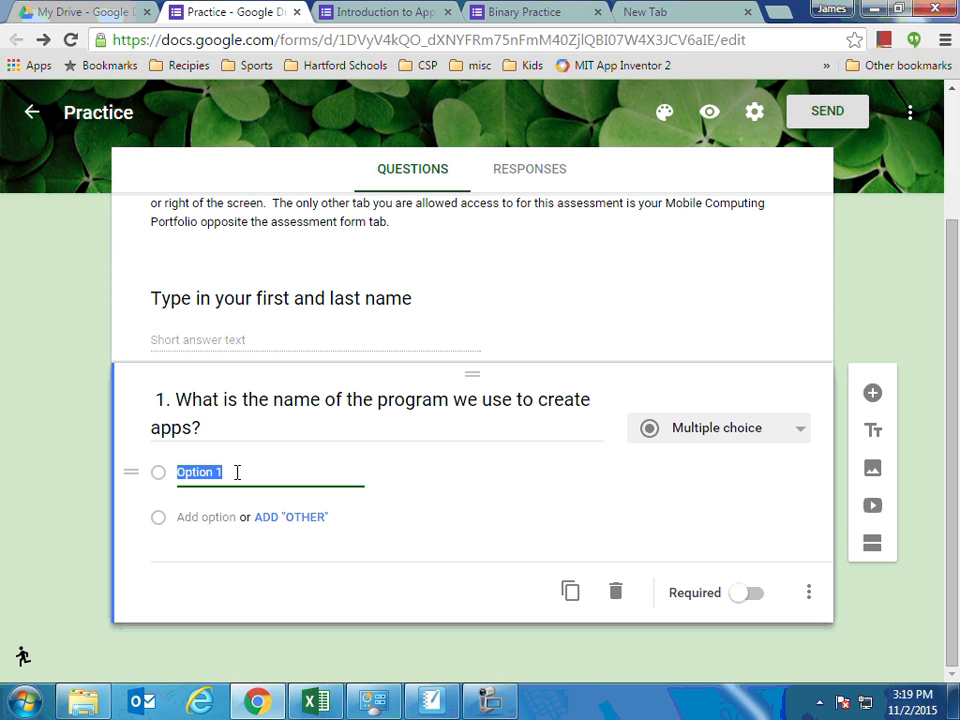
pyautogui.write('Apps for Cash')
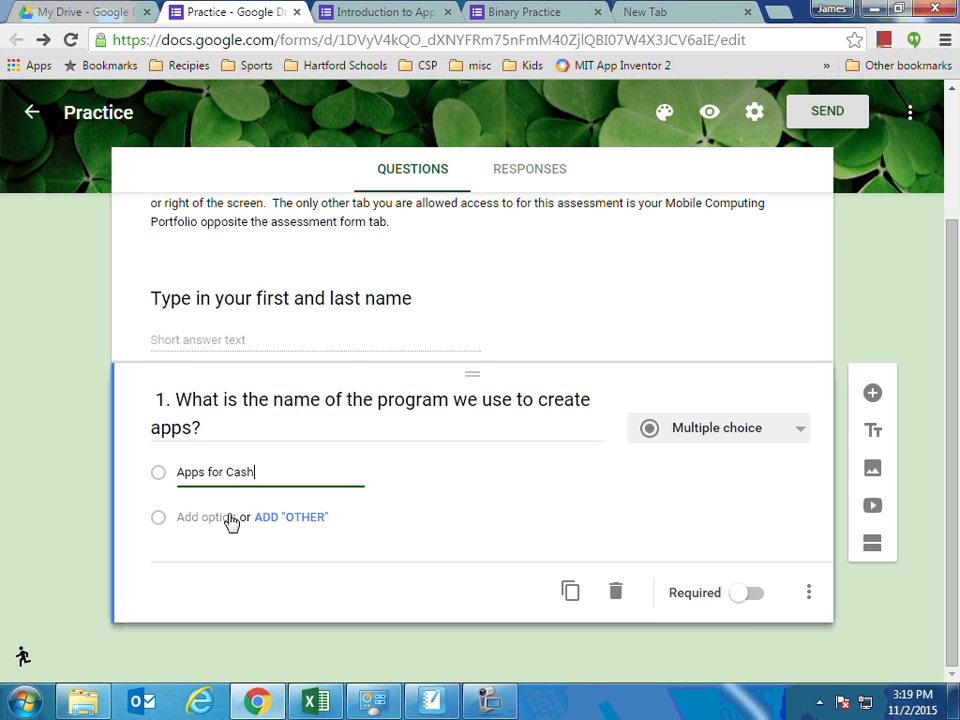
pyautogui.click(230, 518)
pyautogui.write('App Inve')
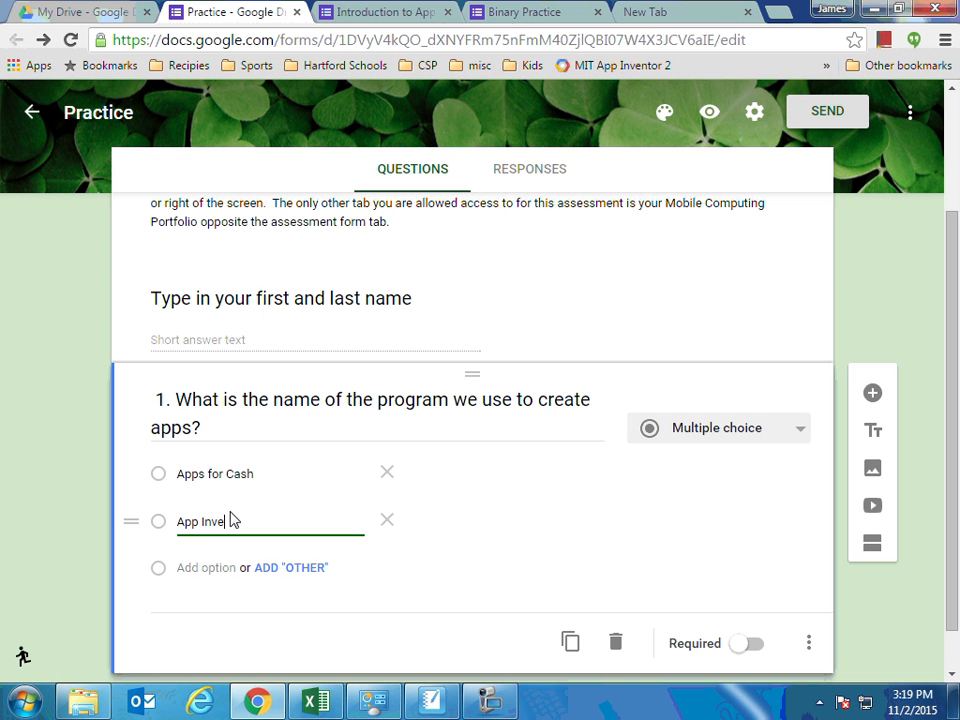
pyautogui.write('ntor')
pyautogui.click(199, 568)
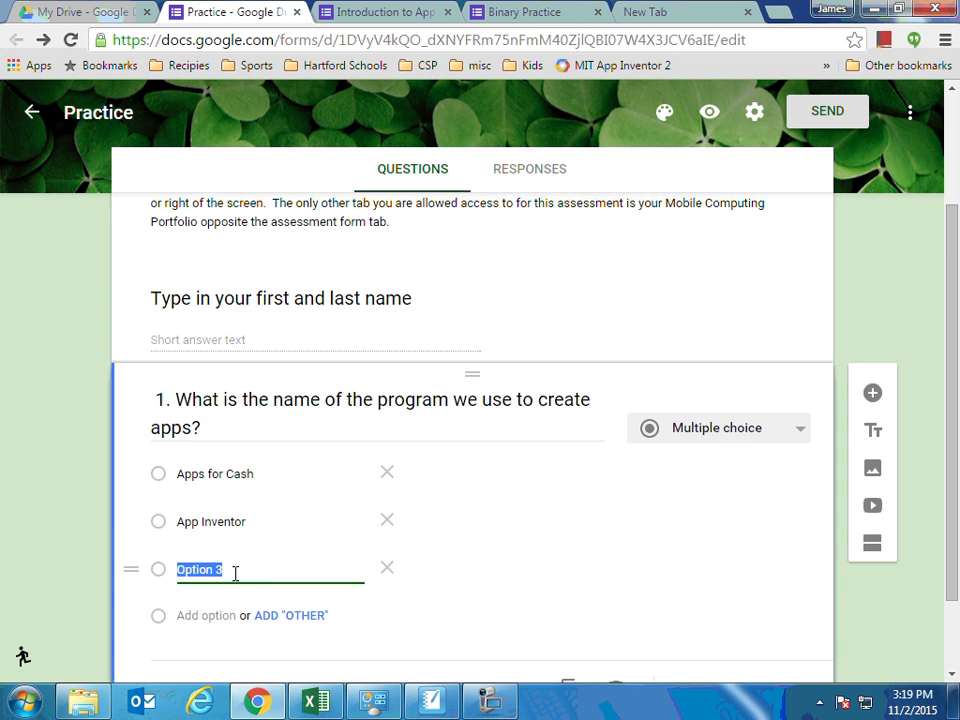
pyautogui.write('App Creator')
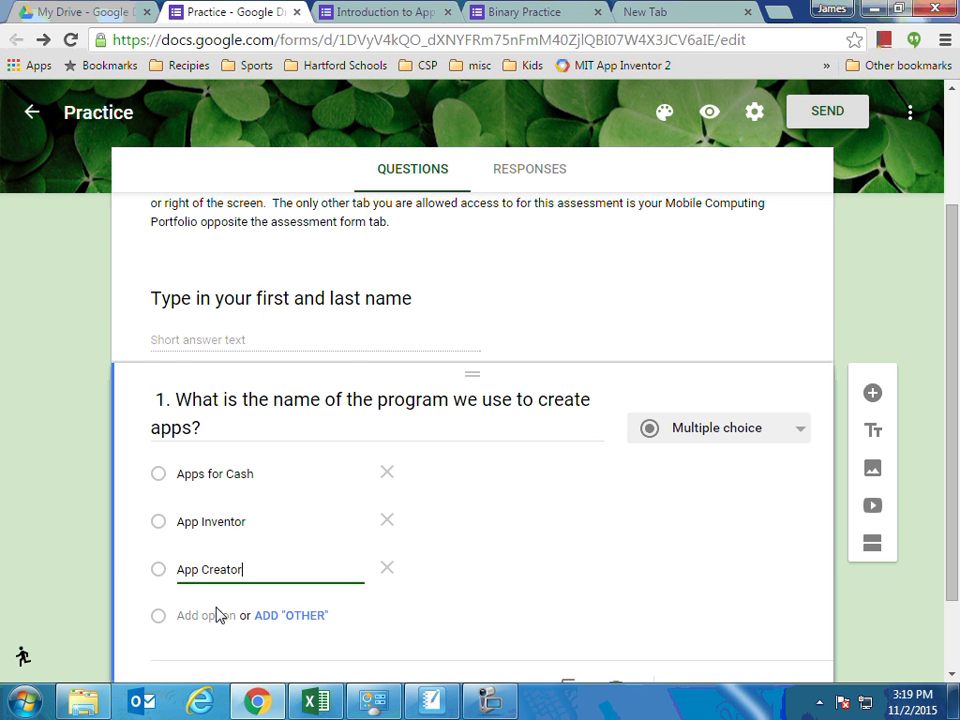
pyautogui.click(213, 616)
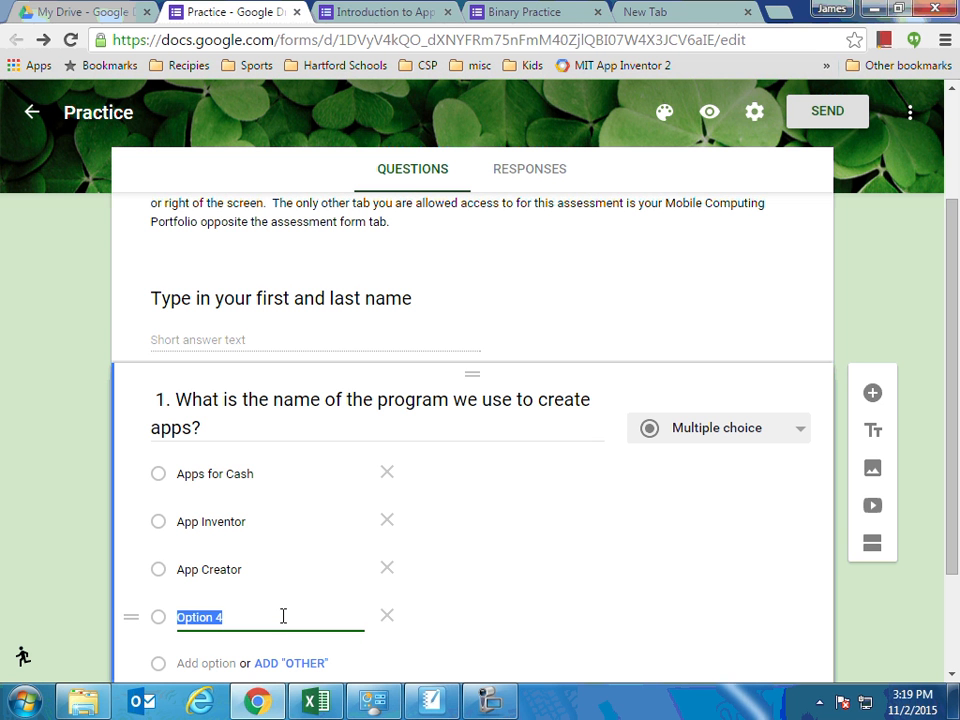
pyautogui.write('Apps are Us')
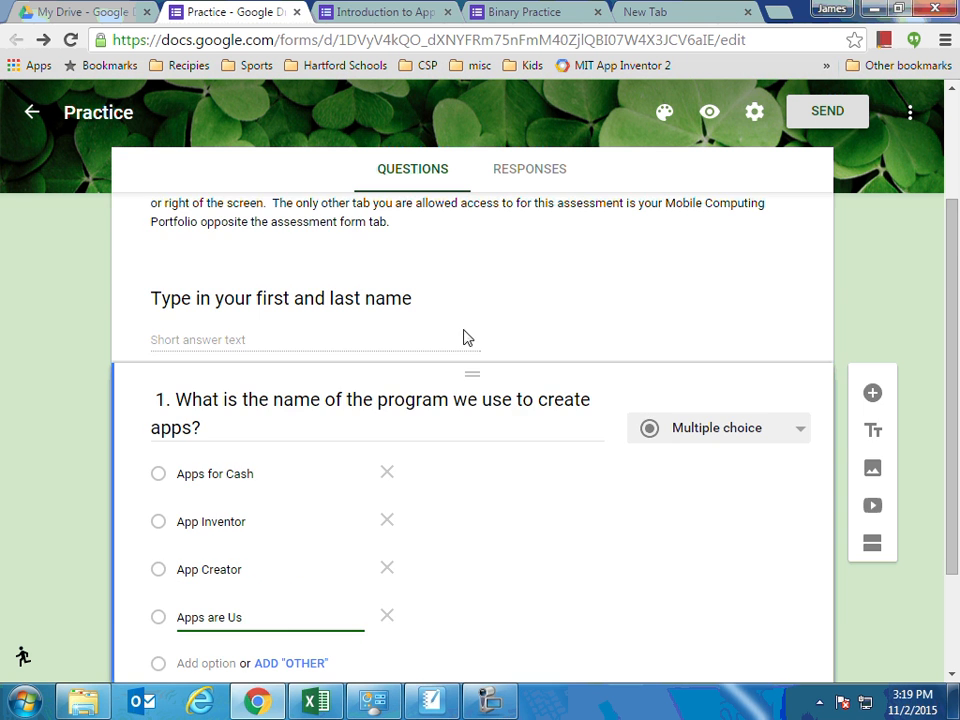
# - Duplicate question 1 and copy the title of question 2 from the Introduction to App Inventor Midterm form
pyautogui.scroll(-2, 465, 336)
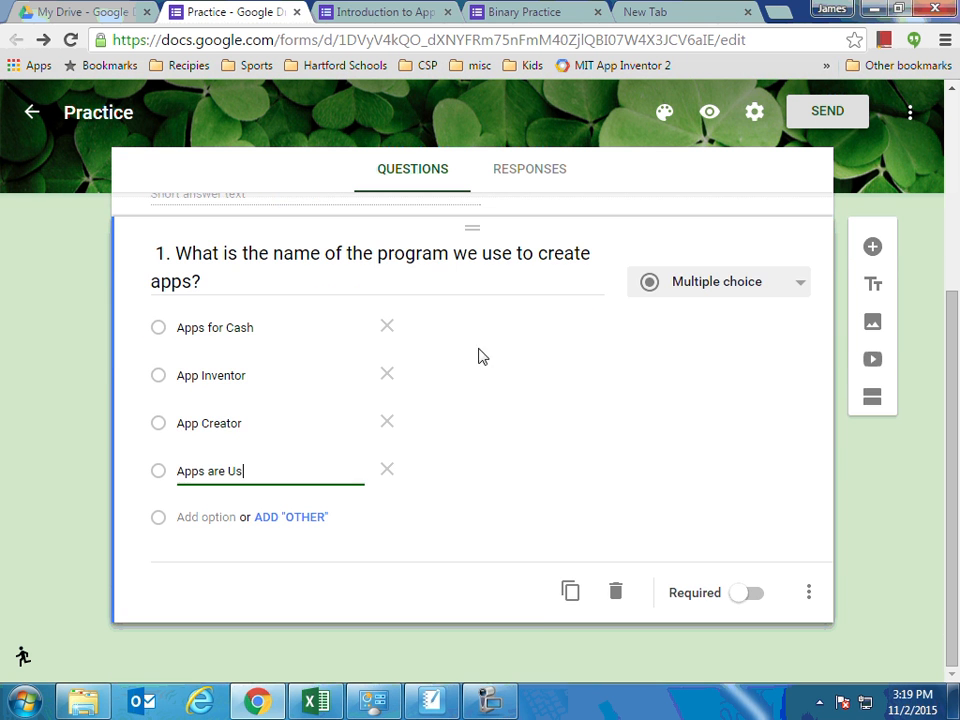
pyautogui.click(572, 594)
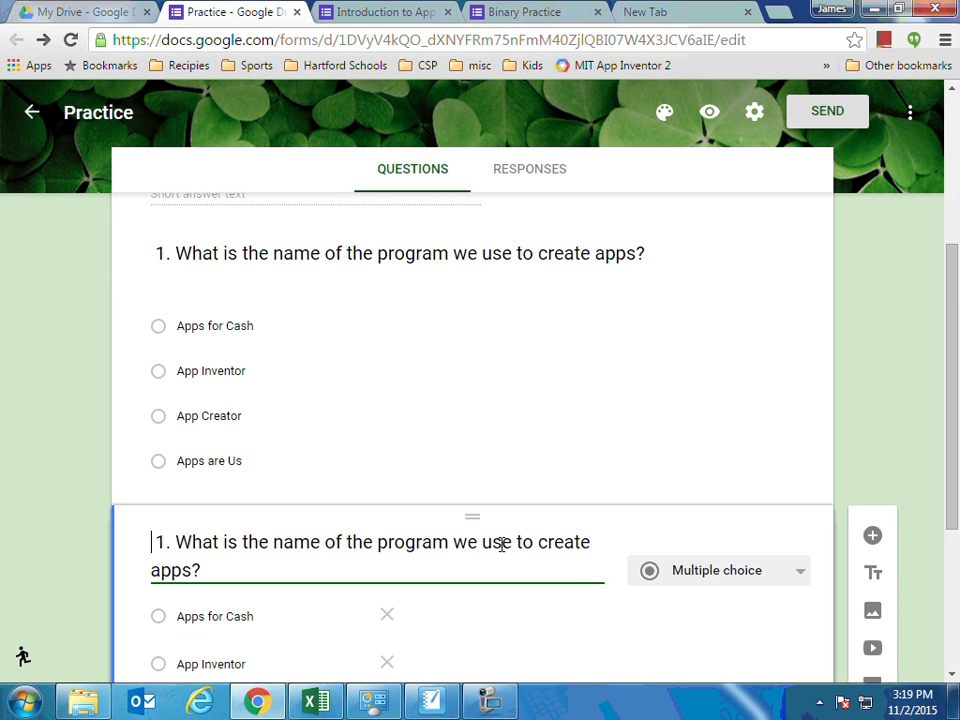
pyautogui.click(364, 16)
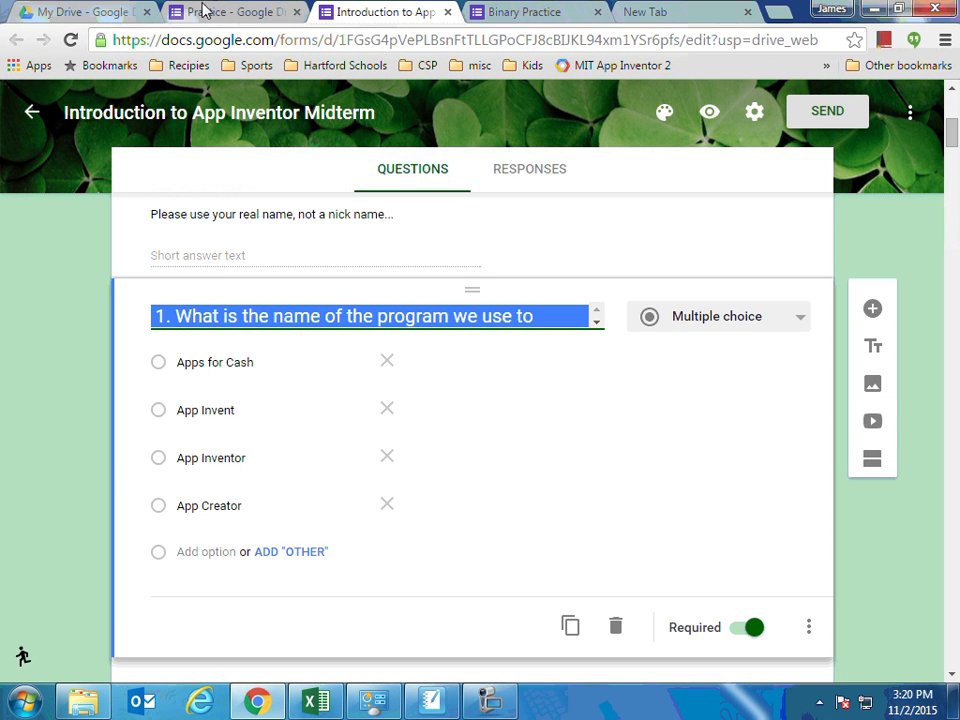
pyautogui.scroll(-3, 430, 285)
pyautogui.scroll(-3, 411, 377)
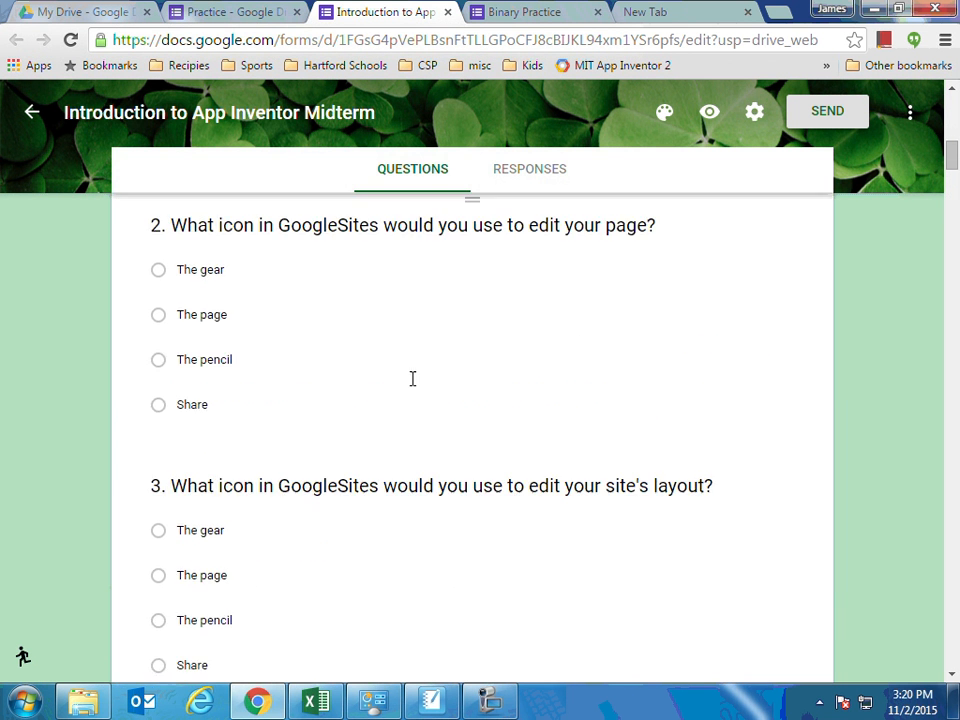
pyautogui.scroll(2, 407, 376)
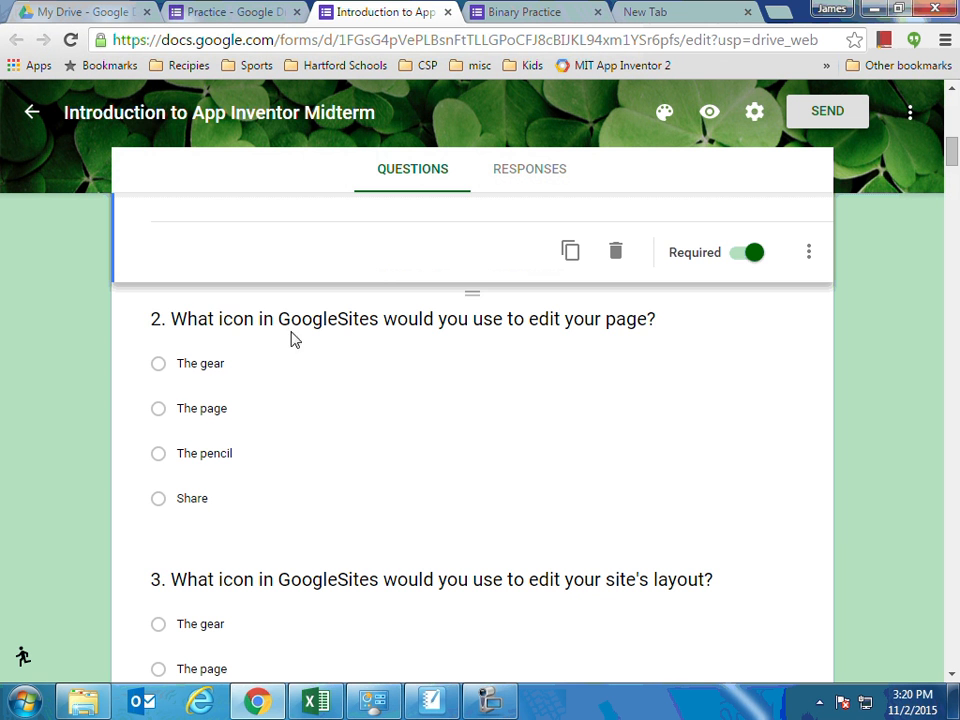
pyautogui.click(174, 316)
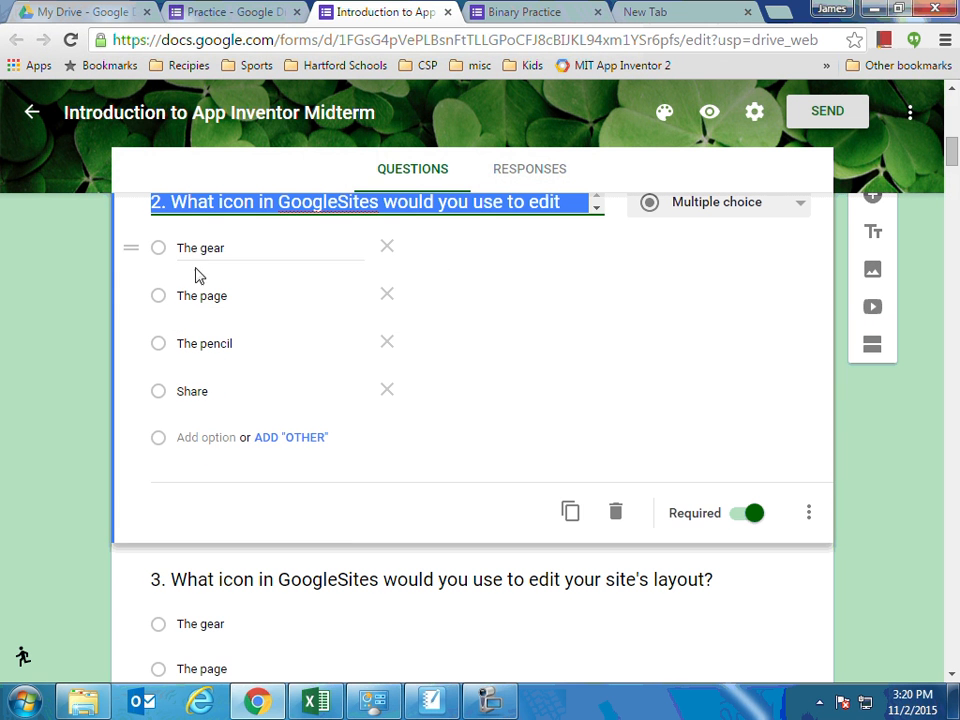
pyautogui.rightClick(242, 206)
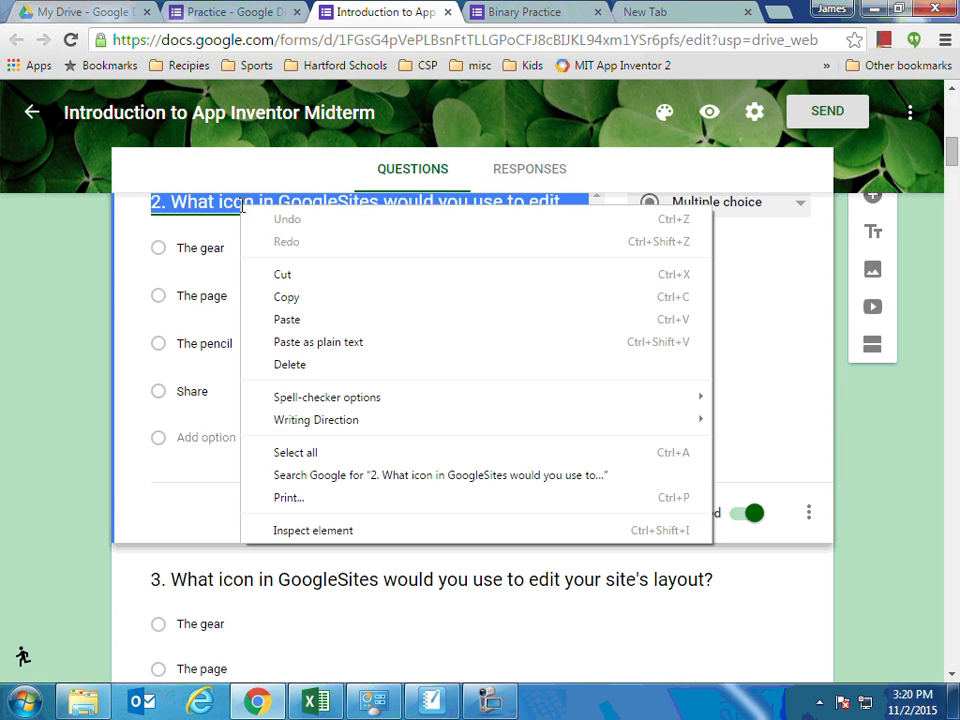
pyautogui.click(305, 304)
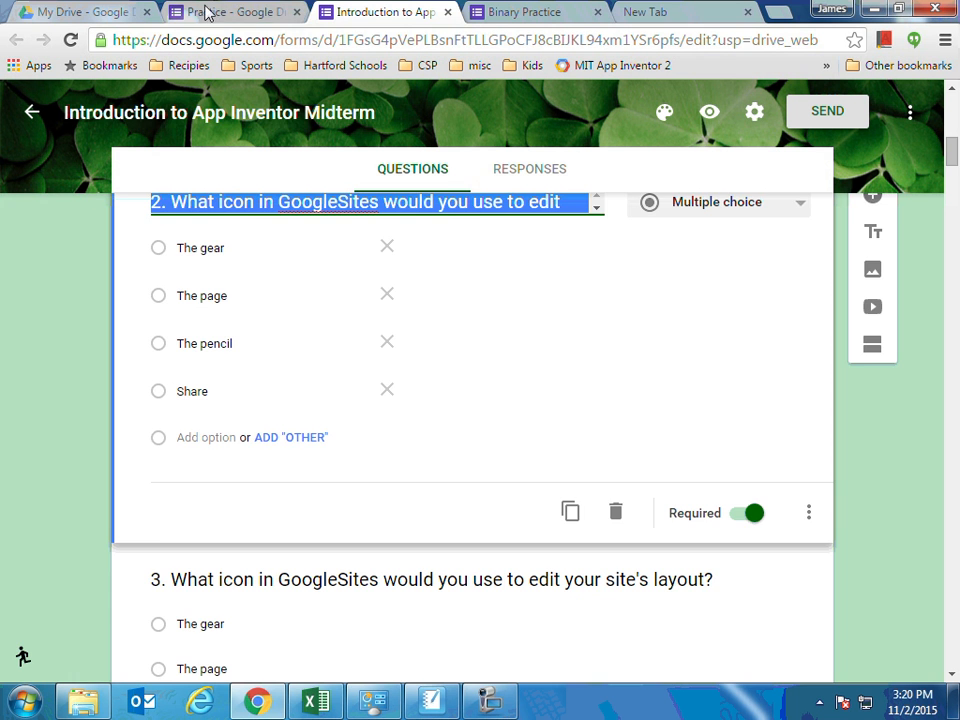
# - Replace the duplicate's title in the Practice form with "2. What icon in Google Sites would you use to edit your page?"
pyautogui.click(249, 15)
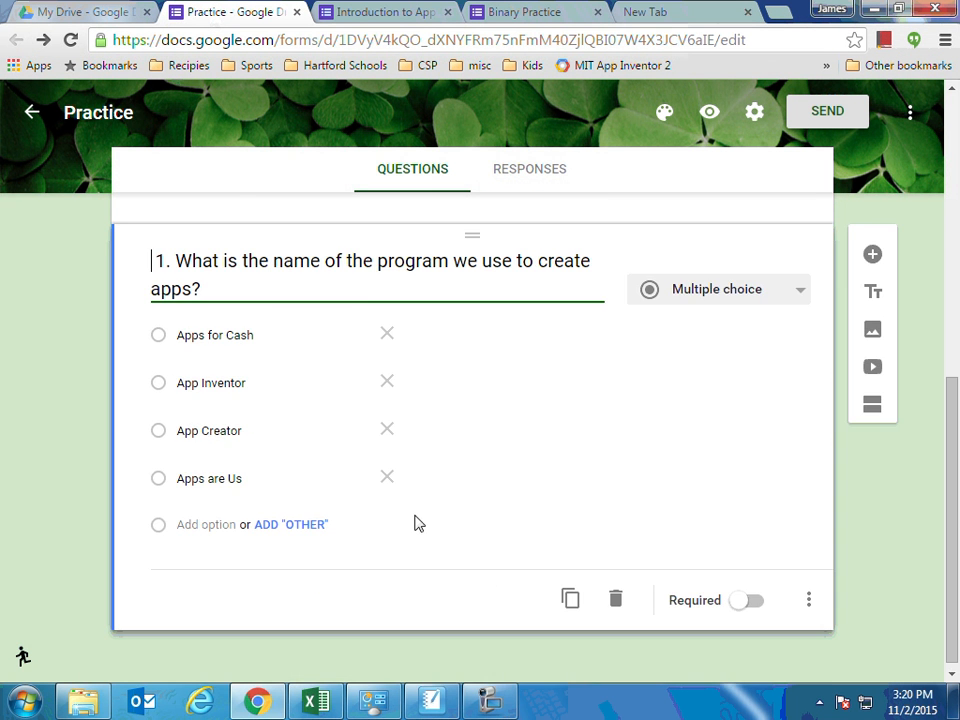
pyautogui.scroll(4, 419, 518)
pyautogui.scroll(-2, 422, 516)
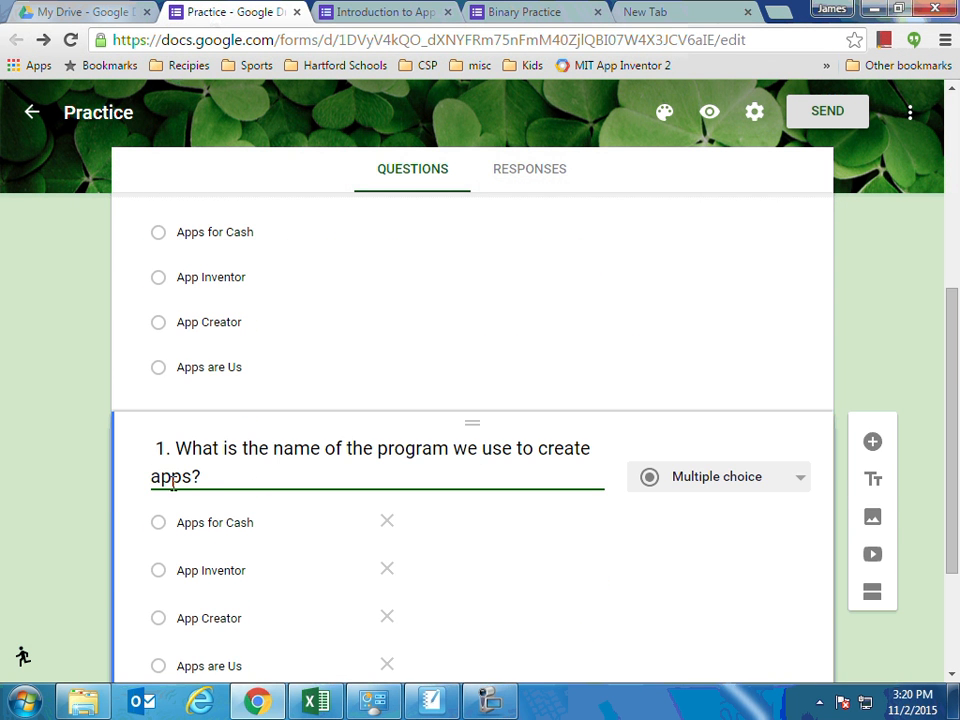
pyautogui.moveTo(240, 480); pyautogui.dragTo(141, 455)
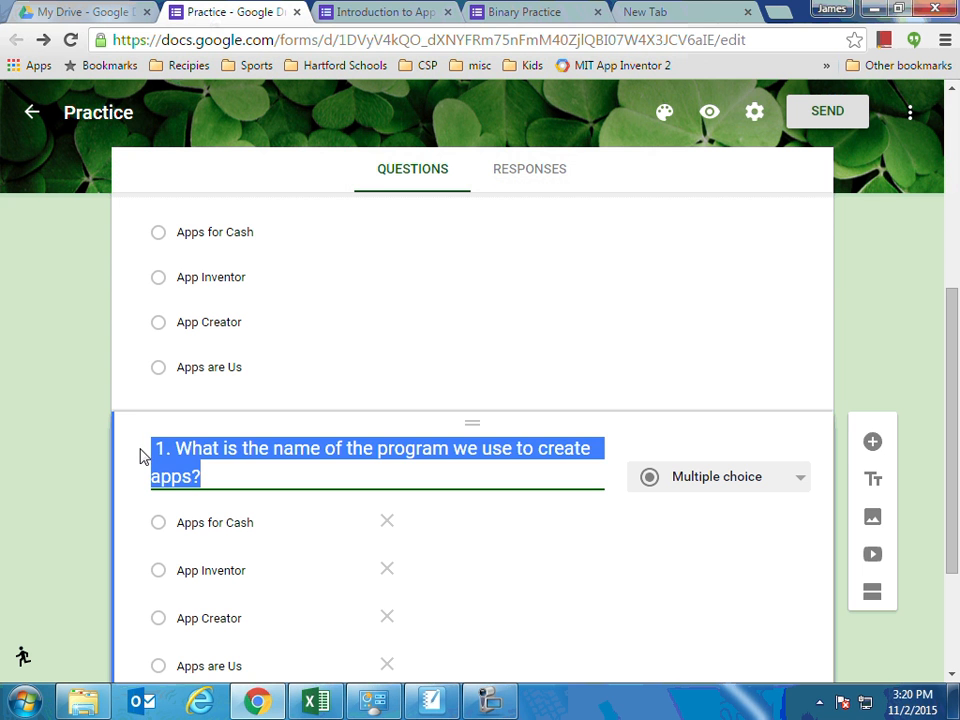
pyautogui.hotkey('ctrl', 'v')
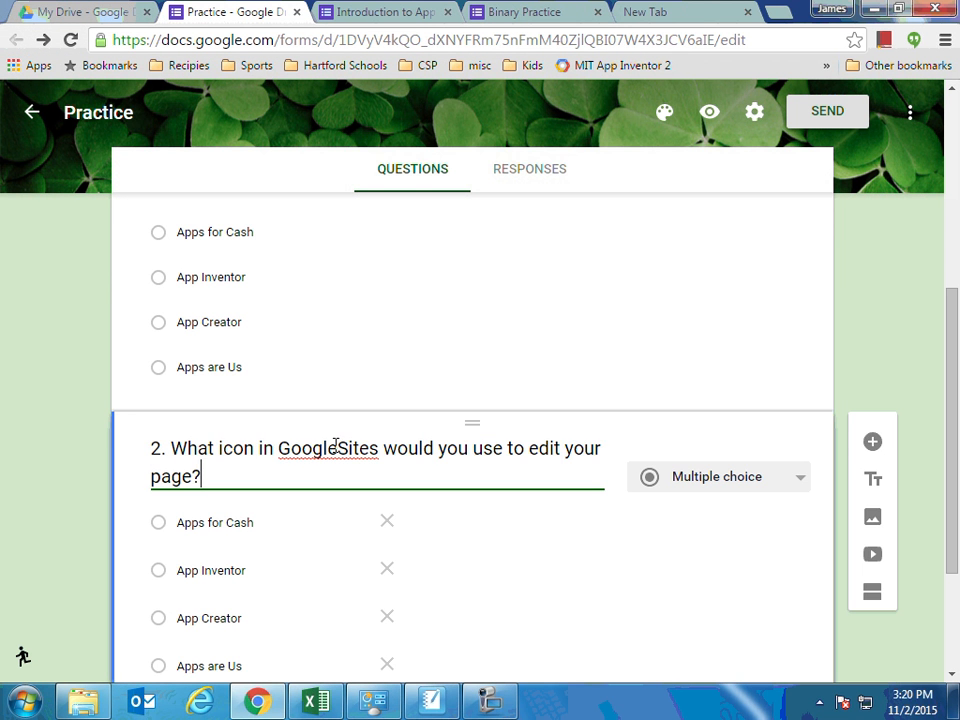
pyautogui.scroll(-1, 272, 508)
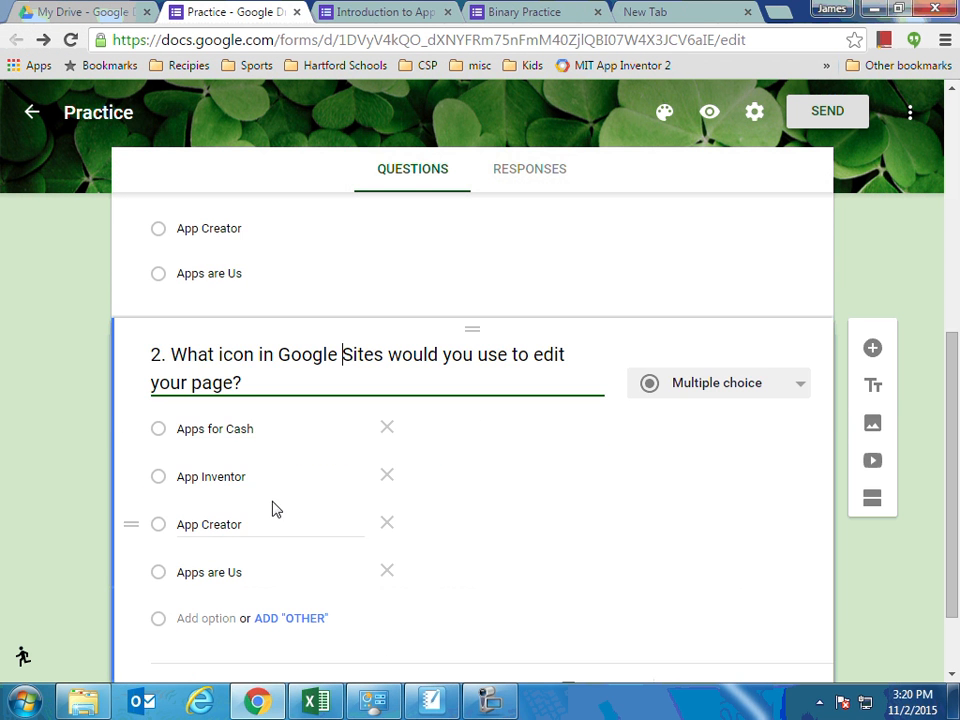
# - Replace question 2's answer options with Gear, Pencil, Page and Edit
pyautogui.click(221, 425)
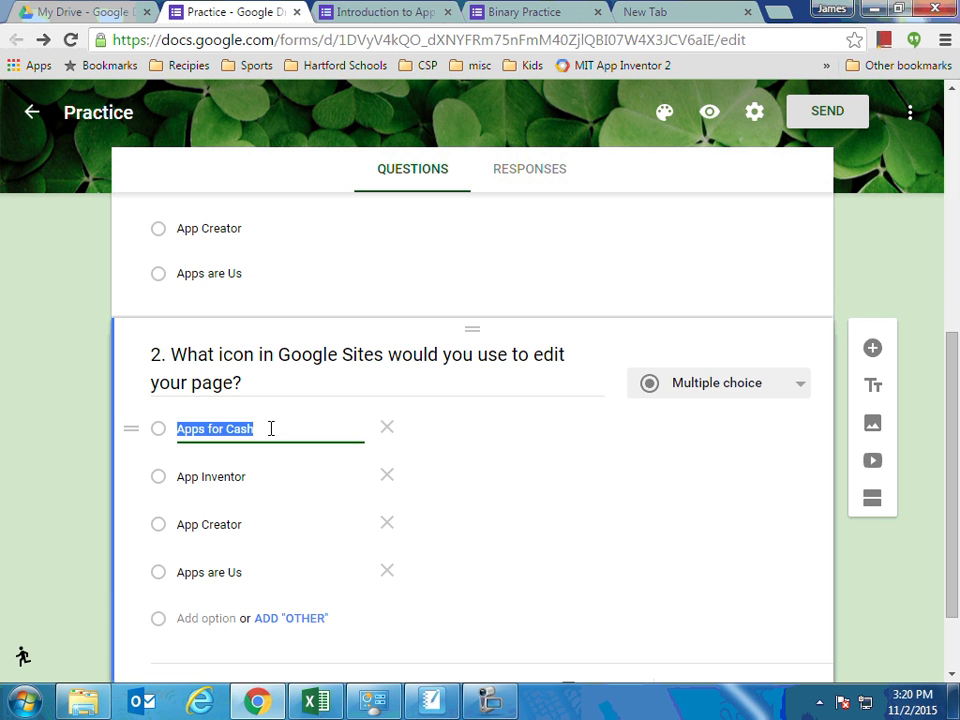
pyautogui.write('Gear')
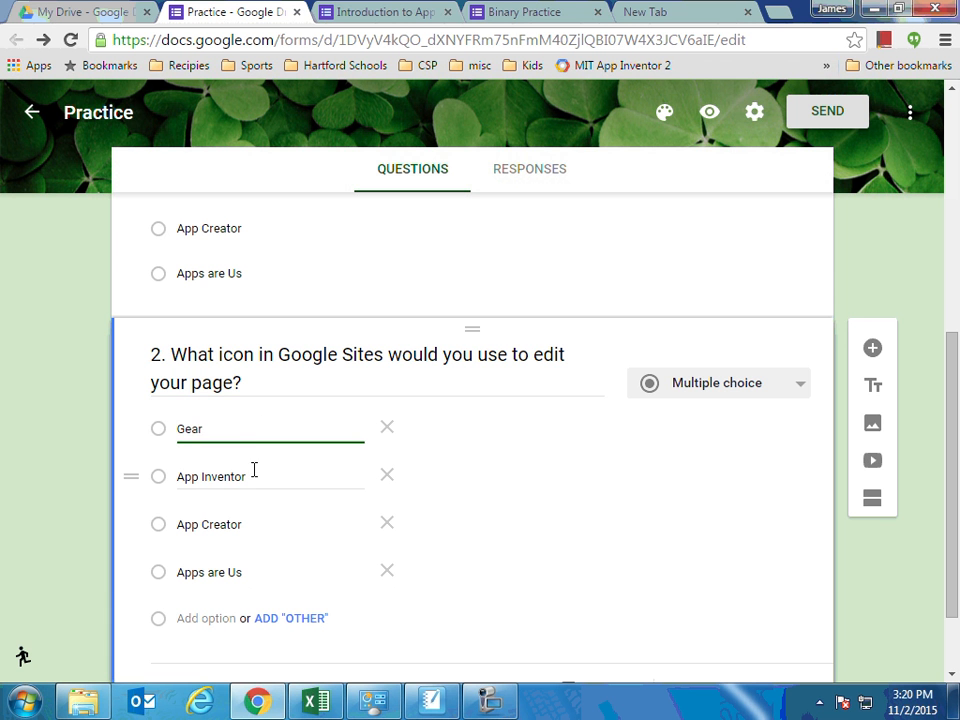
pyautogui.click(253, 476)
pyautogui.write('Pe')
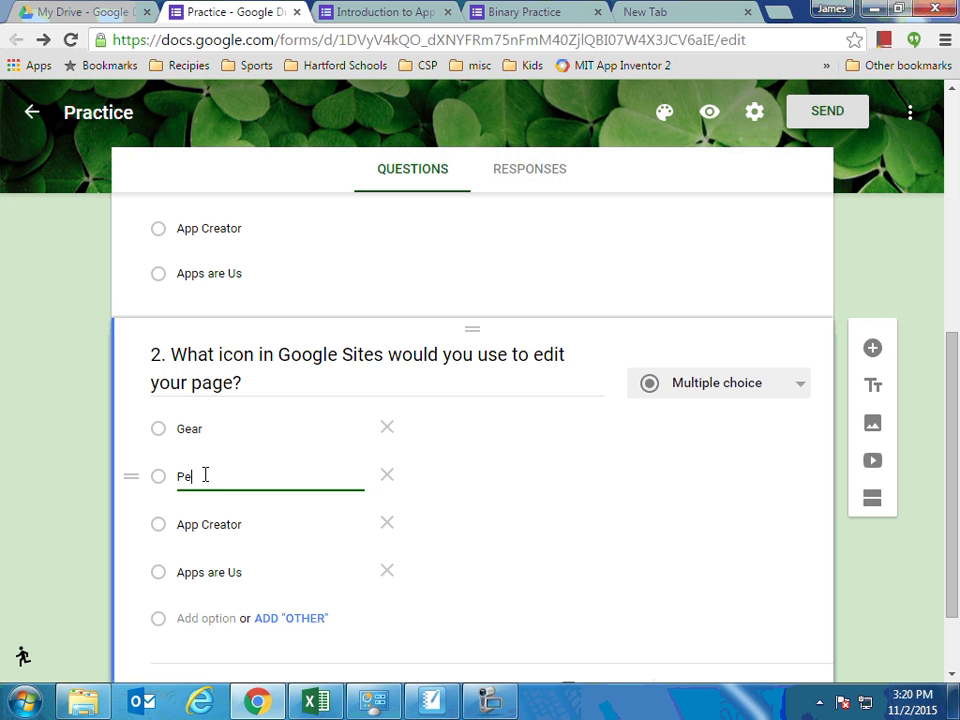
pyautogui.write('ncil')
pyautogui.click(243, 527)
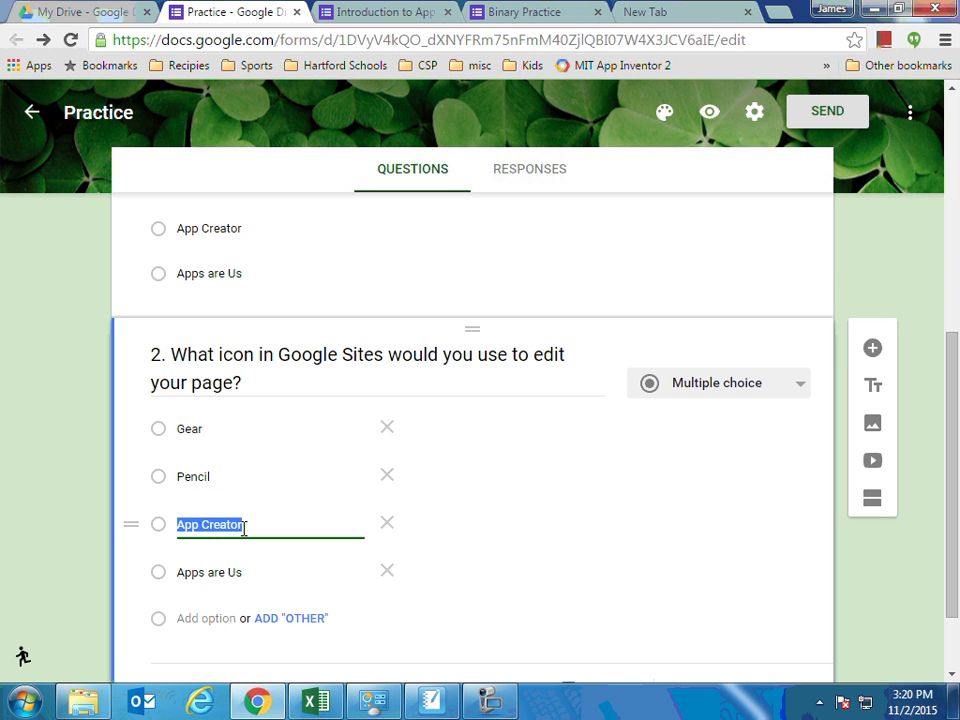
pyautogui.write('Page')
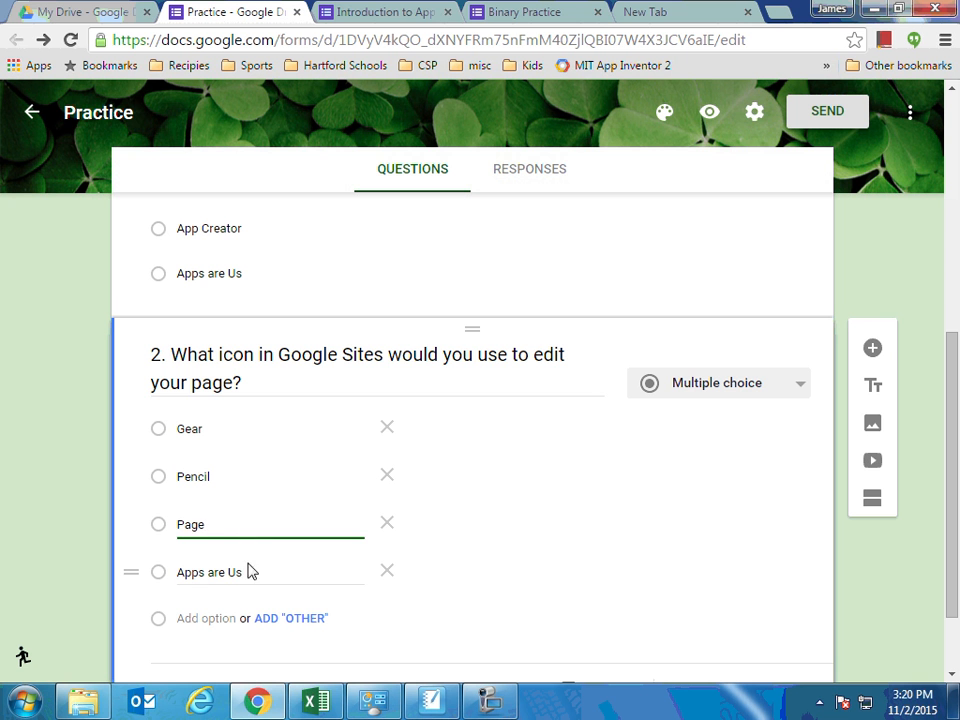
pyautogui.click(264, 571)
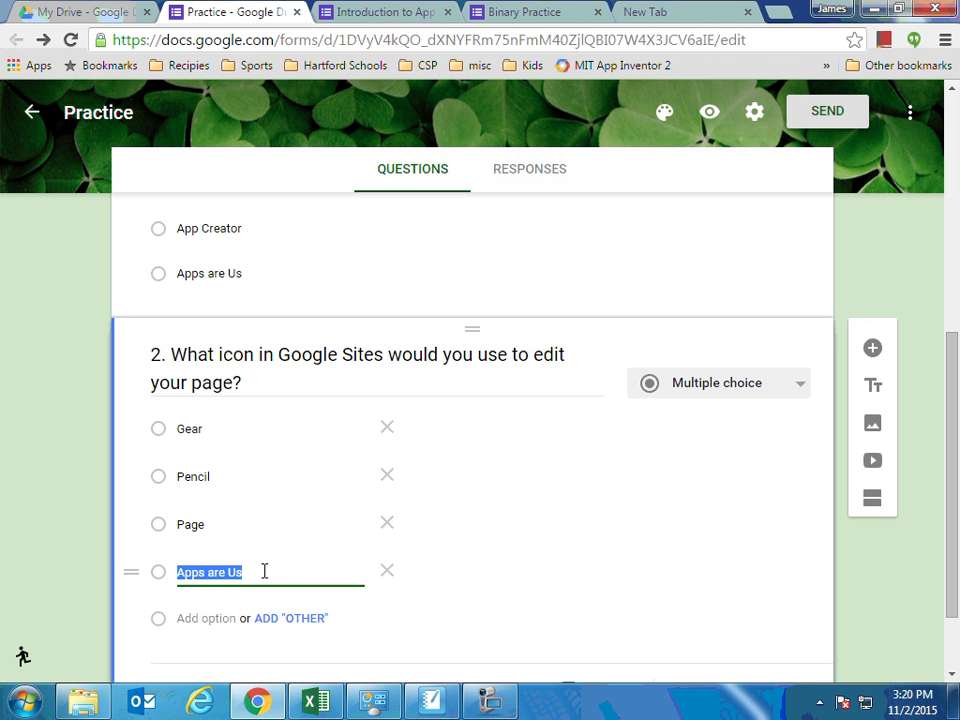
pyautogui.write('Edit')
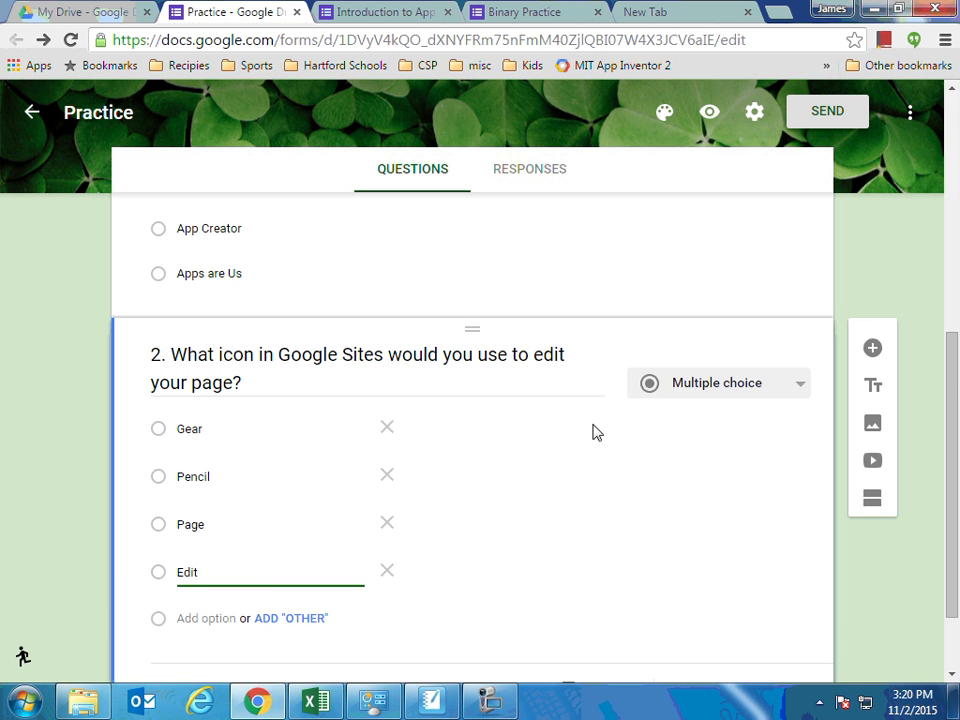
# - Add a new section after question 2 in the Practice form
pyautogui.scroll(-1, 593, 428)
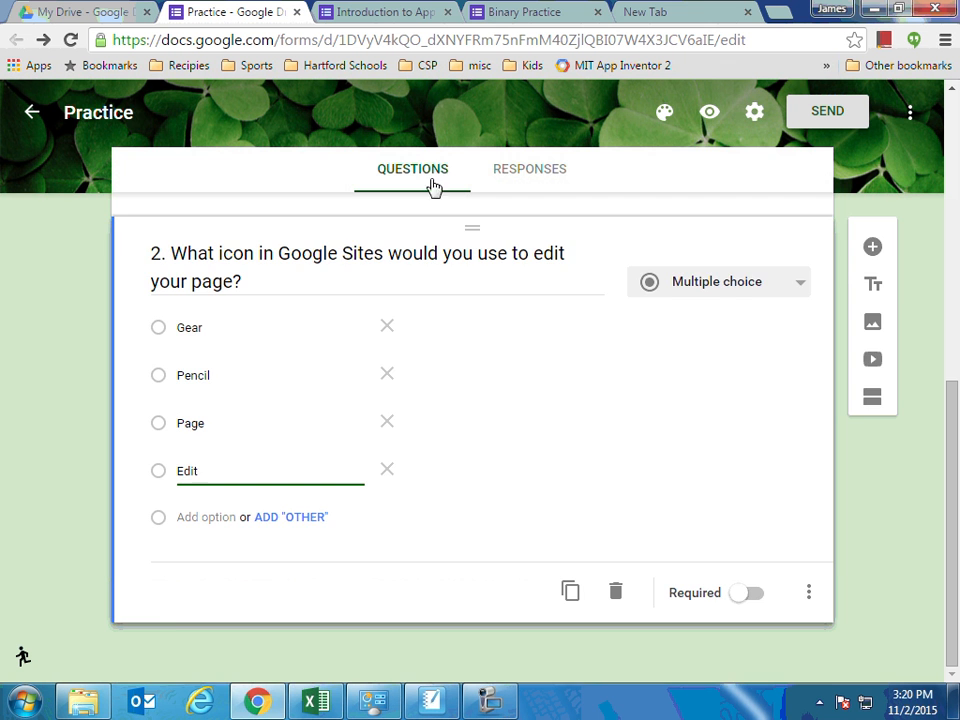
pyautogui.scroll(4, 497, 536)
pyautogui.scroll(2, 489, 530)
pyautogui.scroll(-4, 489, 533)
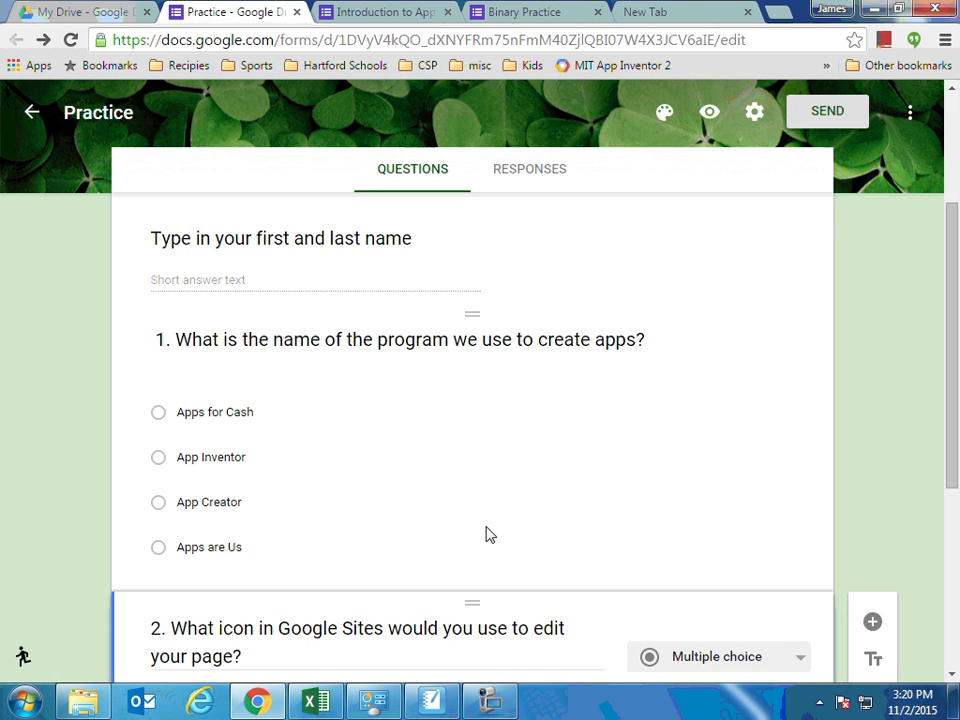
pyautogui.scroll(-2, 664, 559)
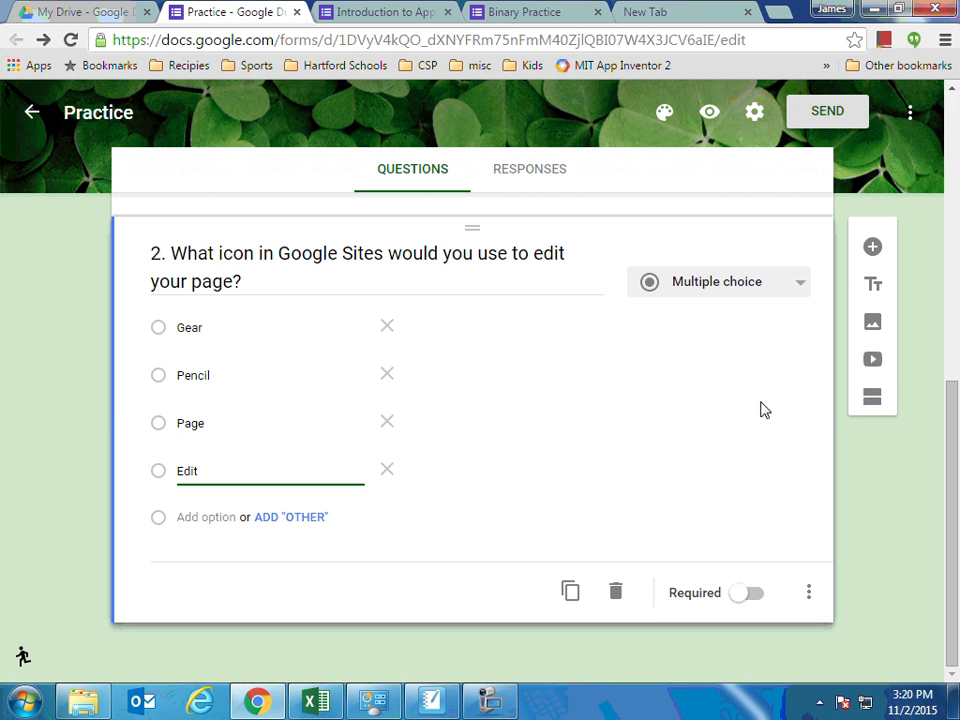
pyautogui.click(873, 401)
pyautogui.scroll(-2, 540, 533)
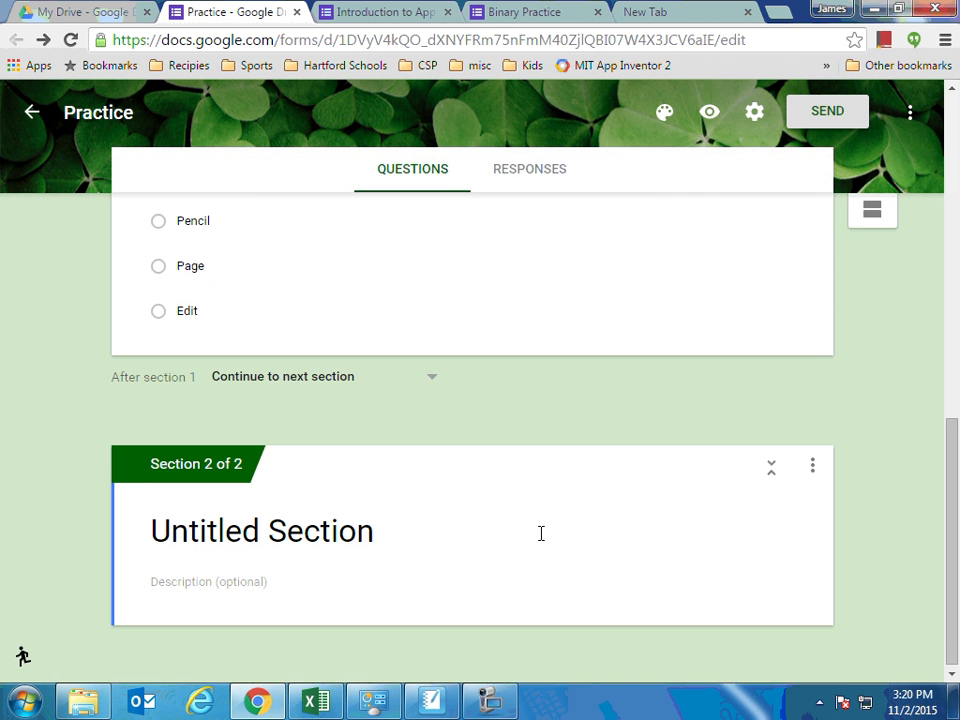
# - Copy the section 2 title "2.02 - I Have a Dream Tutorial" from the midterm form
pyautogui.click(385, 12)
pyautogui.scroll(-6, 320, 206)
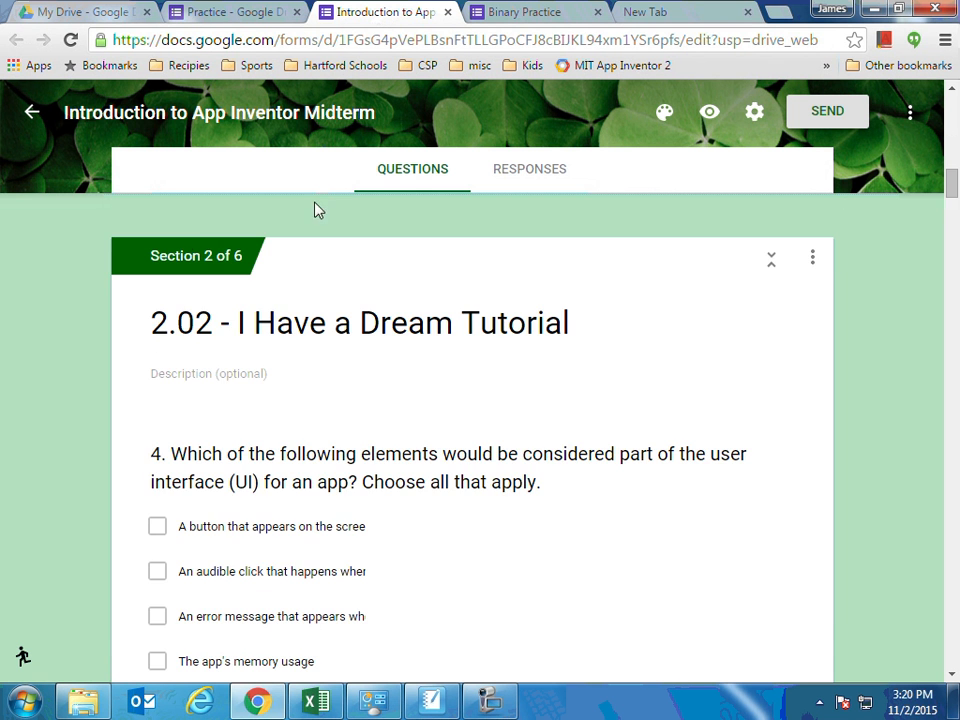
pyautogui.click(176, 316)
pyautogui.hotkey('ctrl', 'c')
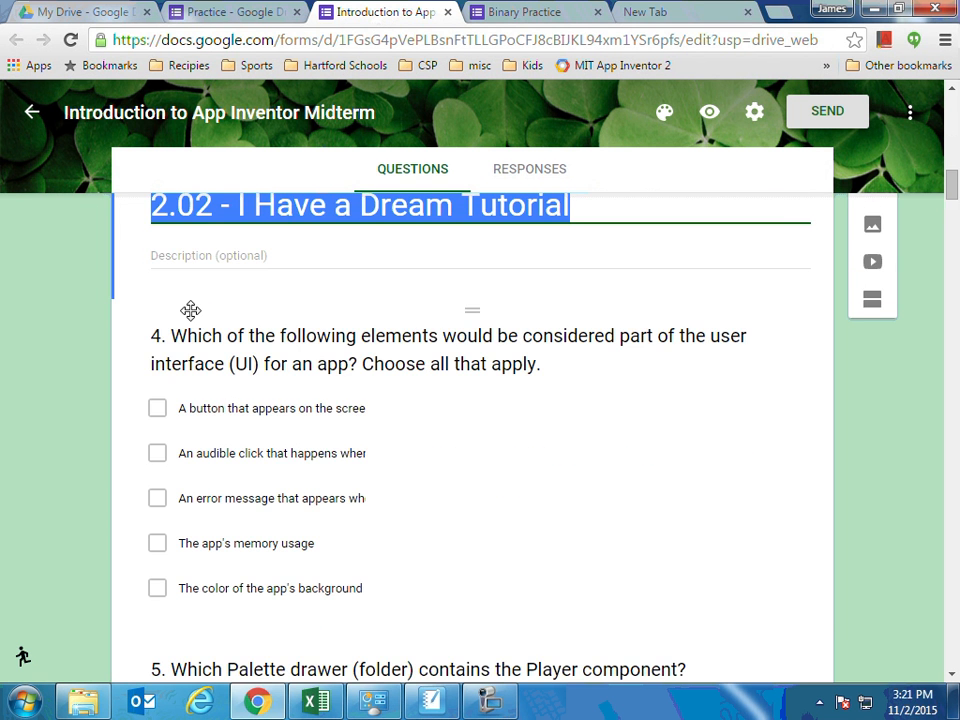
pyautogui.rightClick(363, 392)
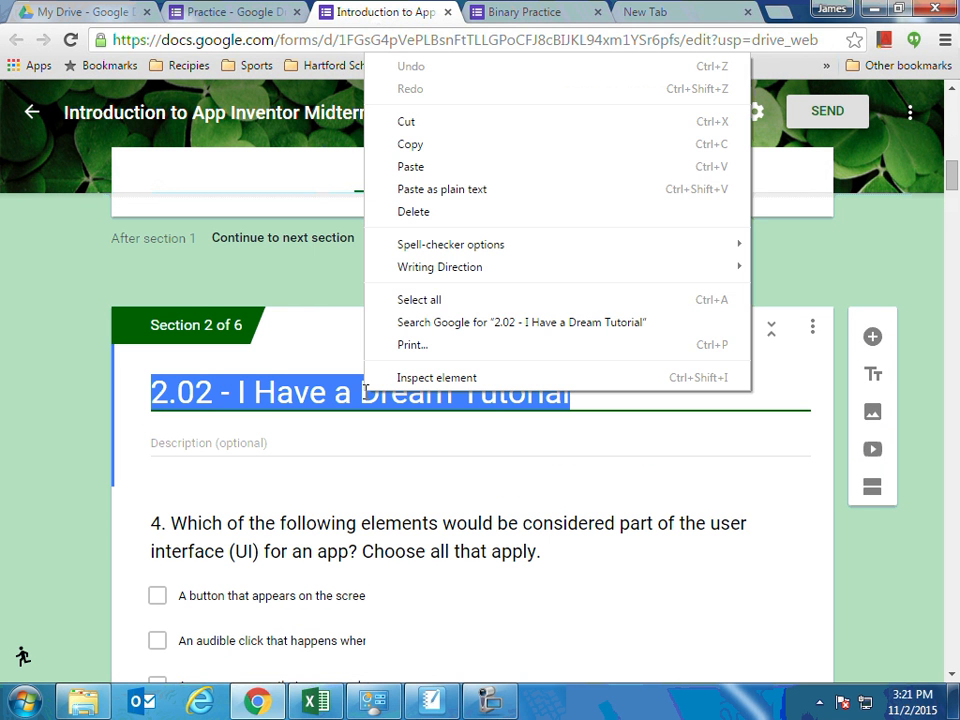
pyautogui.click(410, 145)
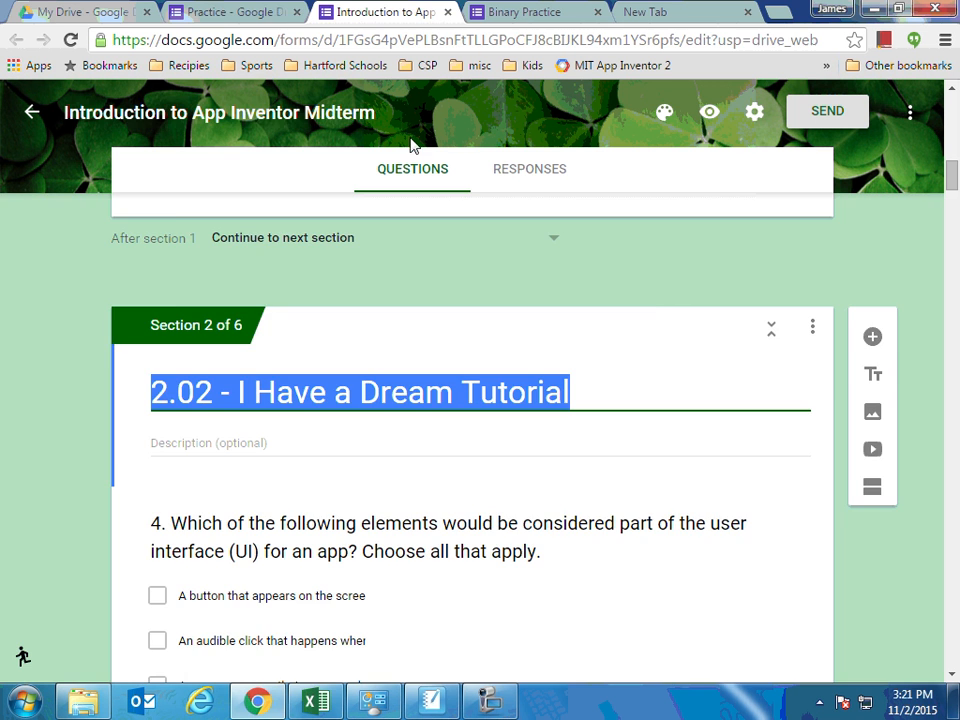
# - Replace the untitled section 2 title in the Practice form with the copied "2.02 - I Have a Dream Tutorial"
pyautogui.click(189, 10)
pyautogui.click(285, 535)
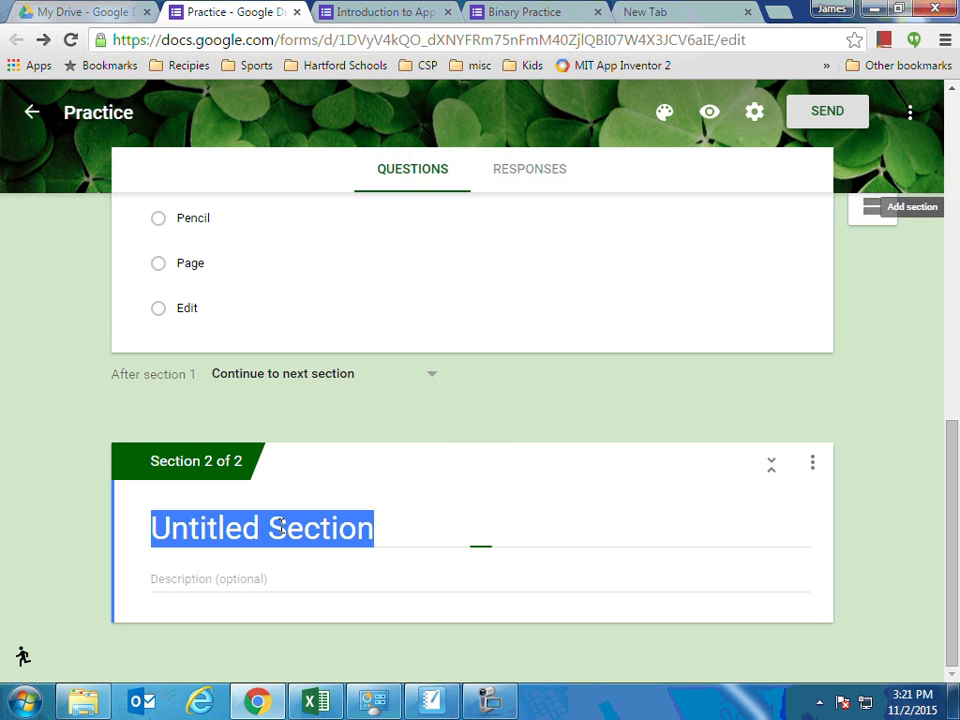
pyautogui.hotkey('ctrl', 'v')
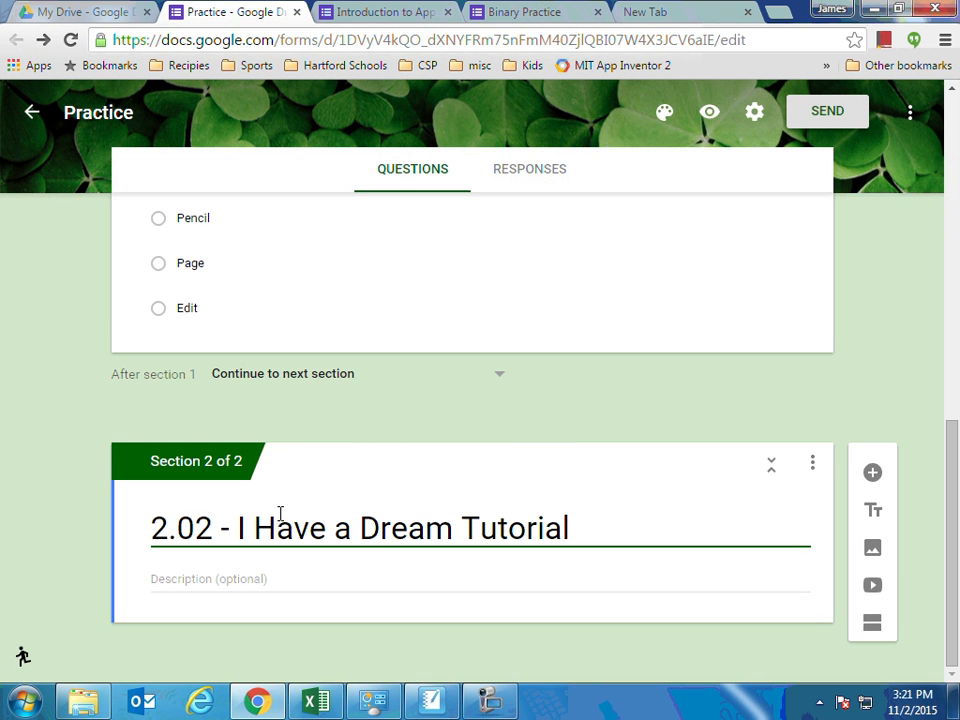
# - Copy the full text of question 4, about user interface (UI) elements, from the midterm form and return to the Practice form
pyautogui.click(369, 14)
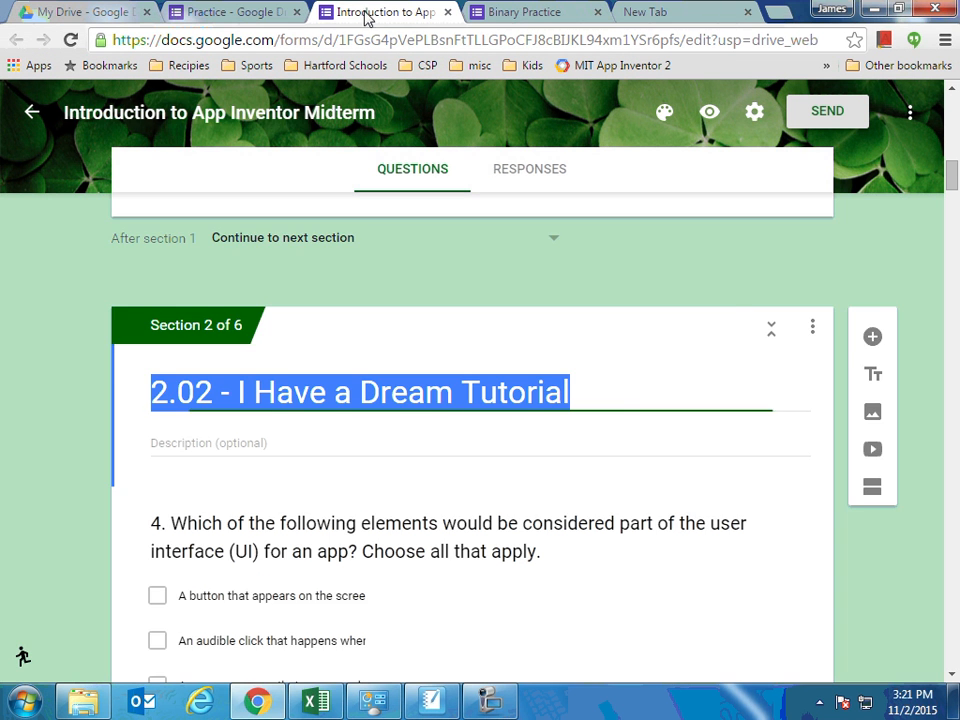
pyautogui.scroll(-2, 388, 537)
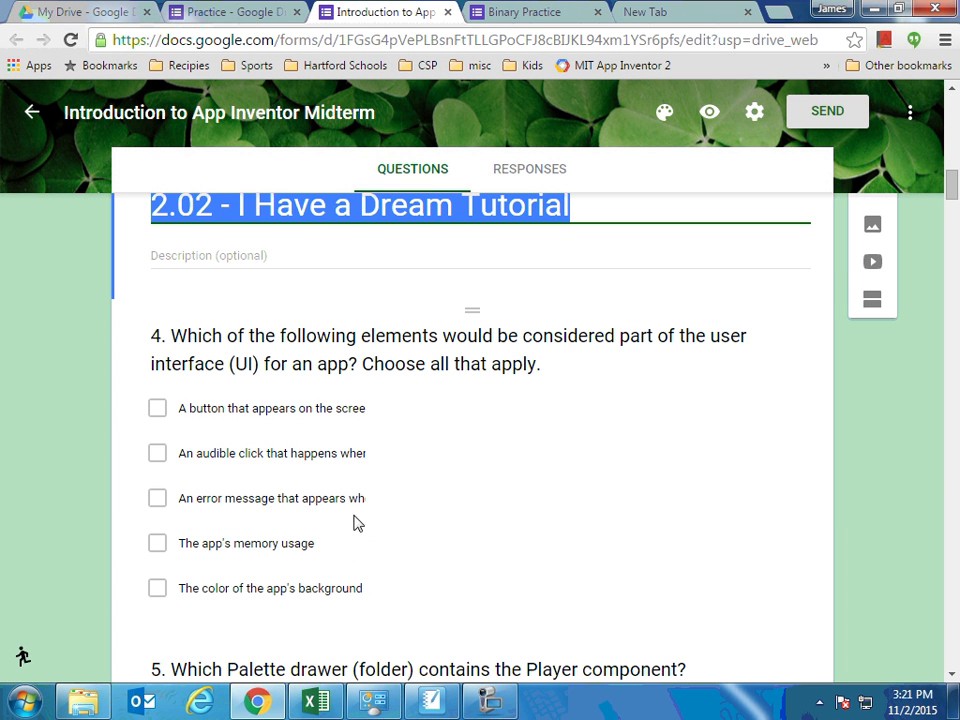
pyautogui.click(172, 333)
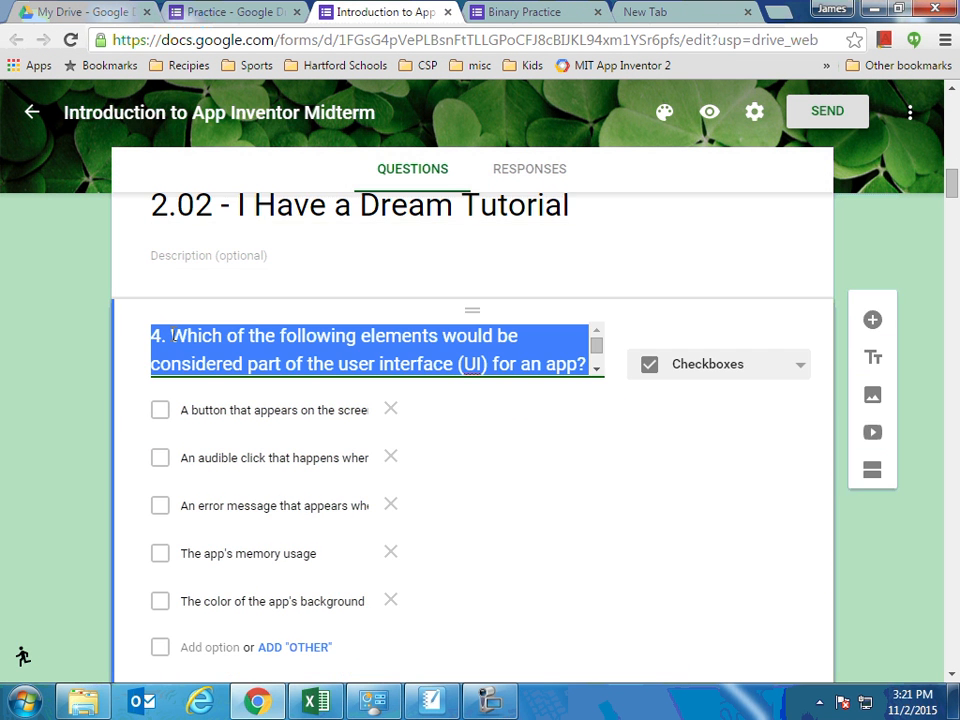
pyautogui.rightClick(191, 334)
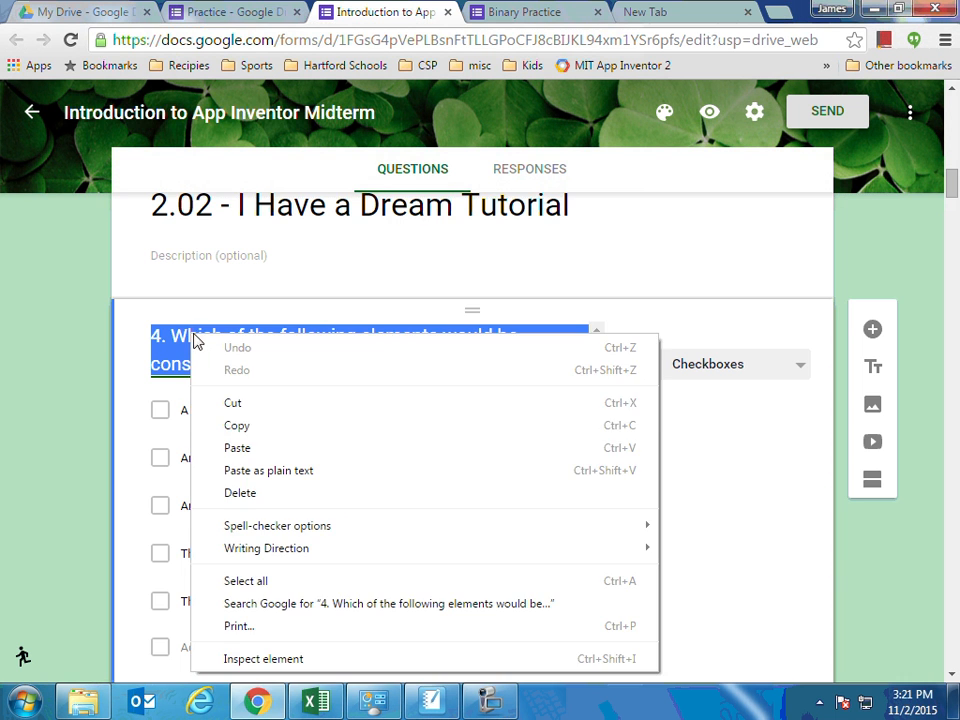
pyautogui.click(253, 426)
pyautogui.click(218, 9)
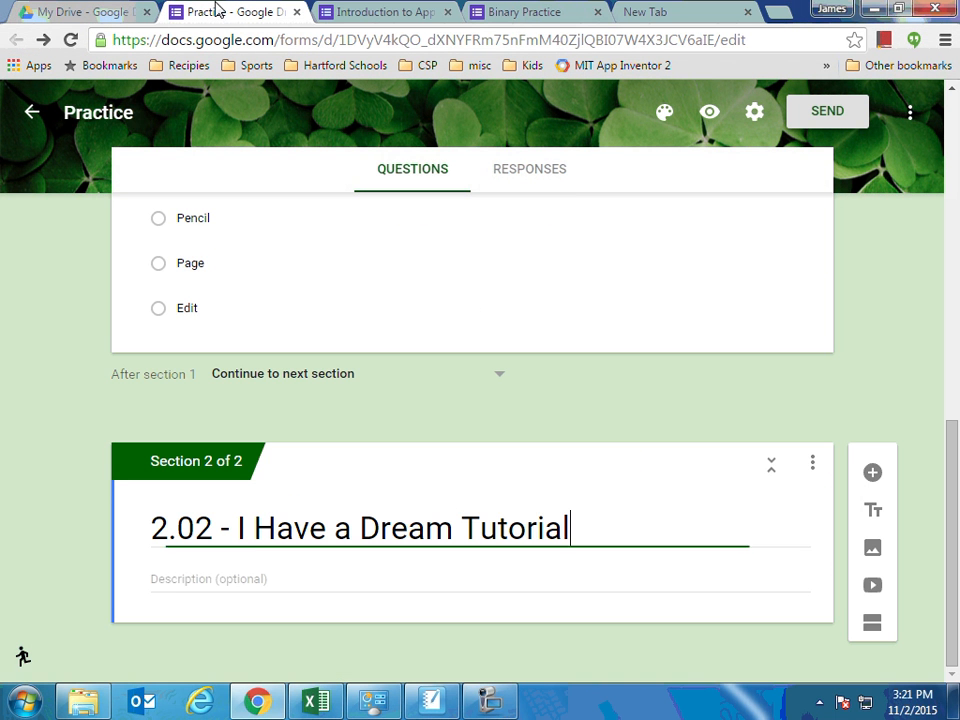
pyautogui.click(176, 579)
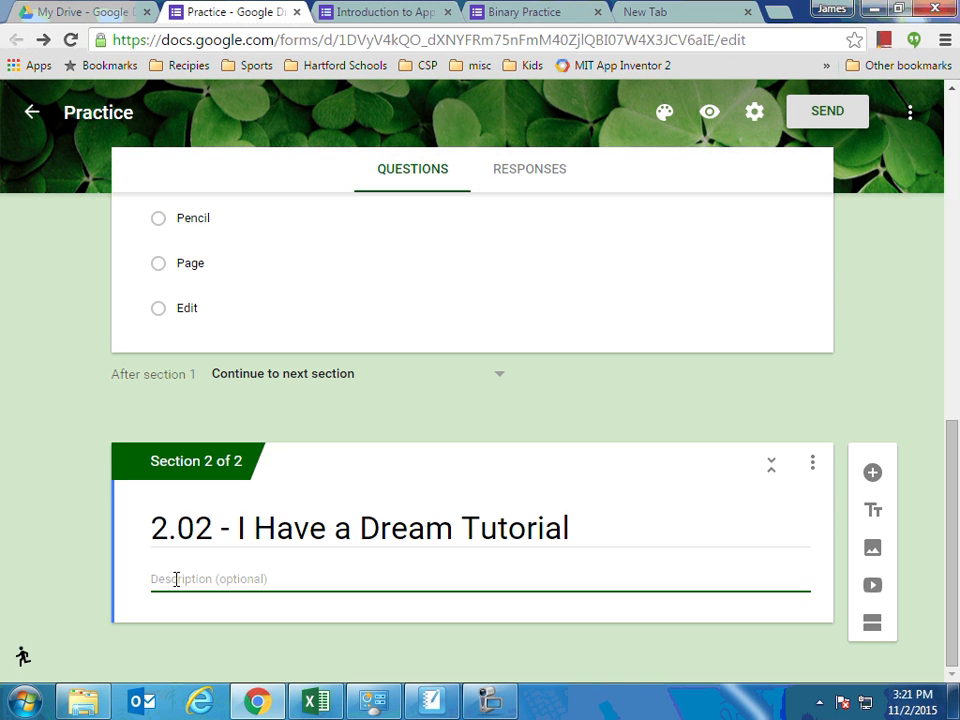
pyautogui.hotkey('ctrl', 'v')
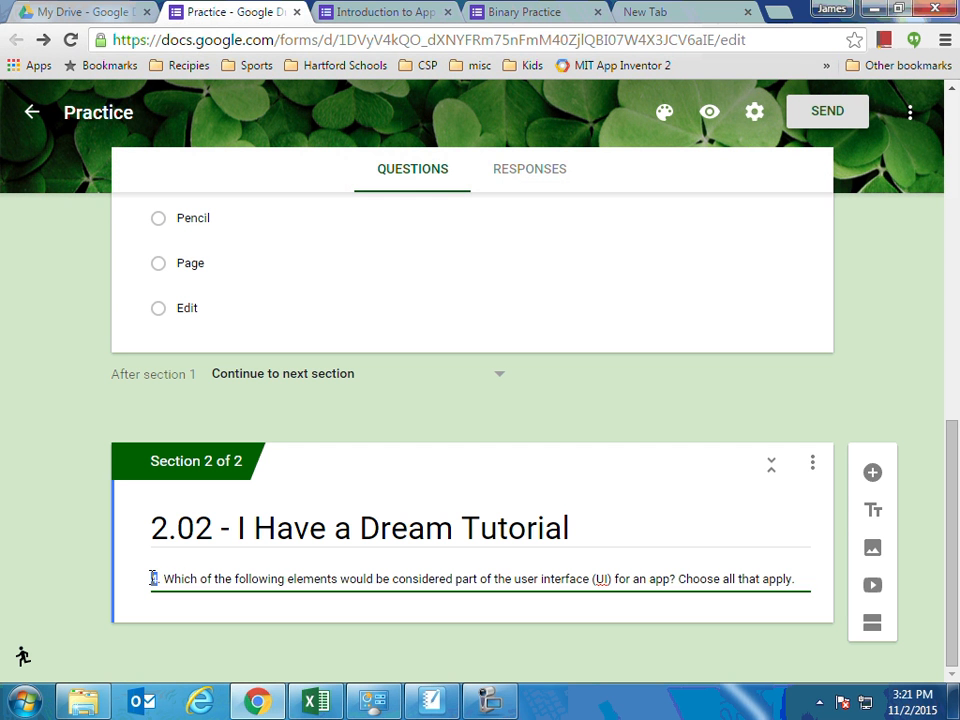
pyautogui.moveTo(198, 568); pyautogui.dragTo(955, 535)
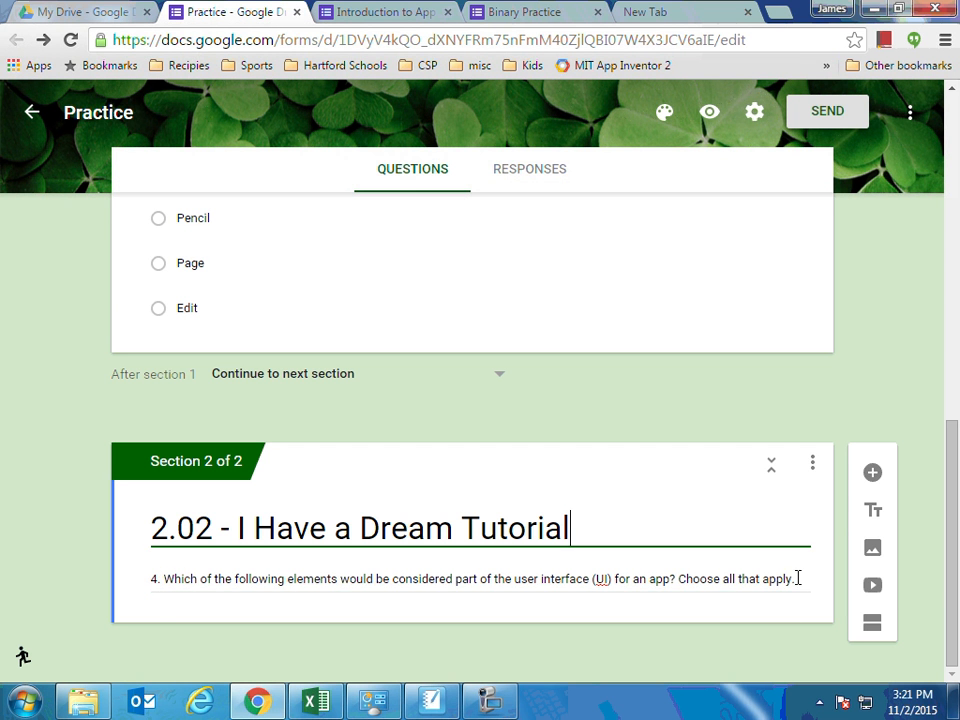
pyautogui.moveTo(797, 578); pyautogui.dragTo(271, 602)
pyautogui.press('BackSpace')
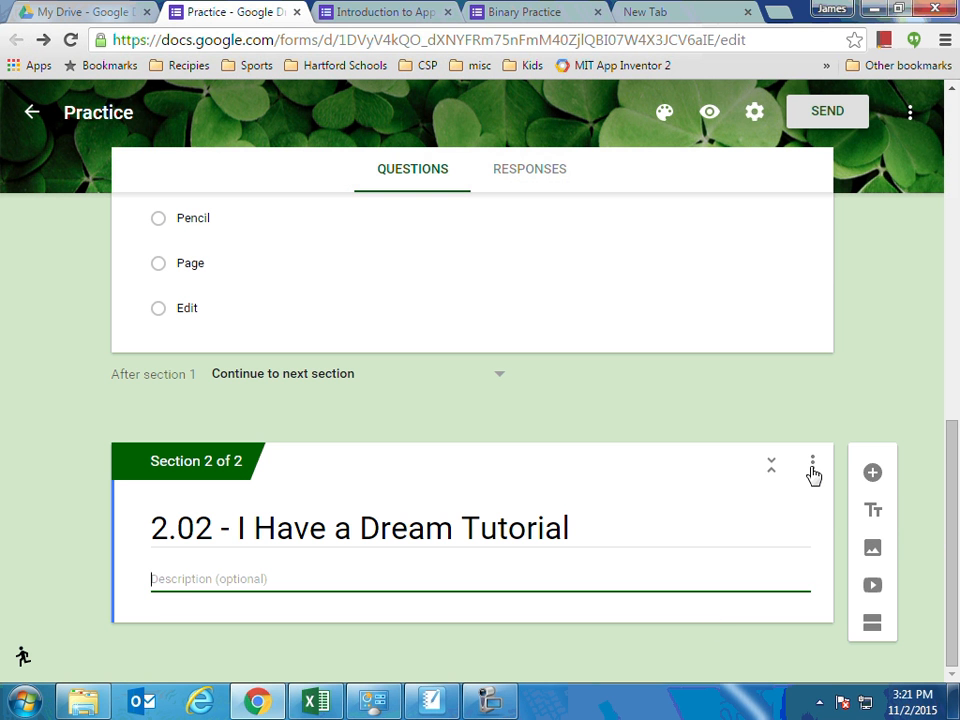
# - Add a section 2 question titled "3. Which of the following elements would be considered part of the user interface (UI) for an app? Choose all that apply."
pyautogui.click(874, 474)
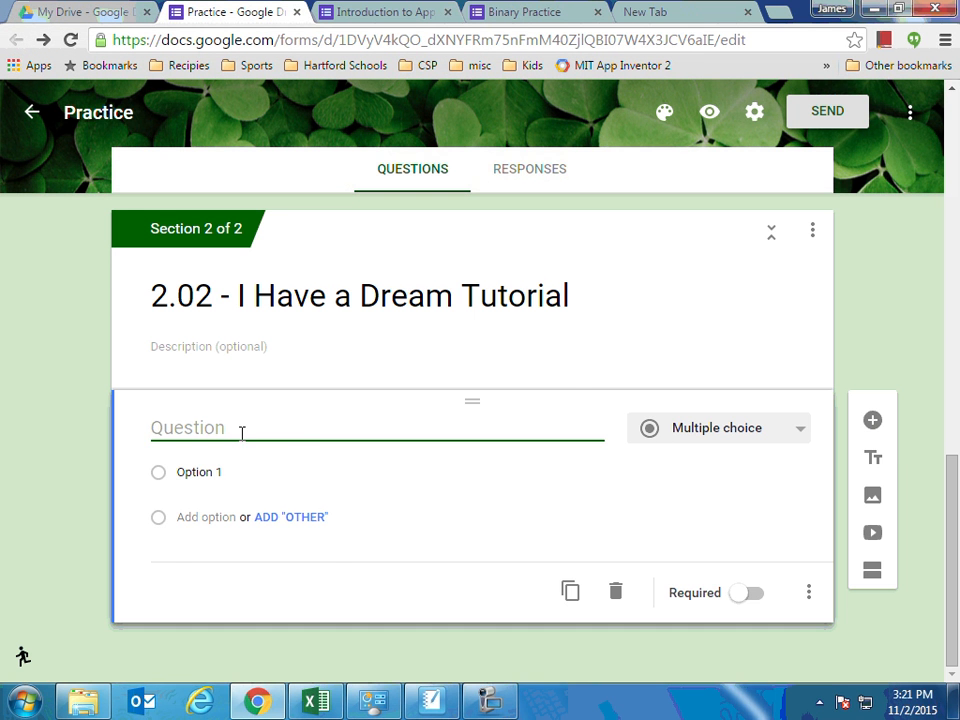
pyautogui.hotkey('ctrl', 'v')
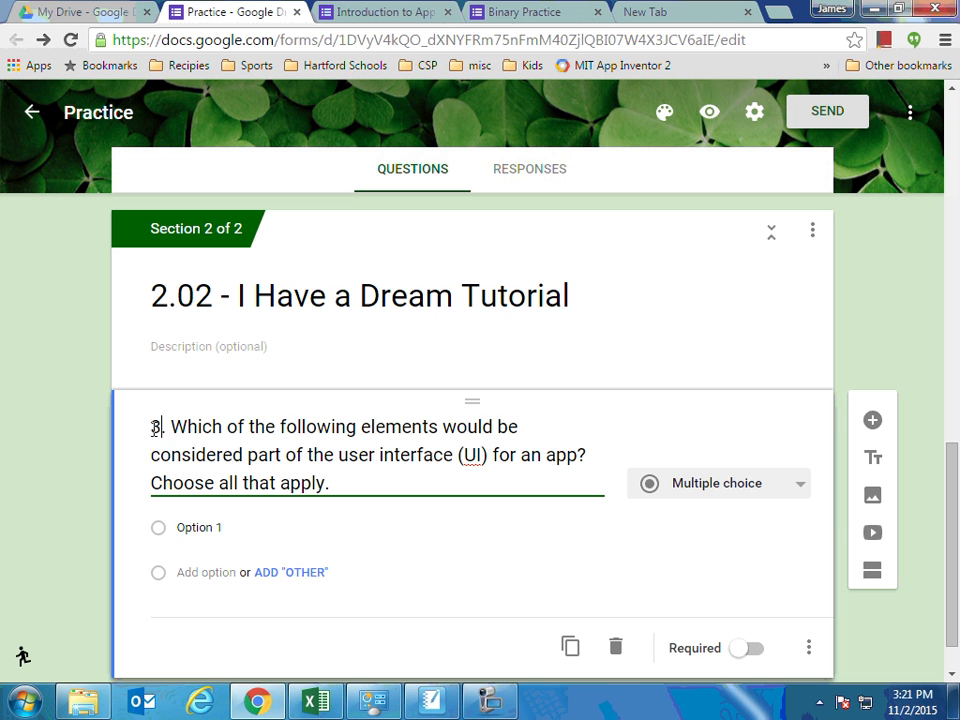
pyautogui.click(209, 529)
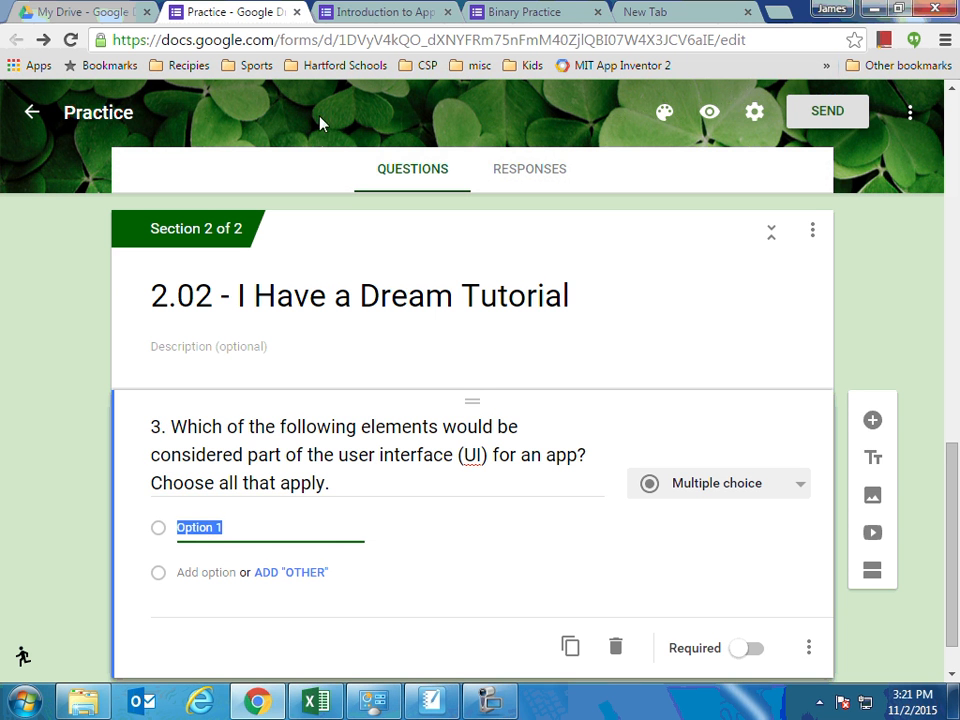
# - Copy question 4's first answer option, the button that appears on the screen, from the midterm form and return to the Practice form
pyautogui.click(330, 14)
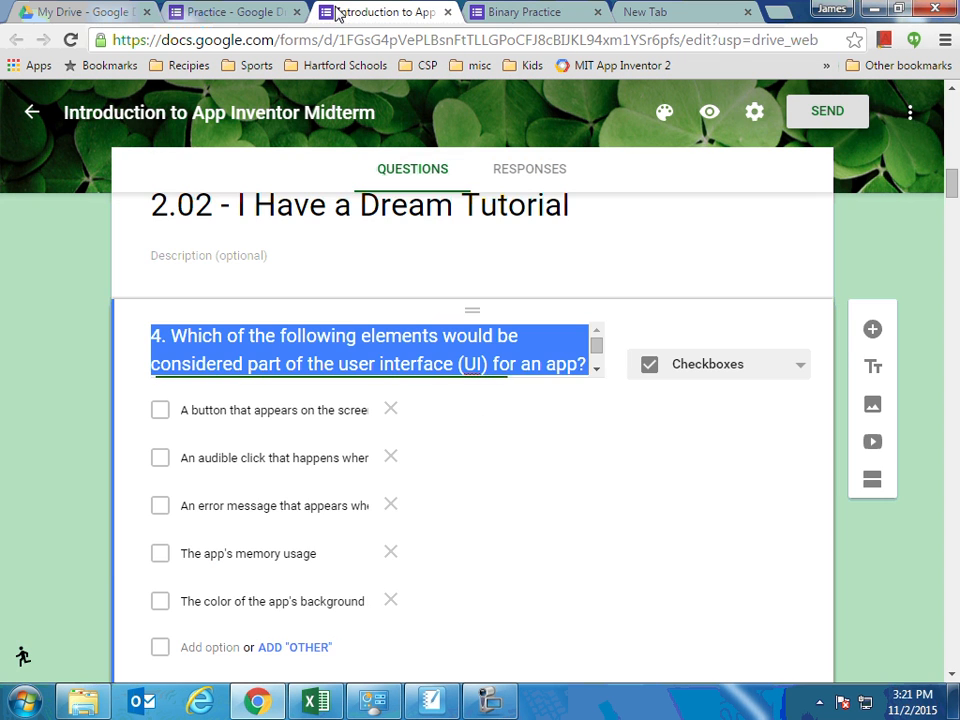
pyautogui.scroll(-2, 332, 482)
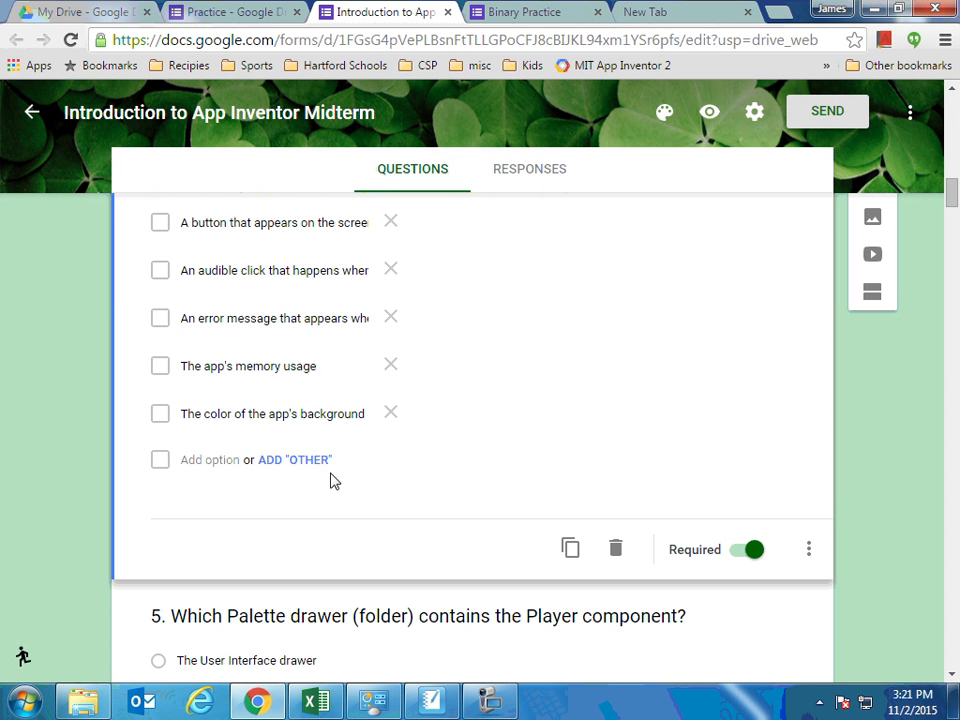
pyautogui.tripleClick(182, 218)
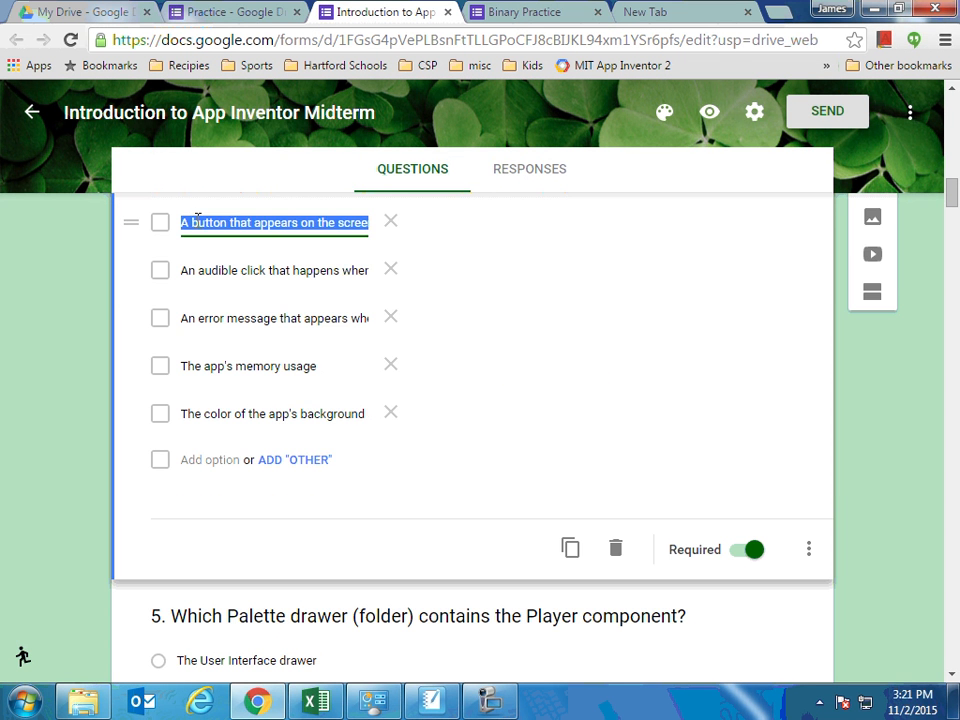
pyautogui.rightClick(196, 221)
pyautogui.click(258, 314)
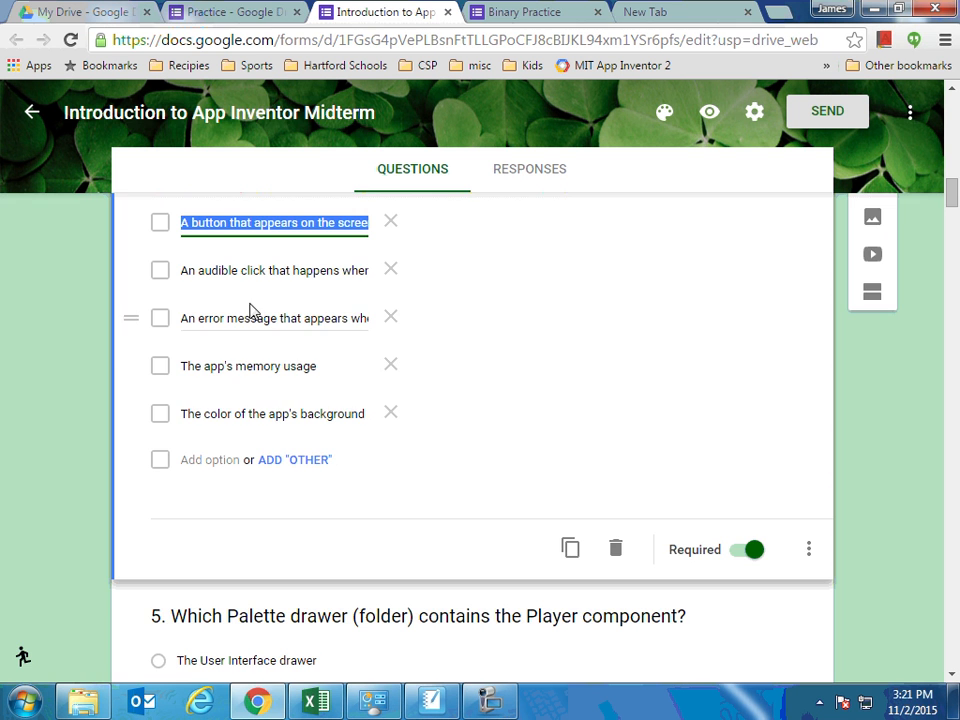
pyautogui.click(200, 14)
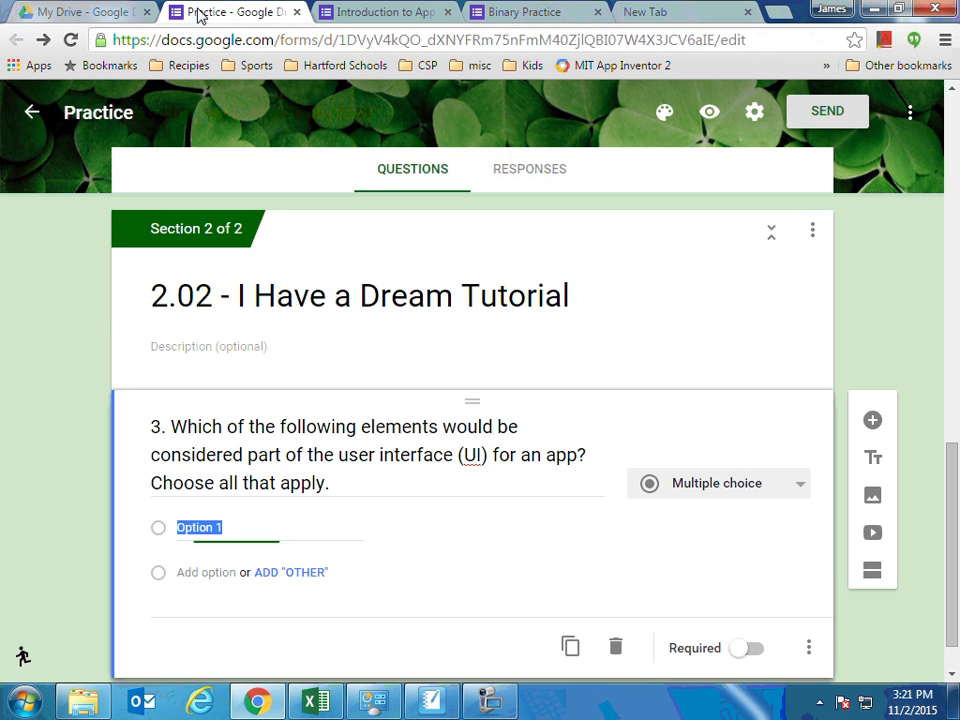
# - Change question 3 to Checkboxes and replace Option 1 with the copied button answer
pyautogui.click(798, 488)
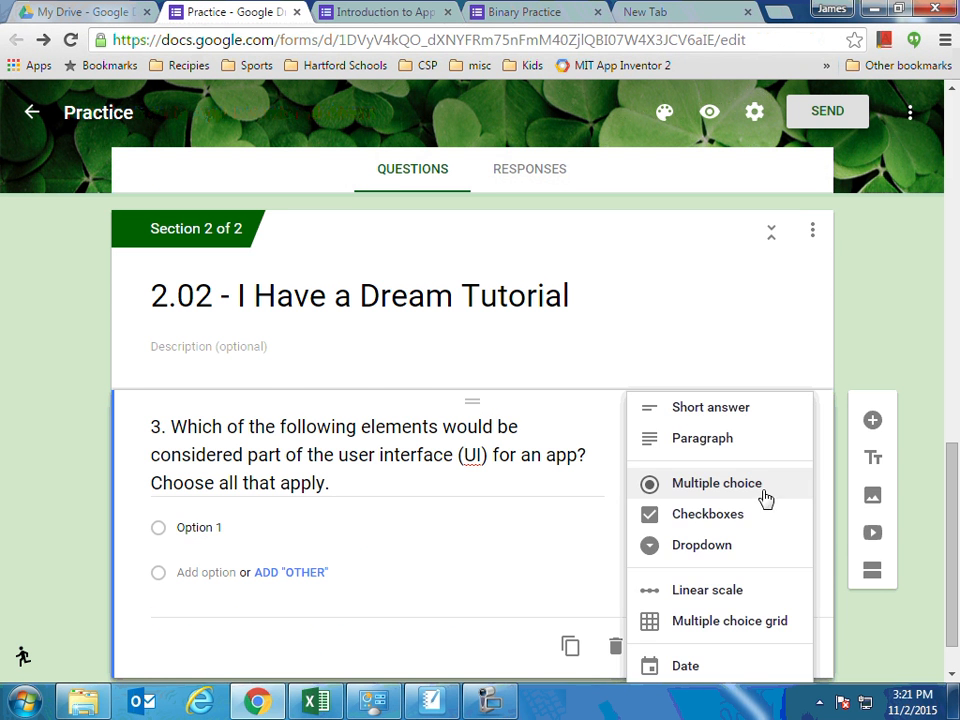
pyautogui.click(650, 516)
pyautogui.click(199, 459)
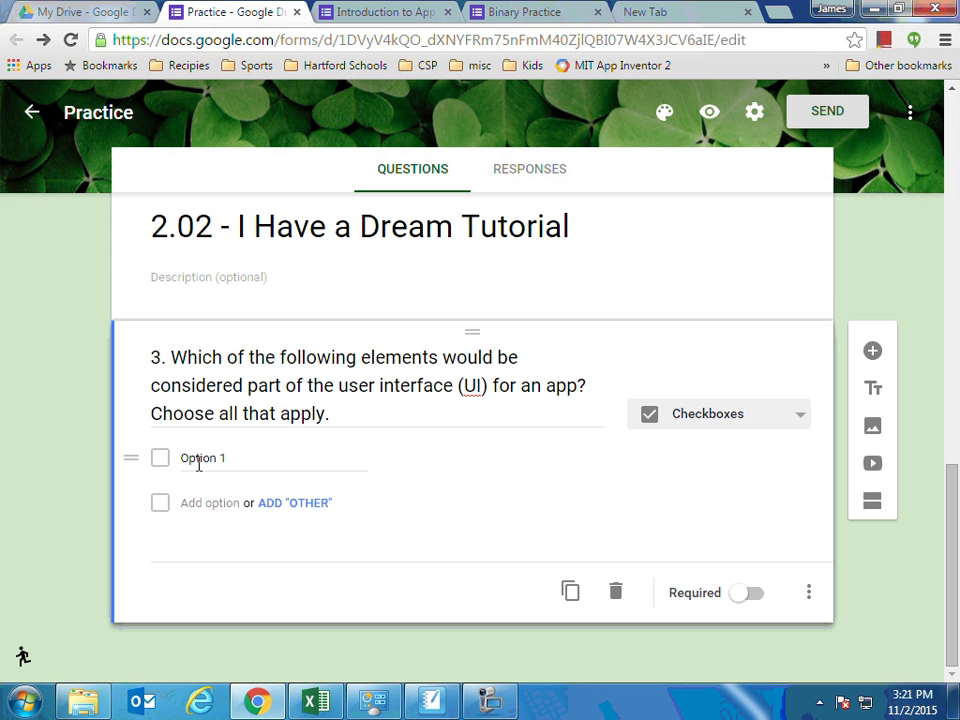
pyautogui.hotkey('ctrl', 'v')
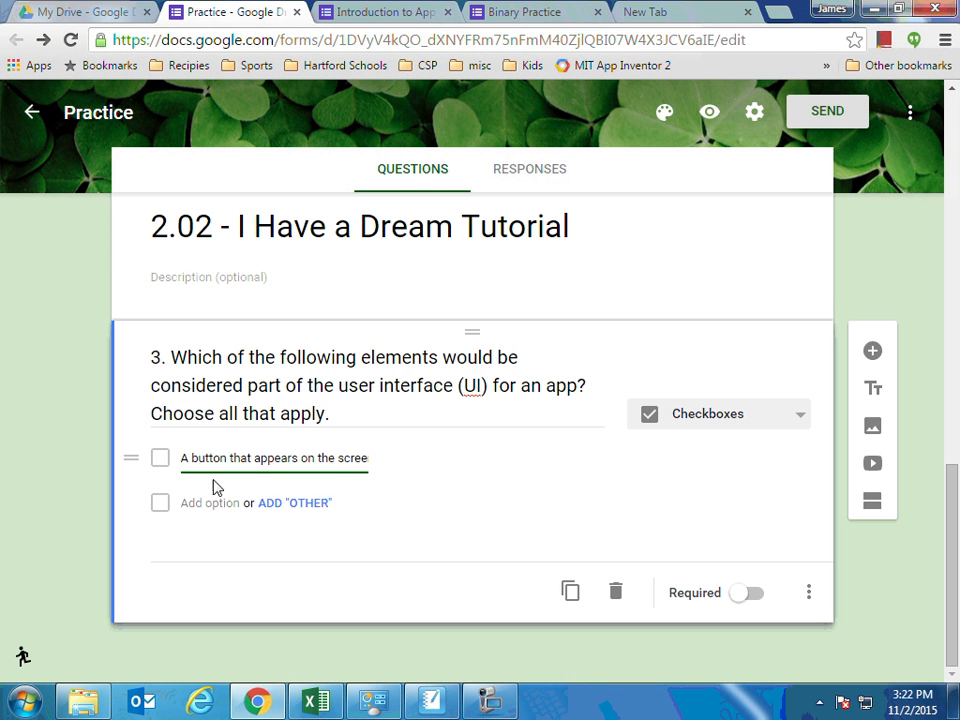
# - Copy the midterm's "An audible click that happens when" answer into the Practice form as question 3's second option
pyautogui.click(375, 13)
pyautogui.click(184, 271)
pyautogui.click(190, 15)
pyautogui.click(198, 506)
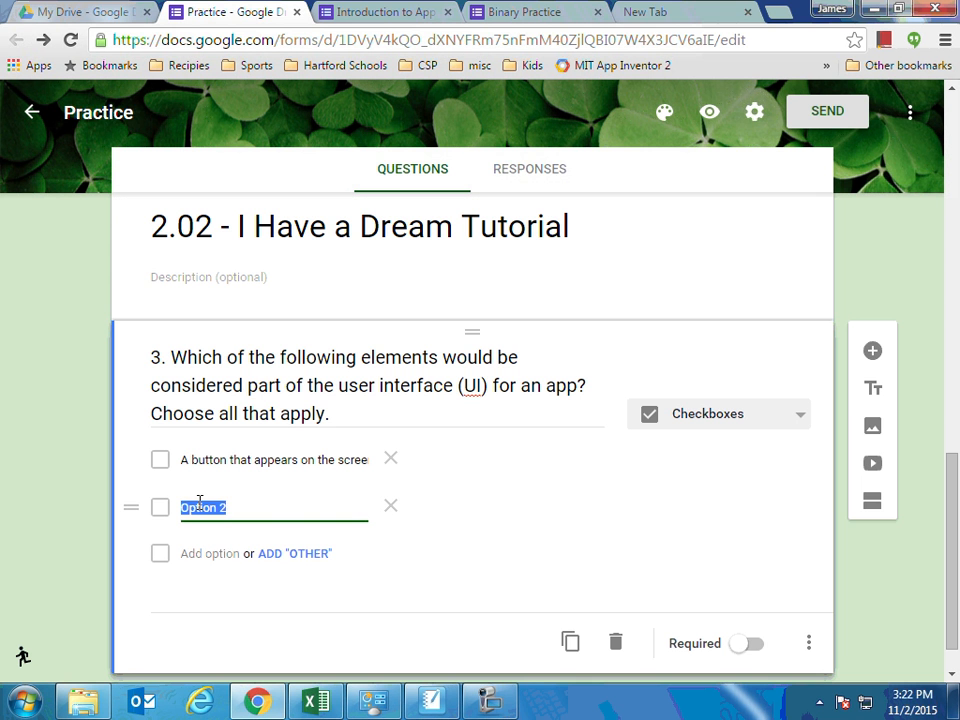
pyautogui.hotkey('ctrl', 'v')
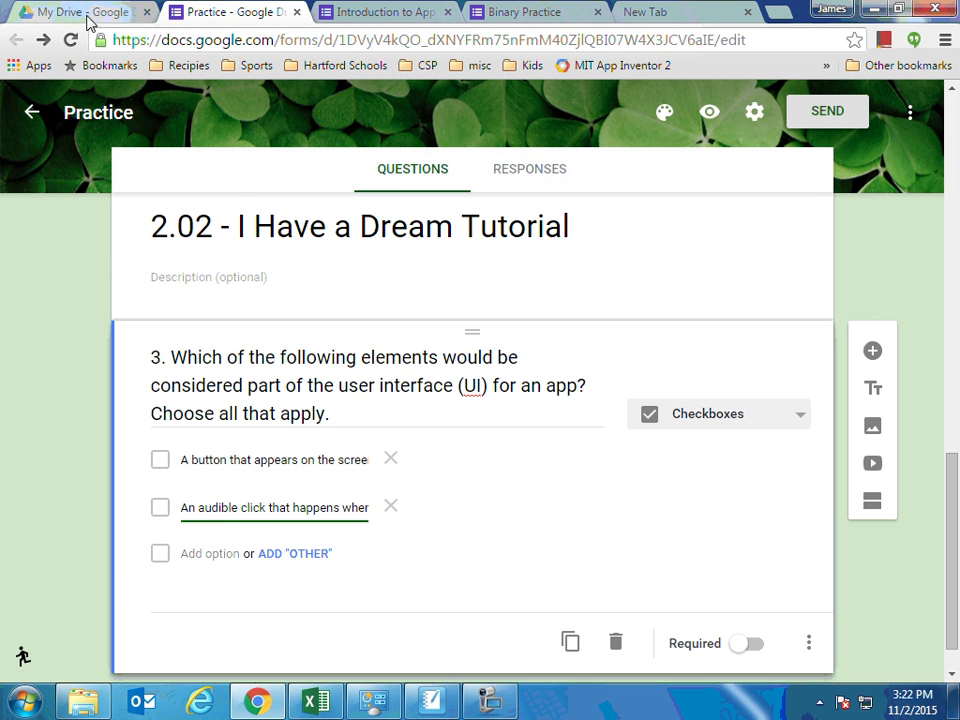
# - Copy the midterm's "An error message that appears" answer into the Practice form as question 3's third option
pyautogui.click(375, 13)
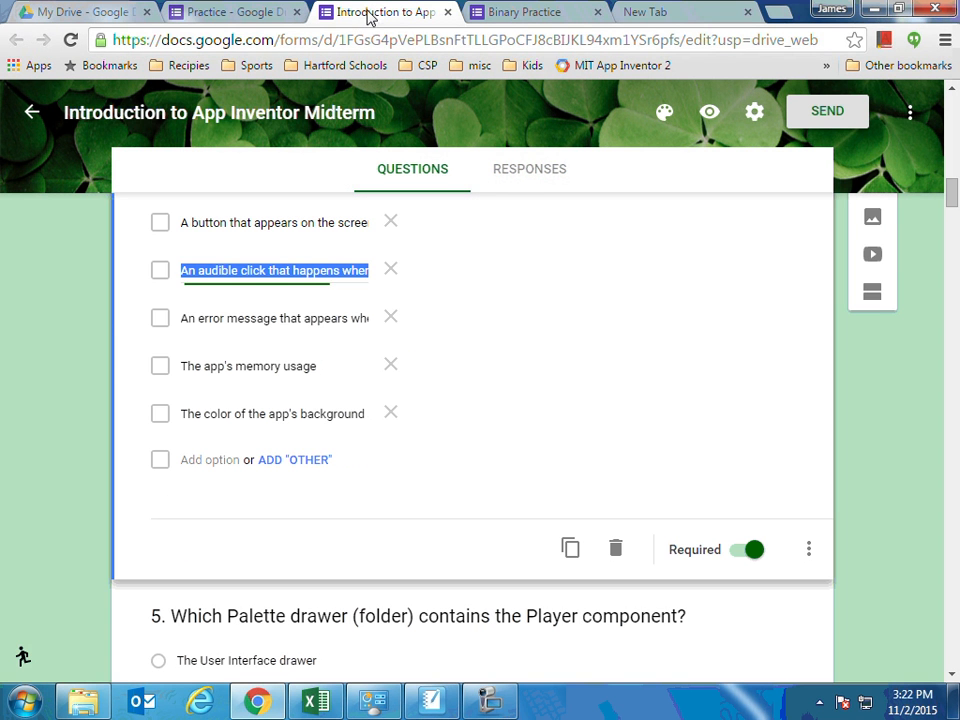
pyautogui.click(206, 320)
pyautogui.click(228, 12)
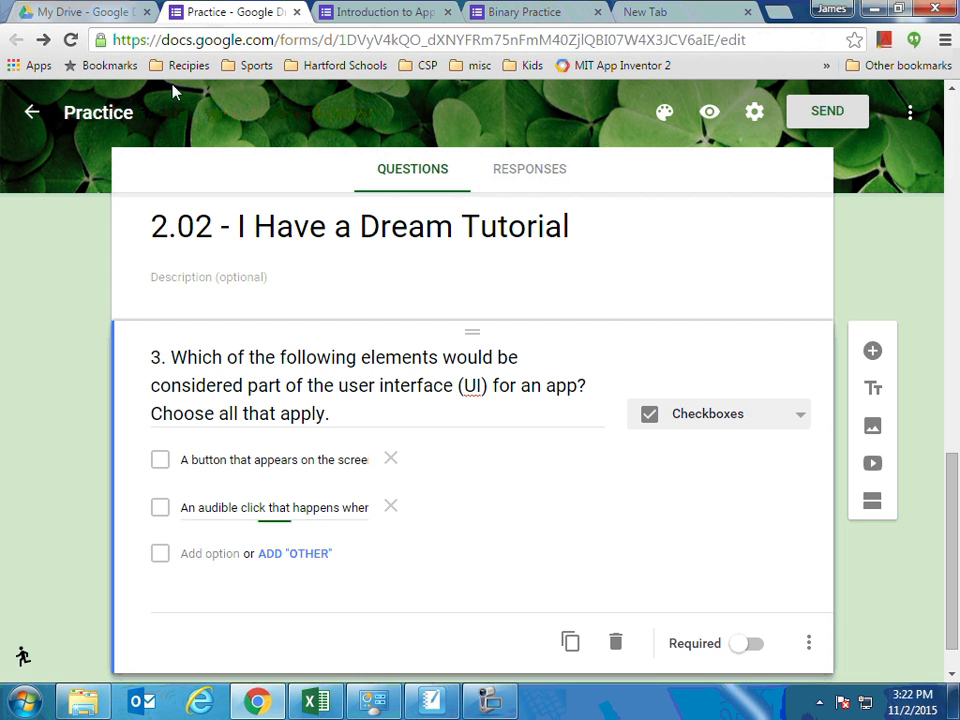
pyautogui.click(214, 552)
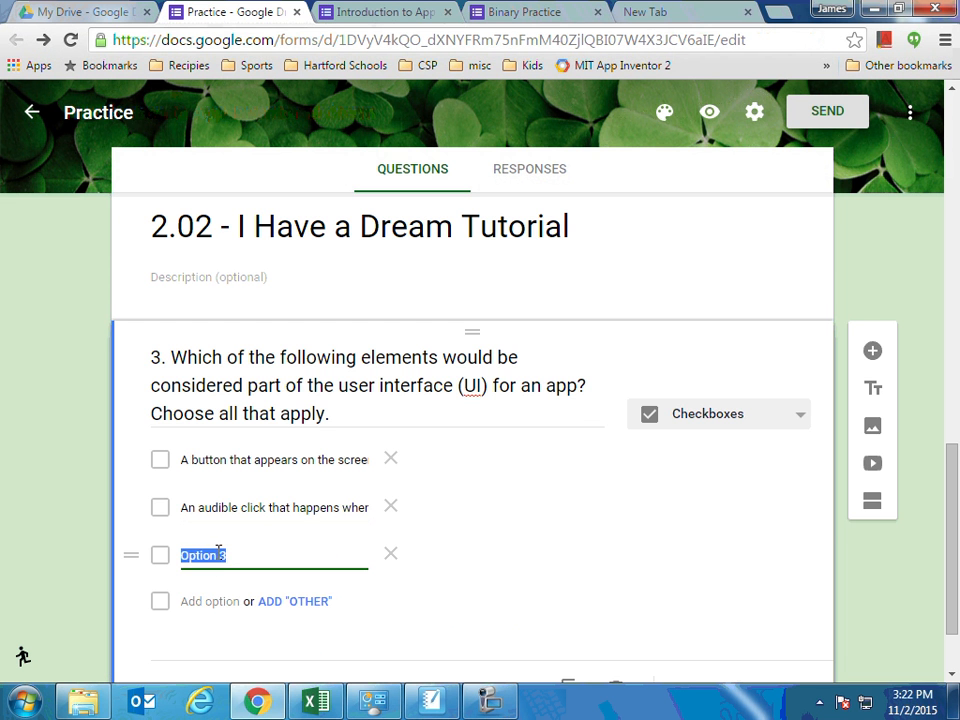
pyautogui.hotkey('ctrl', 'v')
# - Add a fourth option to question 3 in the Practice form with the midterm's answer "The app's memory usage"
pyautogui.click(224, 601)
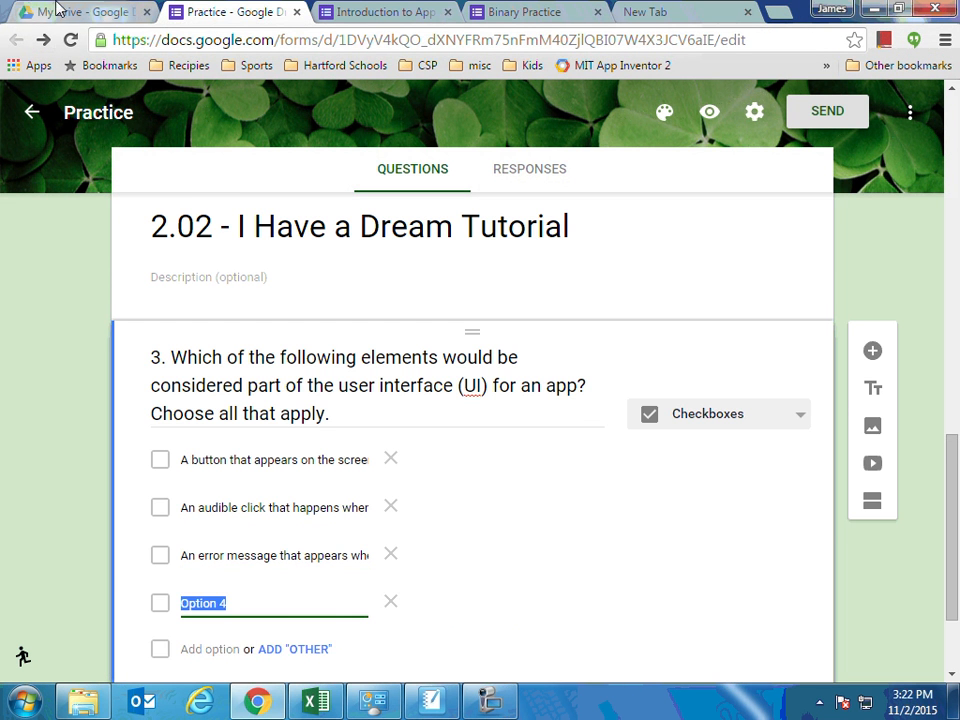
pyautogui.click(386, 11)
pyautogui.tripleClick(191, 365)
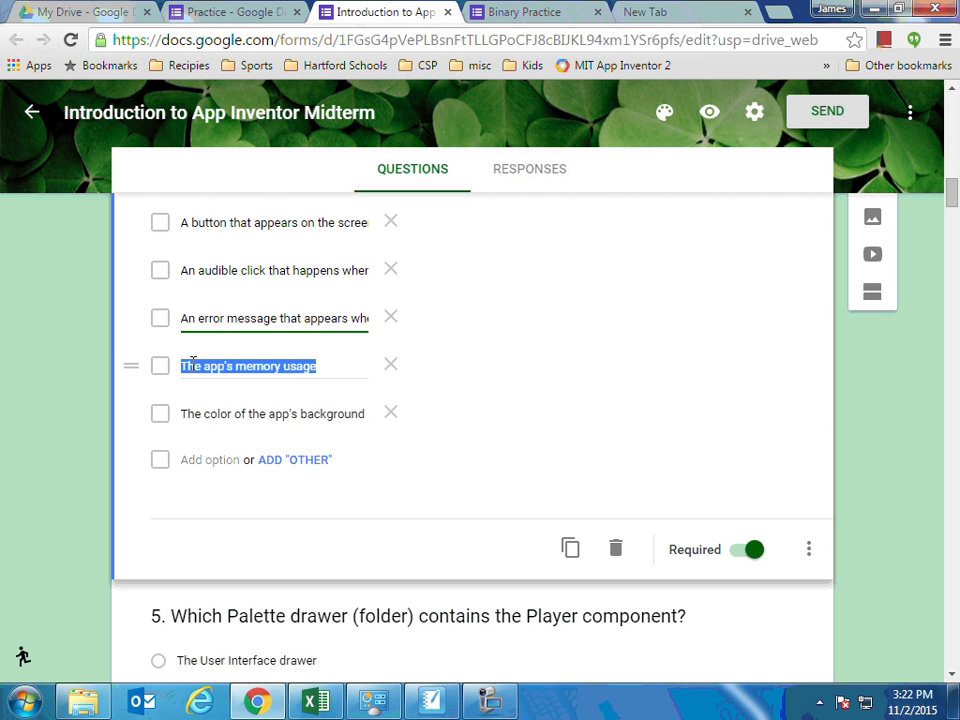
pyautogui.click(230, 11)
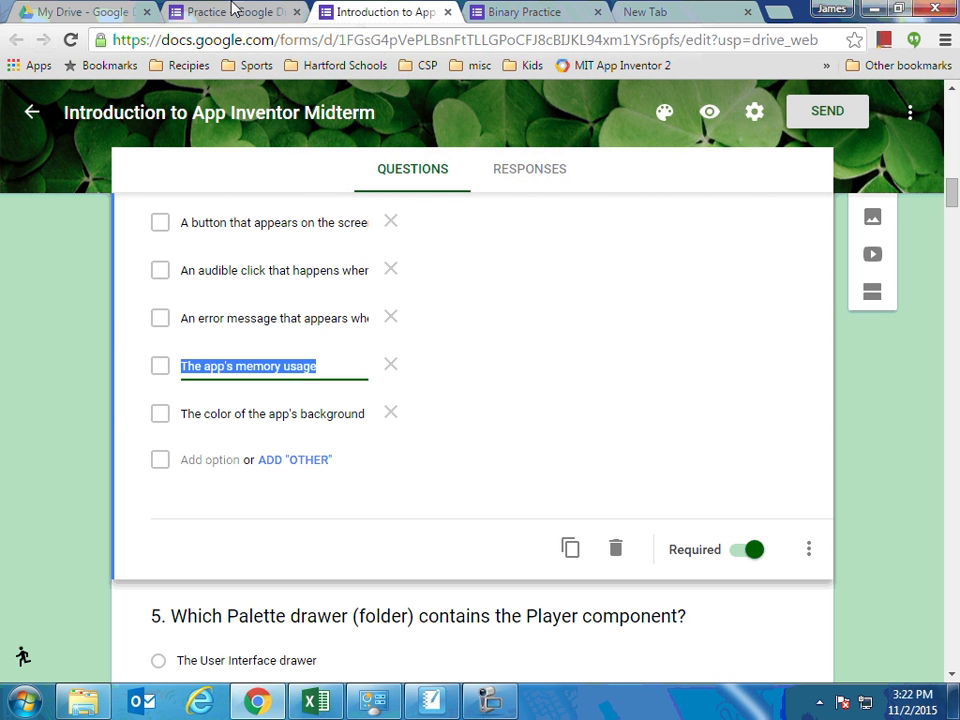
pyautogui.hotkey('ctrl', 'v')
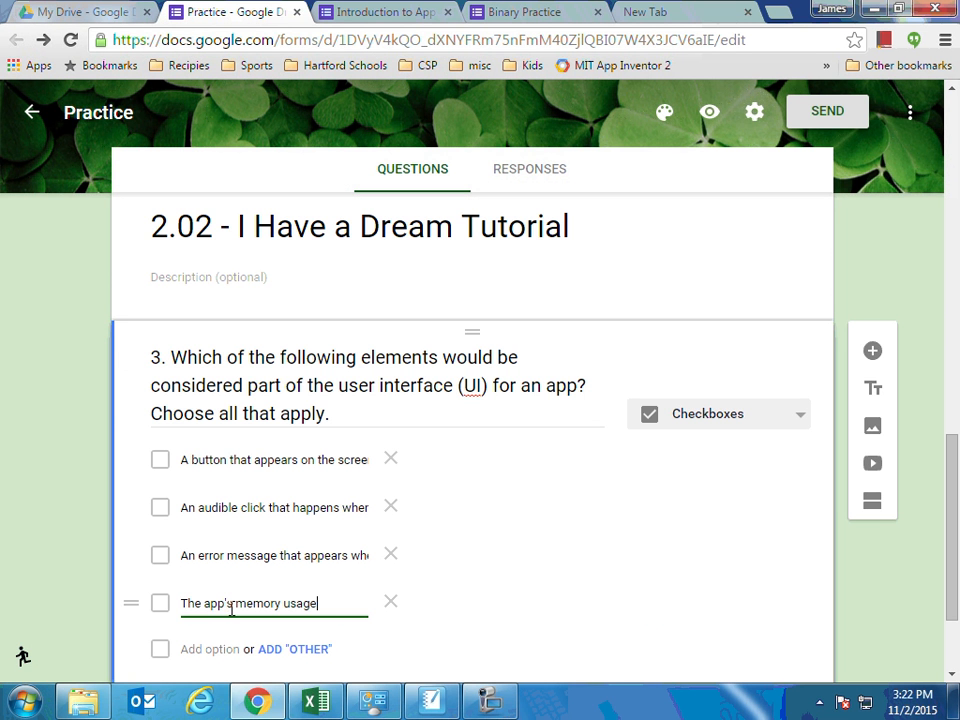
# - Copy the midterm's answer "The color of the app's background screen" into the Practice form as question 3's fifth option
pyautogui.click(340, 13)
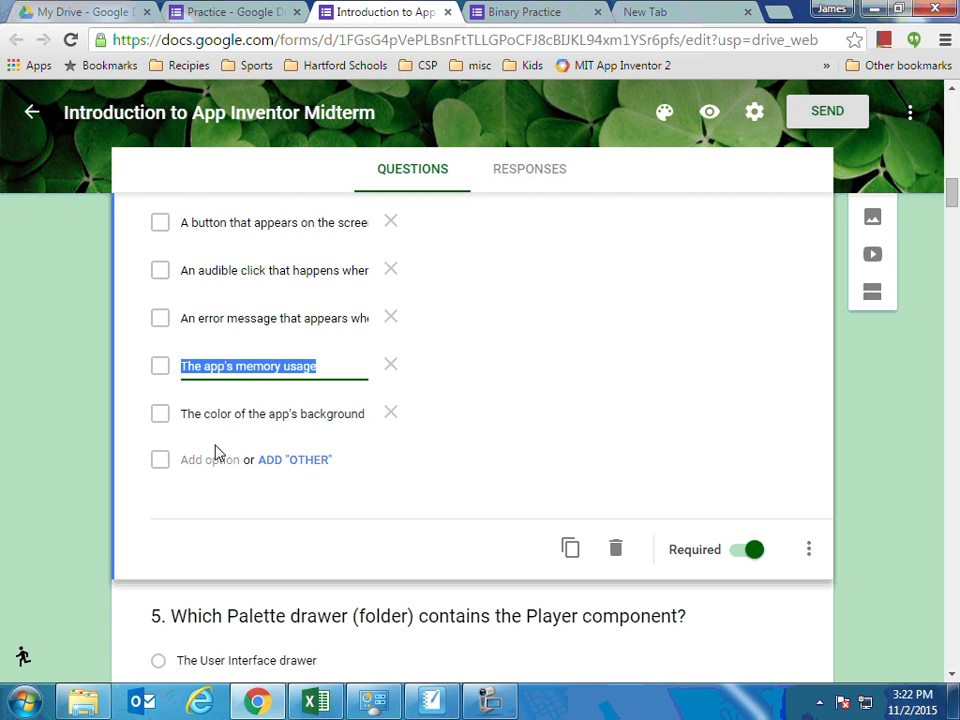
pyautogui.click(196, 412)
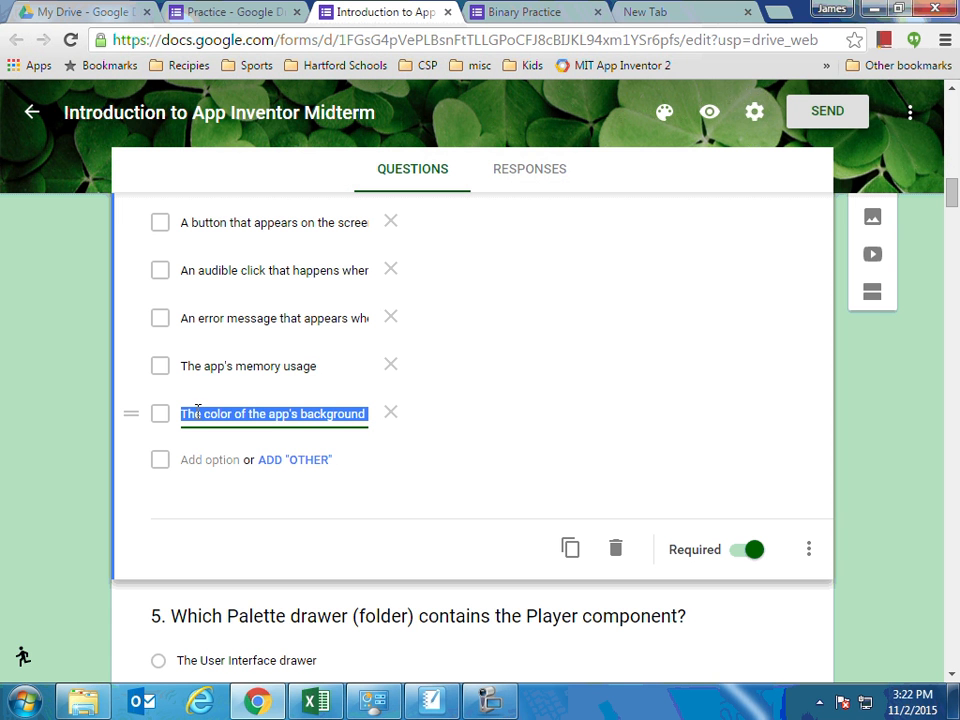
pyautogui.click(201, 13)
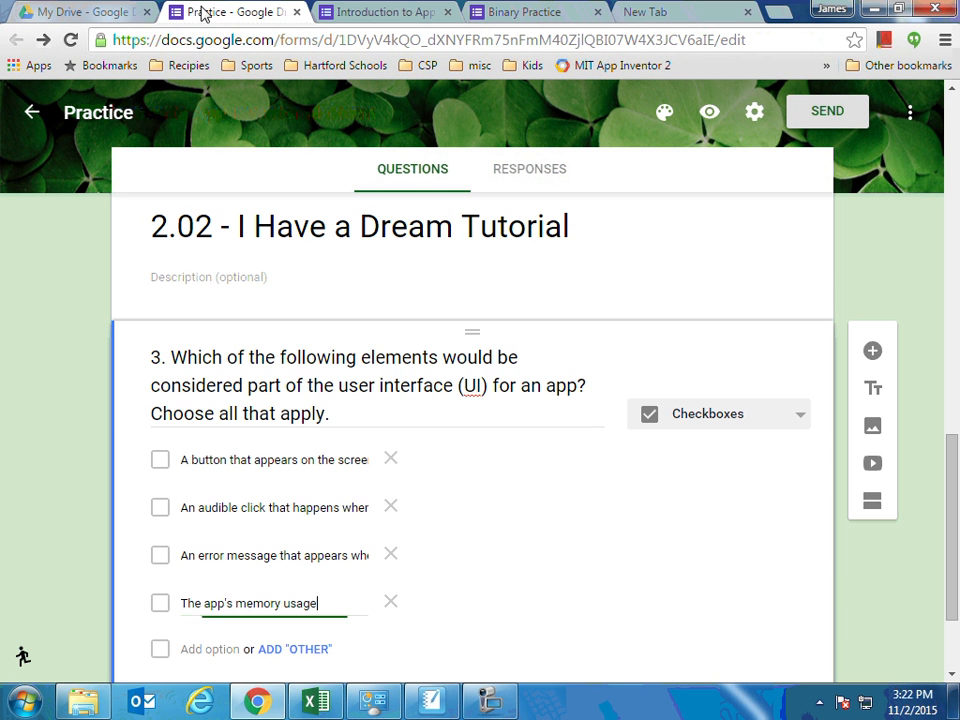
pyautogui.click(208, 650)
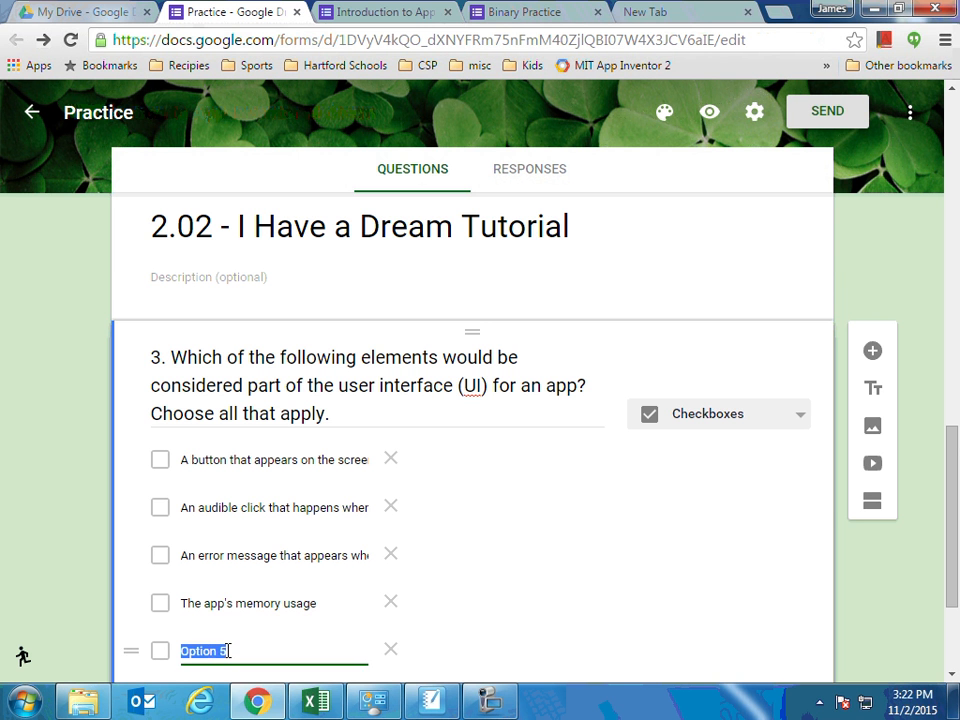
pyautogui.hotkey('ctrl', 'v')
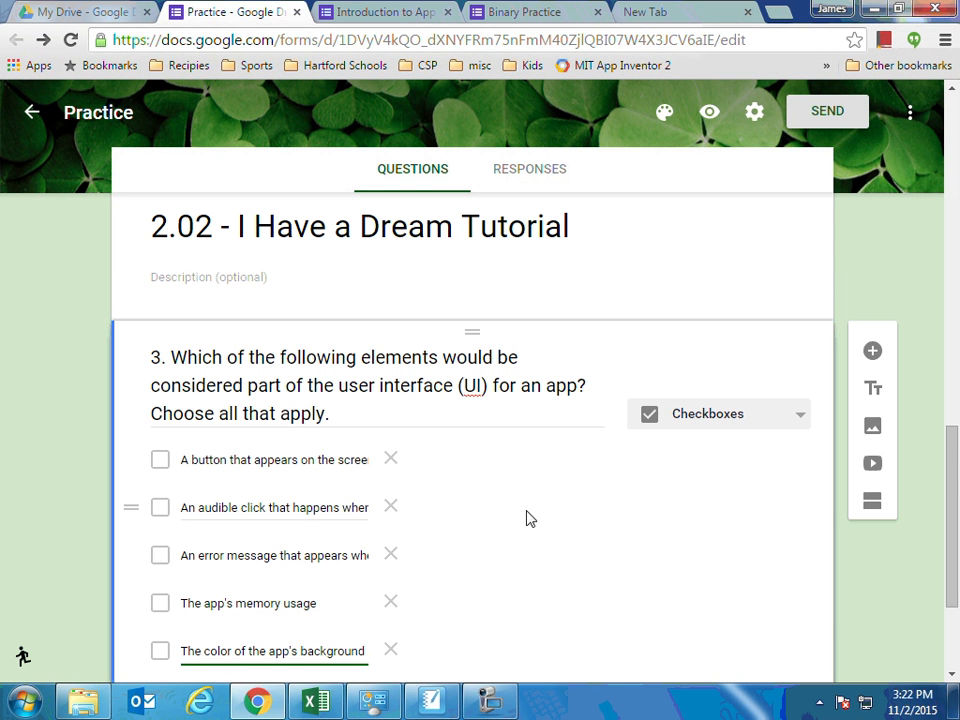
# - Preview the Practice form and try to continue past its first section without answering the required name question
pyautogui.scroll(-2, 521, 511)
pyautogui.scroll(9, 521, 511)
pyautogui.scroll(1, 500, 495)
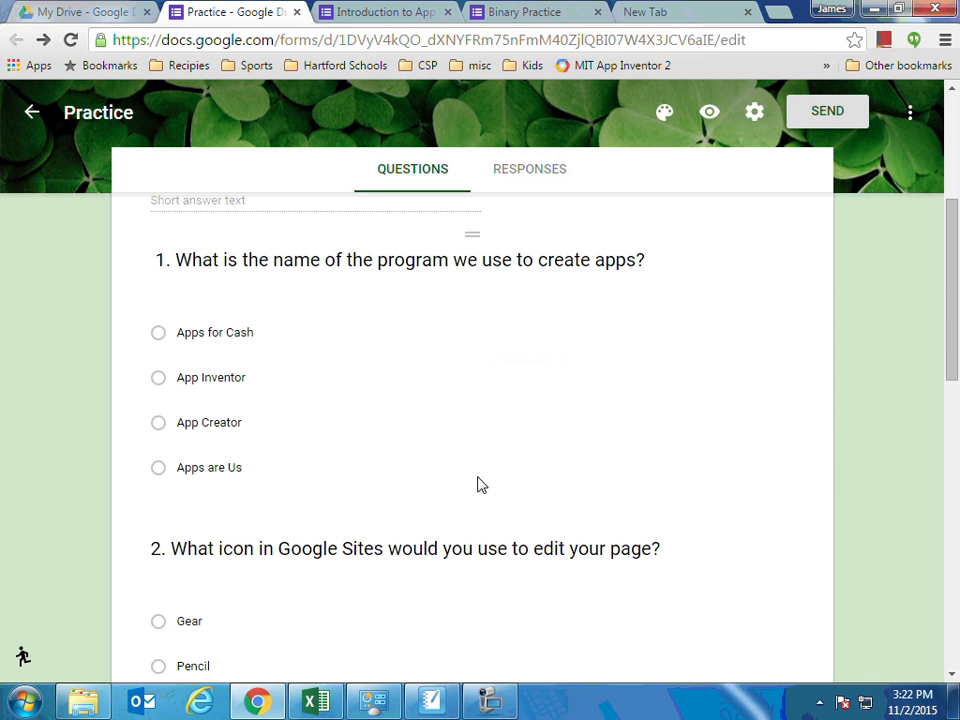
pyautogui.click(708, 111)
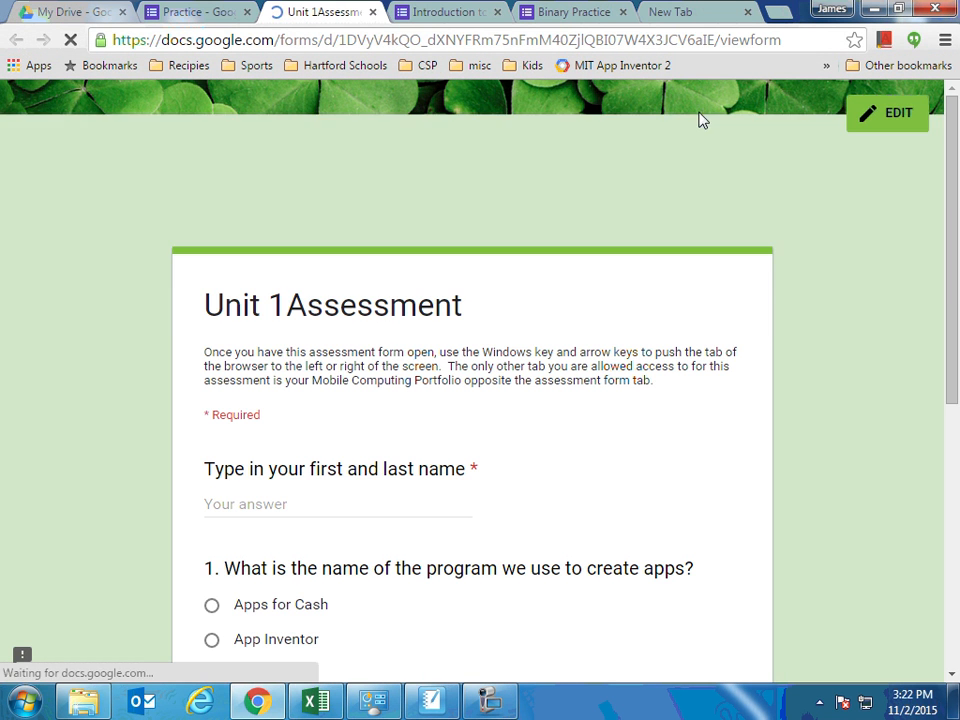
pyautogui.scroll(-3, 360, 350)
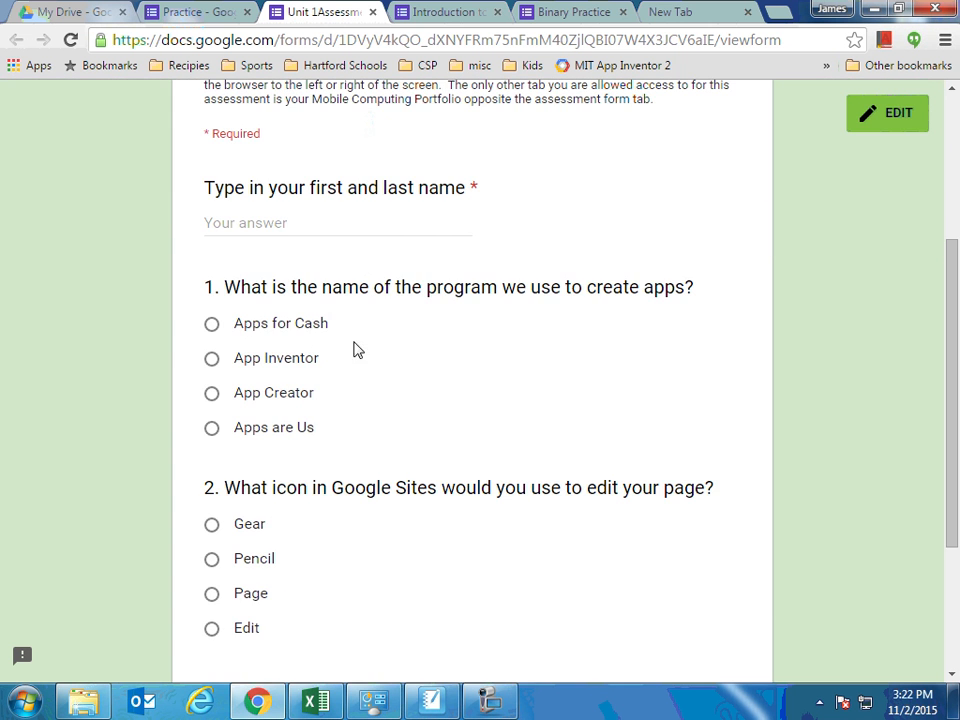
pyautogui.scroll(-2, 378, 325)
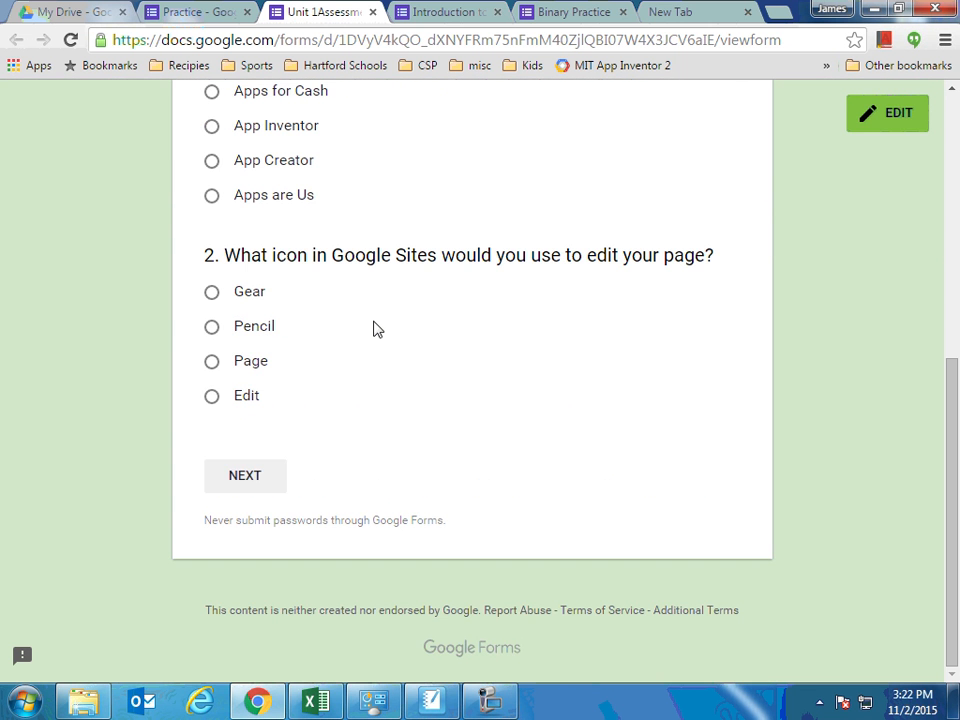
pyautogui.click(255, 479)
pyautogui.scroll(2, 273, 457)
pyautogui.scroll(-3, 274, 455)
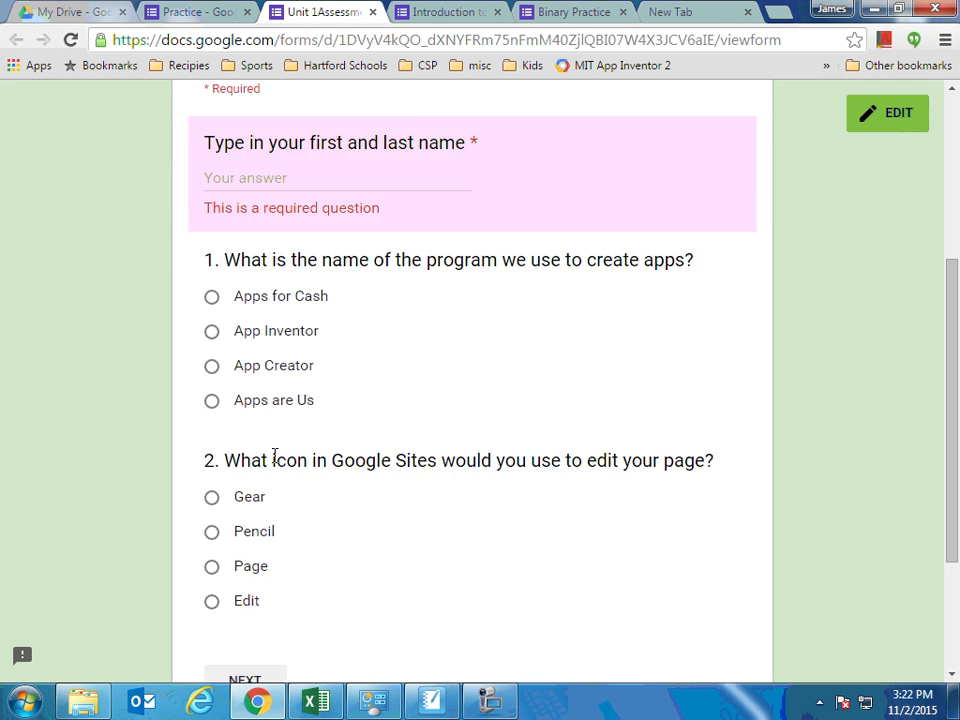
# - In the preview, enter "gdfd" as the name, answer App Creator and Pencil, and continue to the 2.02 section to review question 3
pyautogui.scroll(3, 260, 430)
pyautogui.click(210, 460)
pyautogui.write('gdfd')
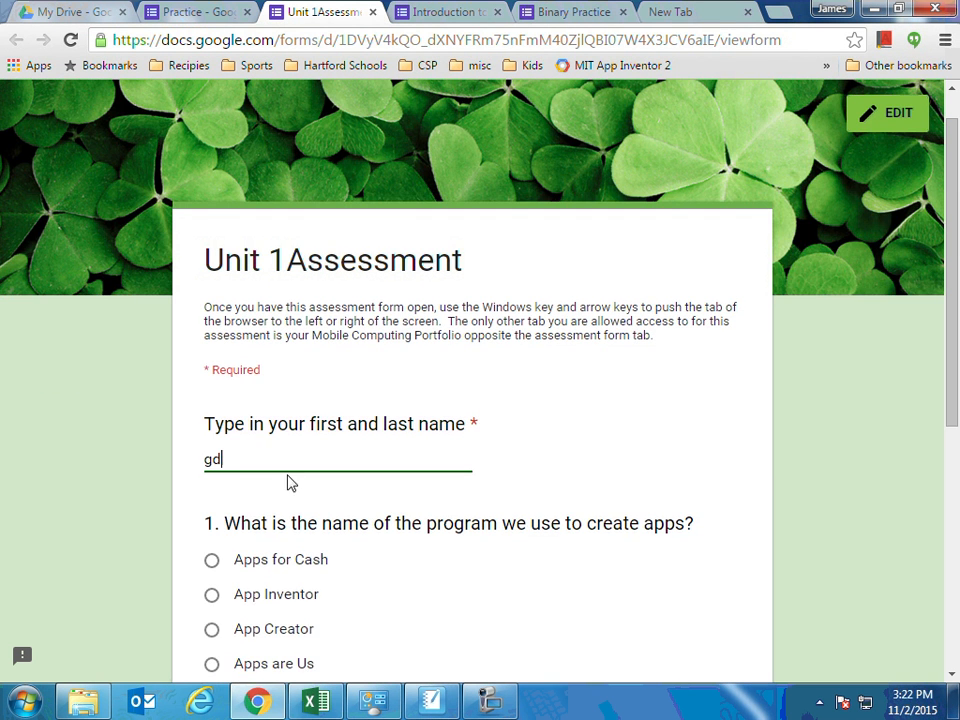
pyautogui.scroll(-3, 289, 454)
pyautogui.click(211, 347)
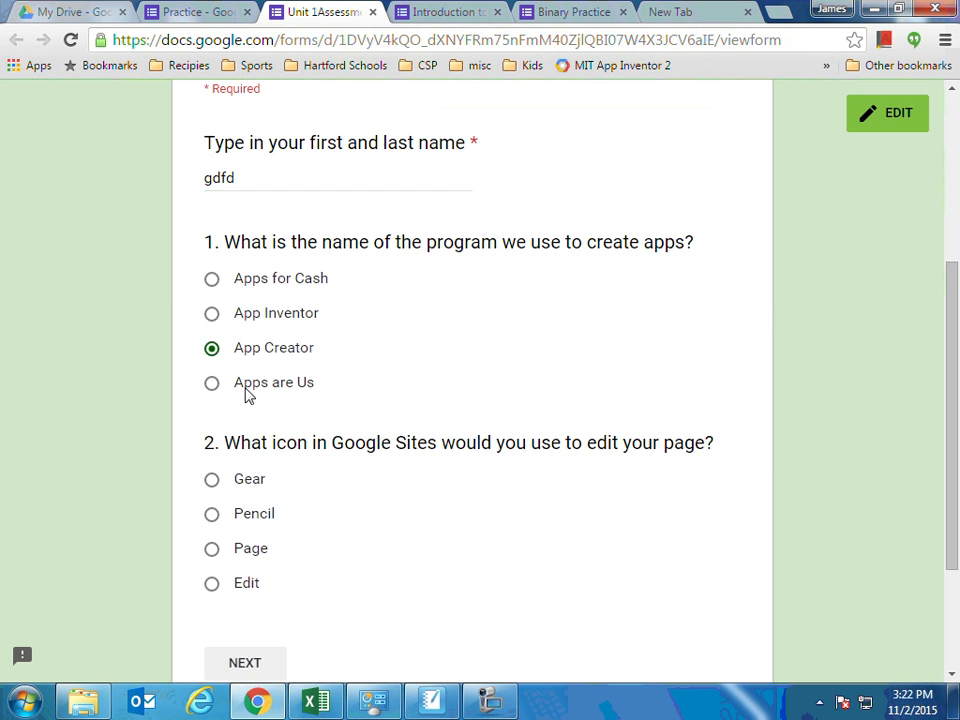
pyautogui.scroll(-2, 250, 440)
pyautogui.click(213, 330)
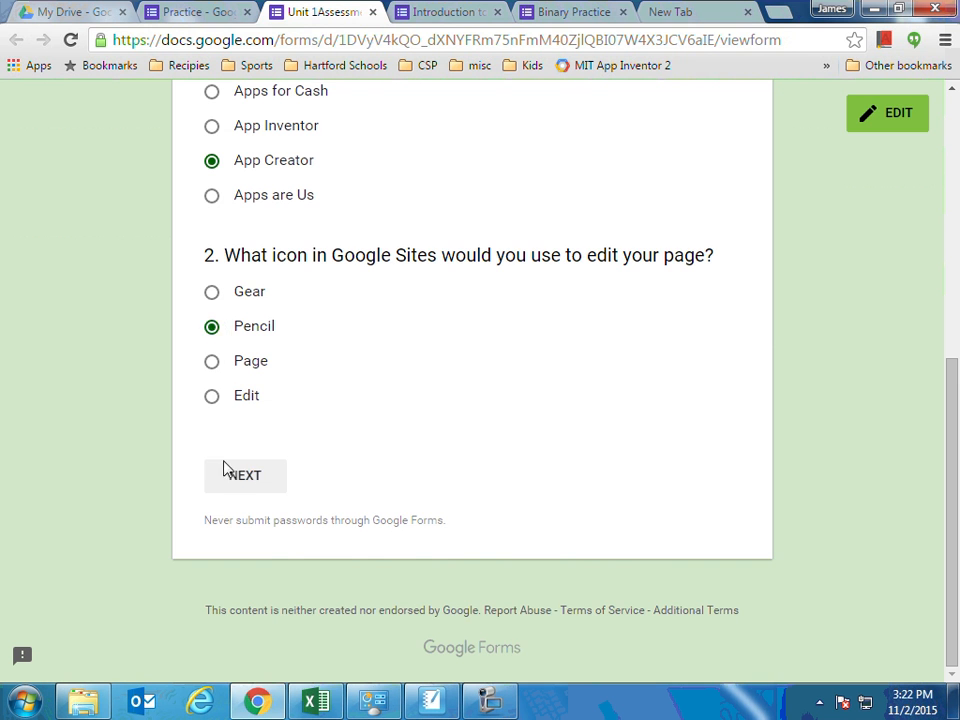
pyautogui.click(236, 478)
pyautogui.scroll(-3, 237, 476)
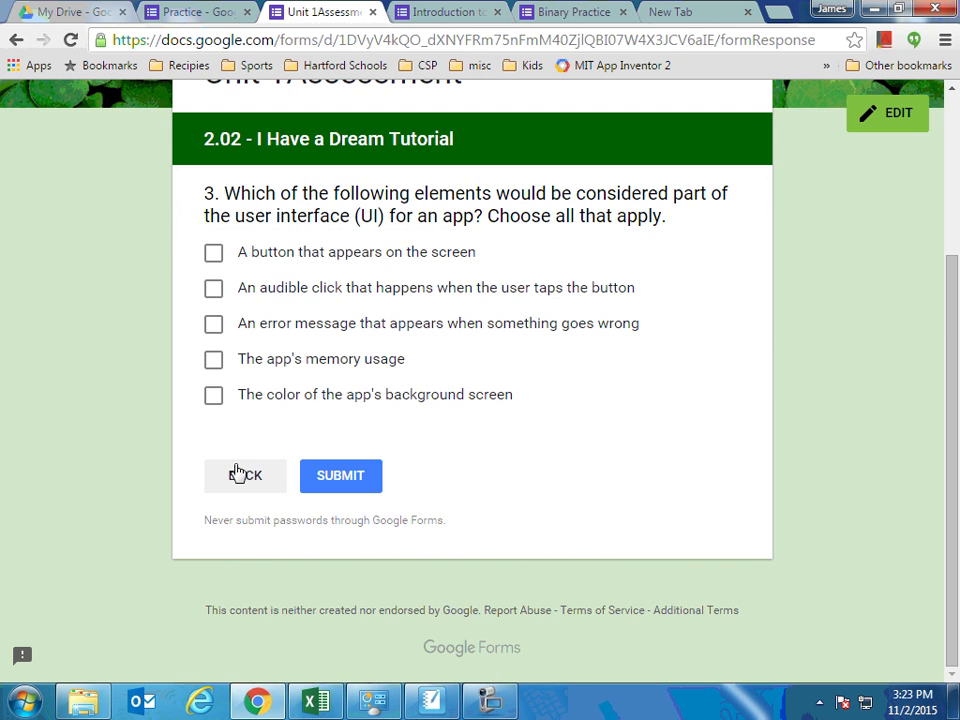
pyautogui.scroll(3, 237, 472)
# - Add a new question below question 3 in the Practice form and open its question type choices
pyautogui.click(155, 10)
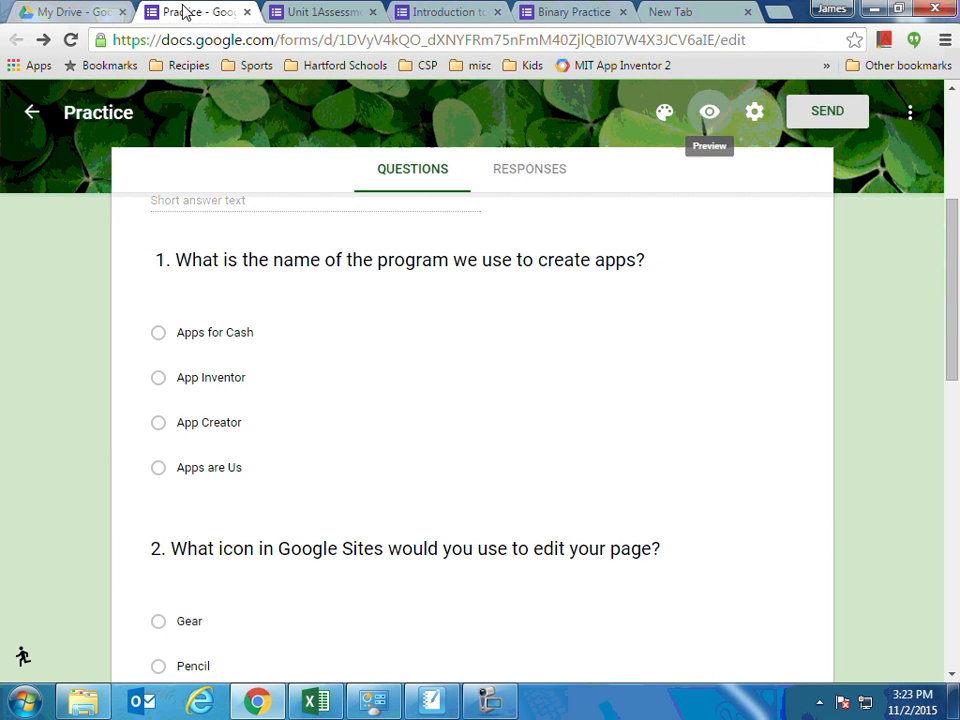
pyautogui.scroll(-4, 245, 320)
pyautogui.scroll(-6, 247, 320)
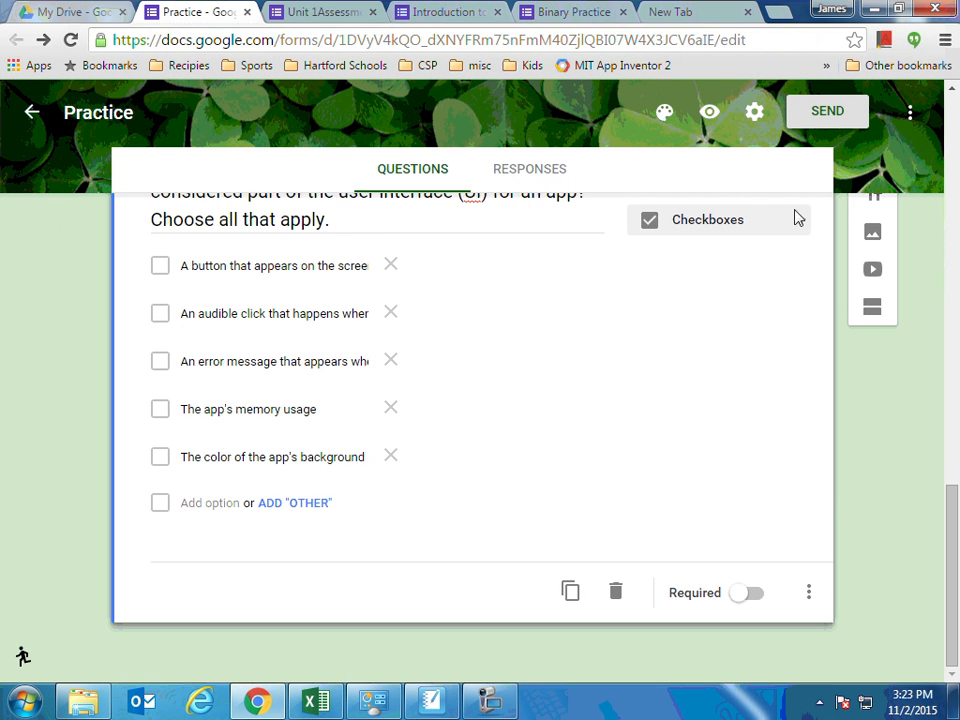
pyautogui.scroll(2, 761, 330)
pyautogui.click(872, 343)
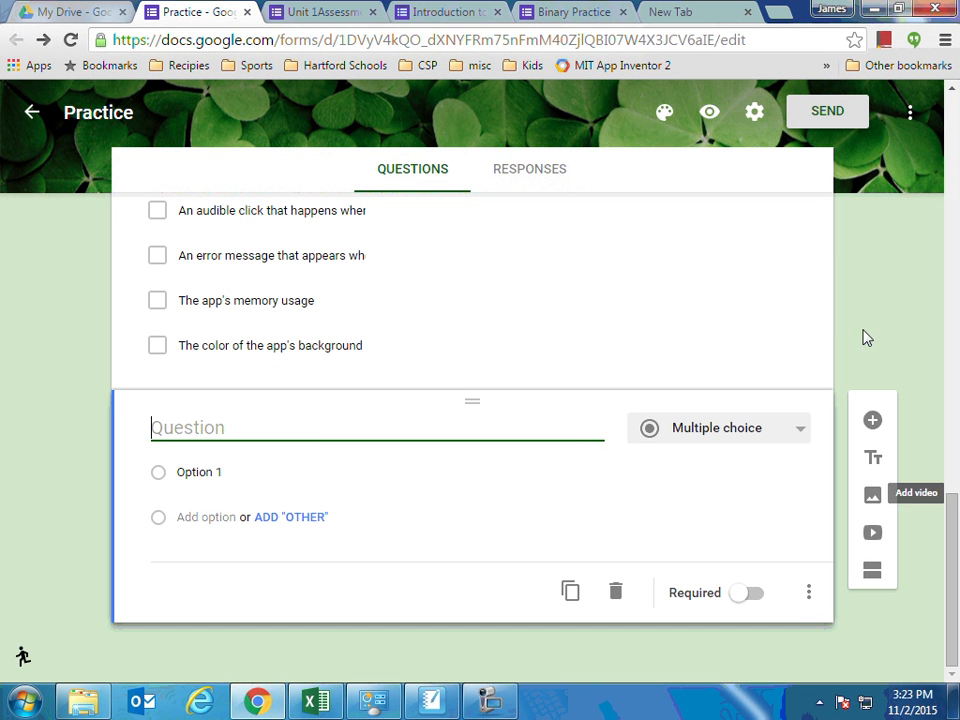
pyautogui.click(748, 430)
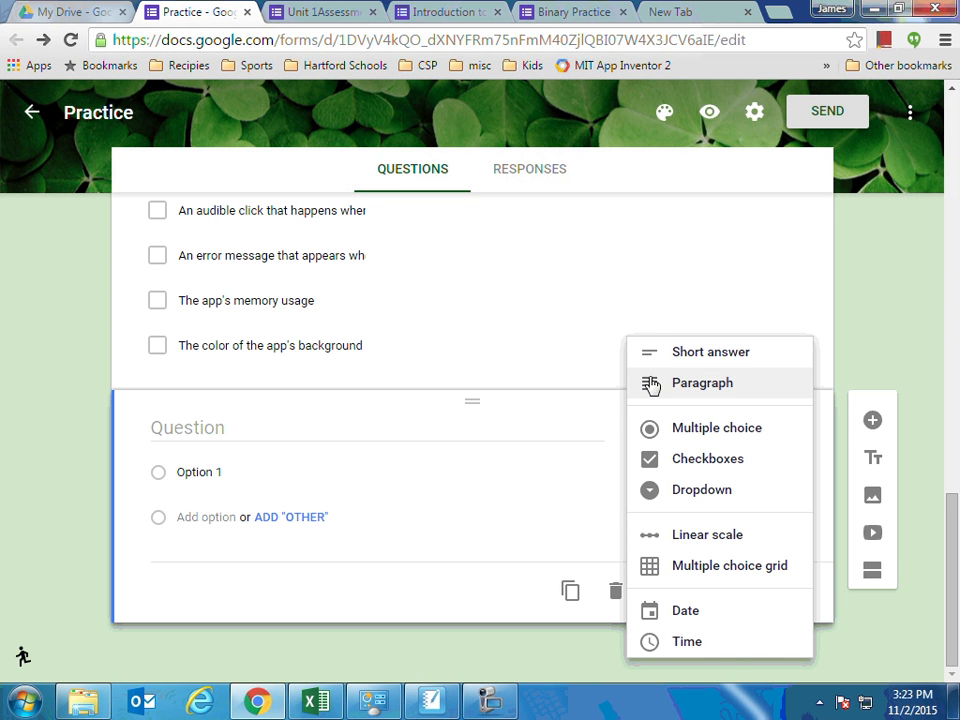
# - Look through the Introduction to App Inventor Midterm form for a question with a long written answer
pyautogui.click(343, 17)
pyautogui.scroll(-2, 360, 310)
pyautogui.scroll(3, 365, 307)
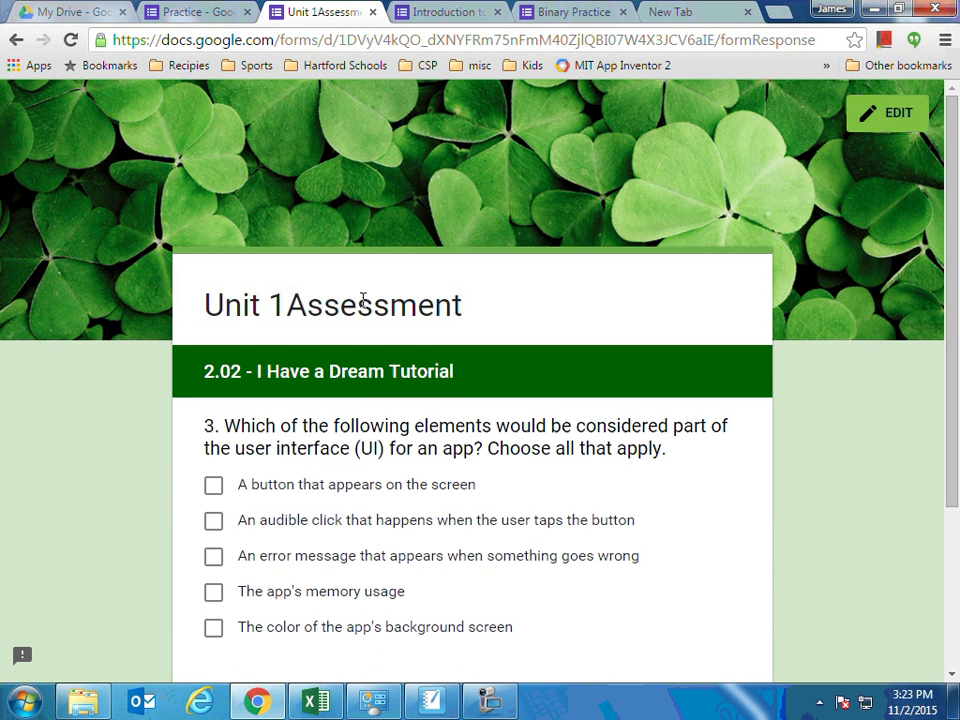
pyautogui.click(452, 17)
pyautogui.scroll(-12, 400, 200)
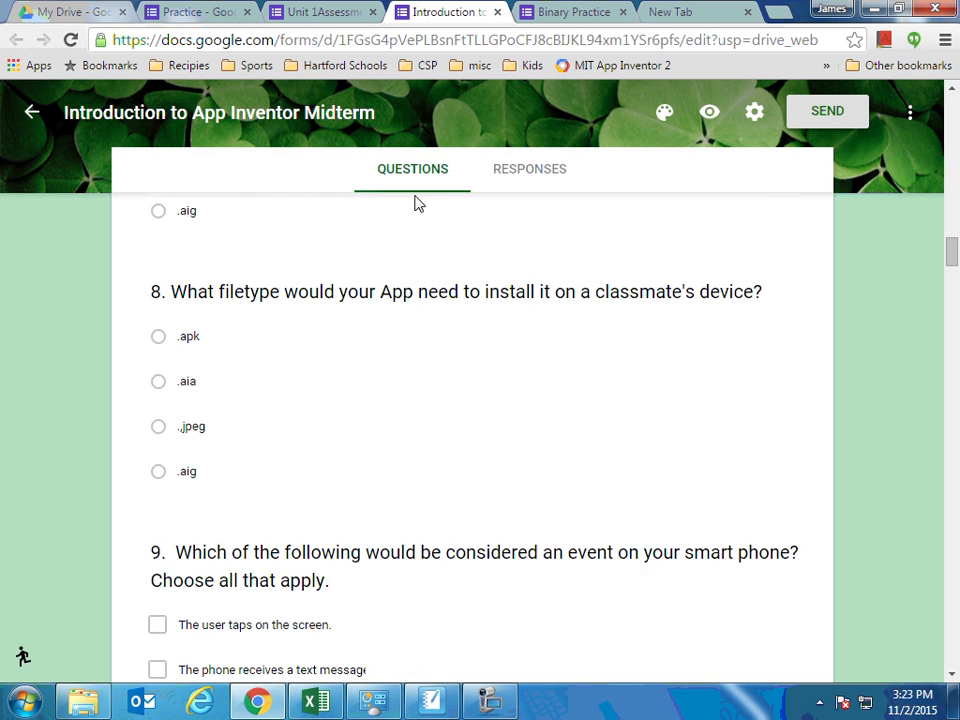
pyautogui.scroll(-12, 418, 204)
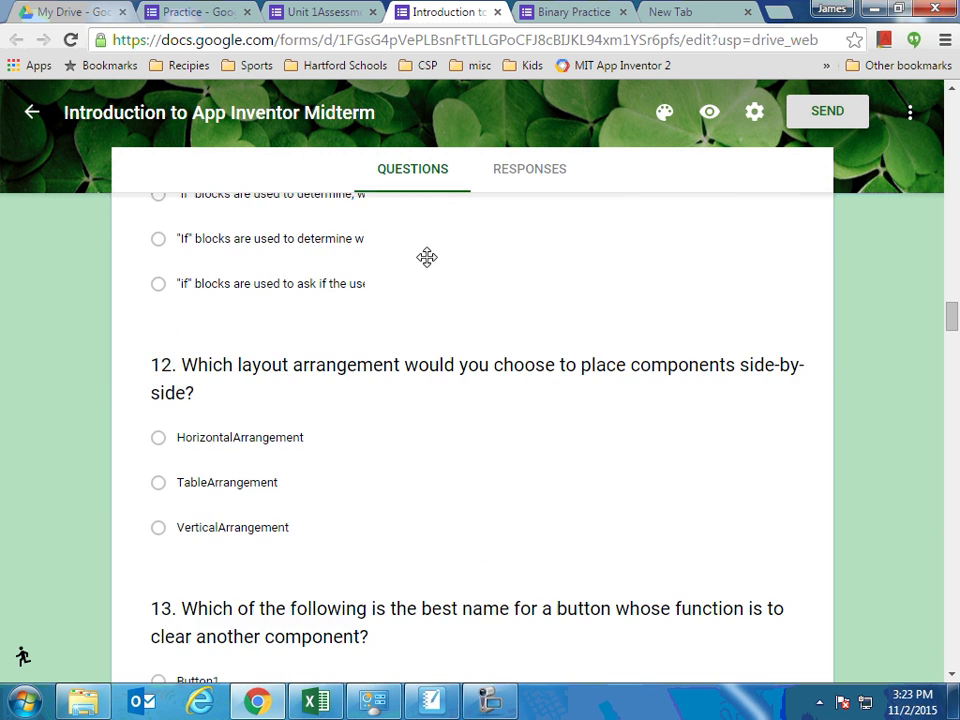
pyautogui.scroll(-12, 427, 257)
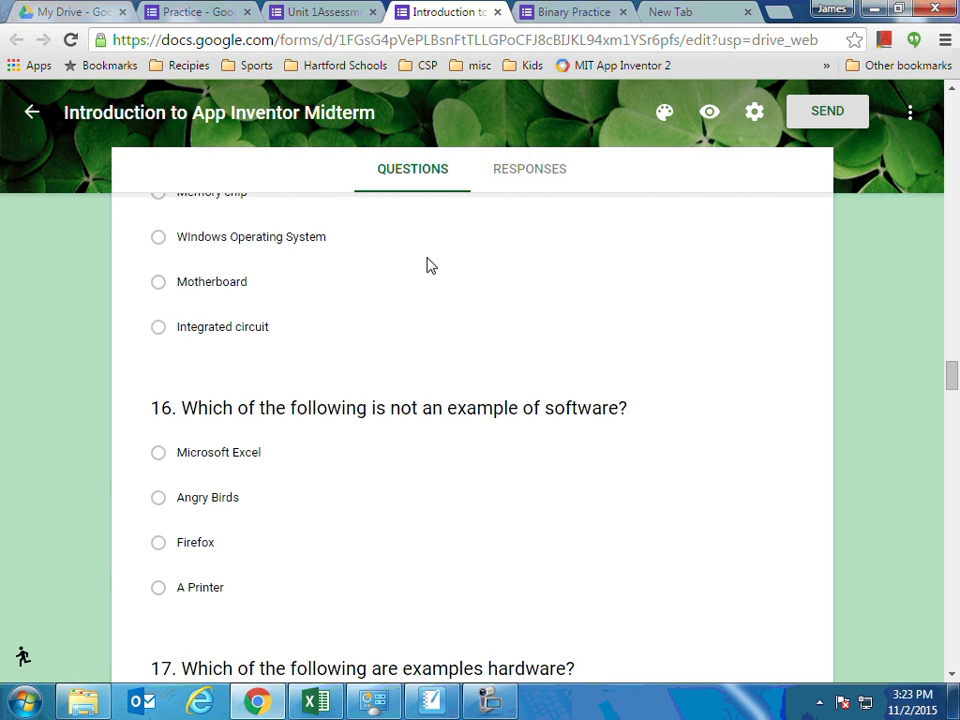
pyautogui.scroll(-12, 427, 265)
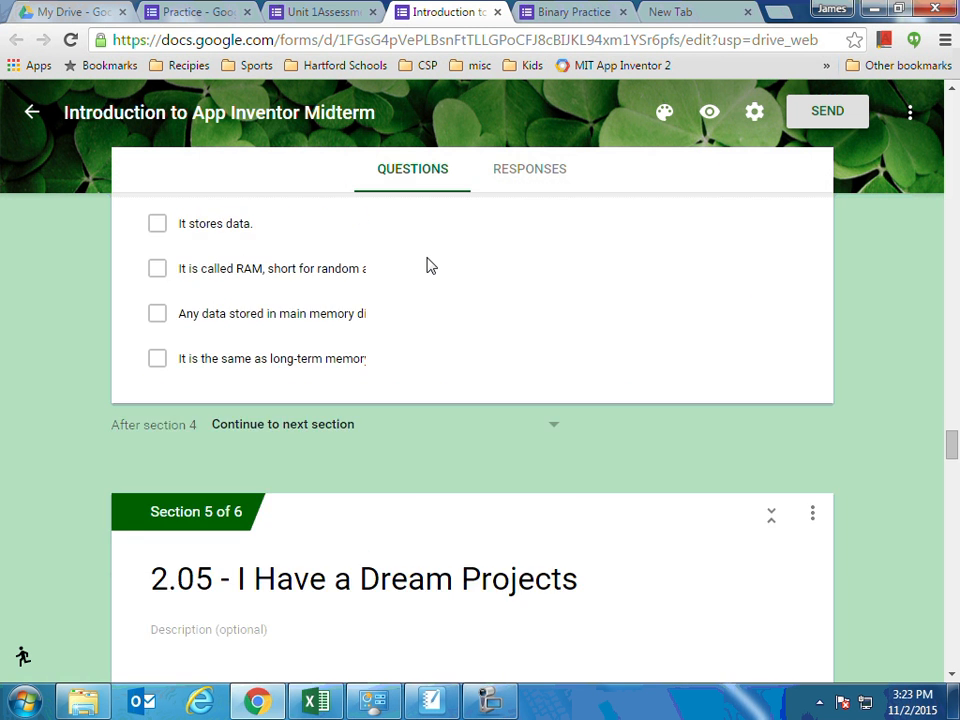
pyautogui.scroll(-8, 427, 265)
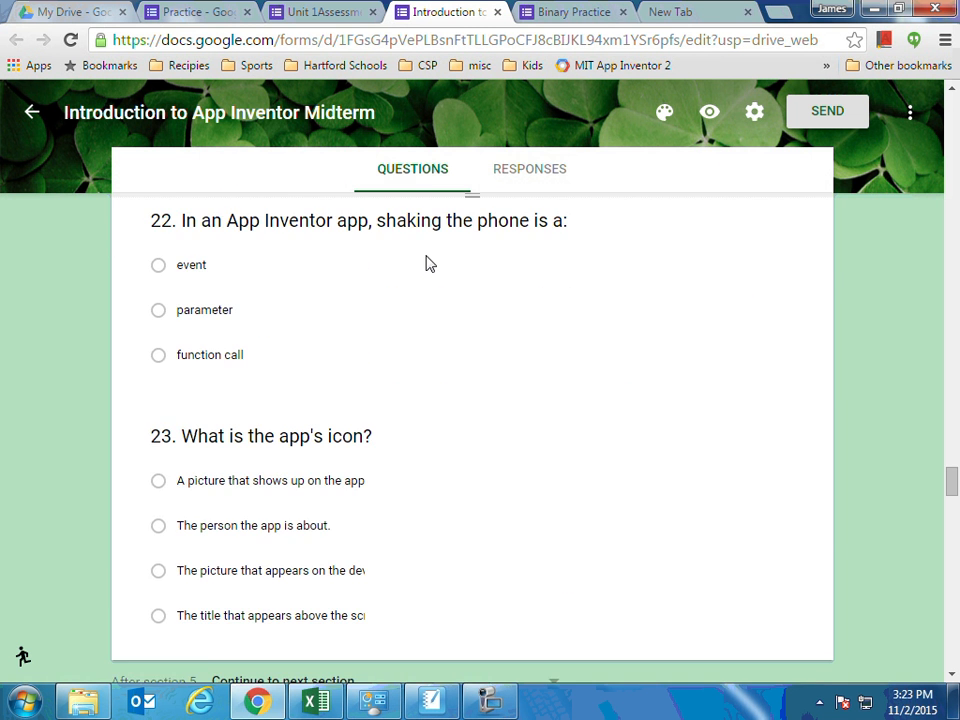
pyautogui.scroll(-8, 427, 263)
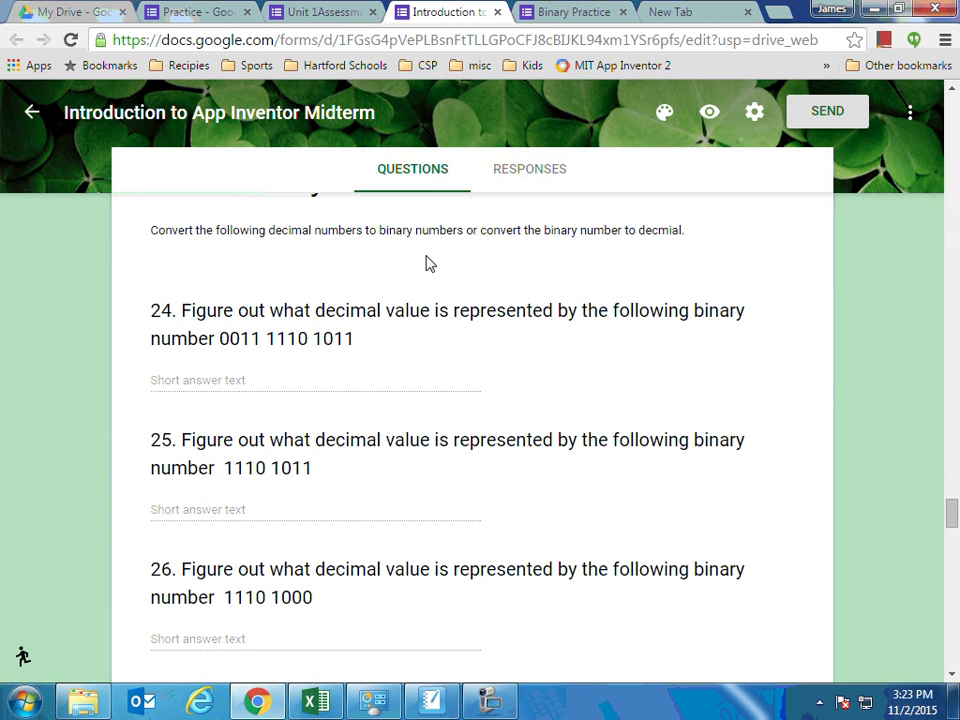
pyautogui.scroll(-10, 427, 263)
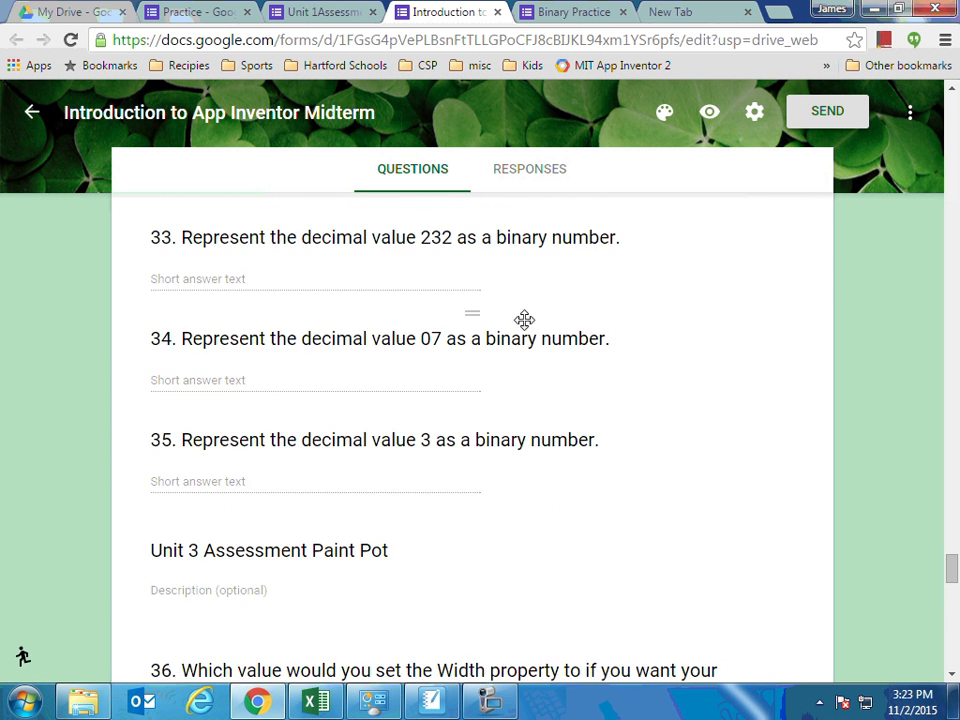
pyautogui.scroll(-3, 524, 319)
pyautogui.scroll(-3, 520, 489)
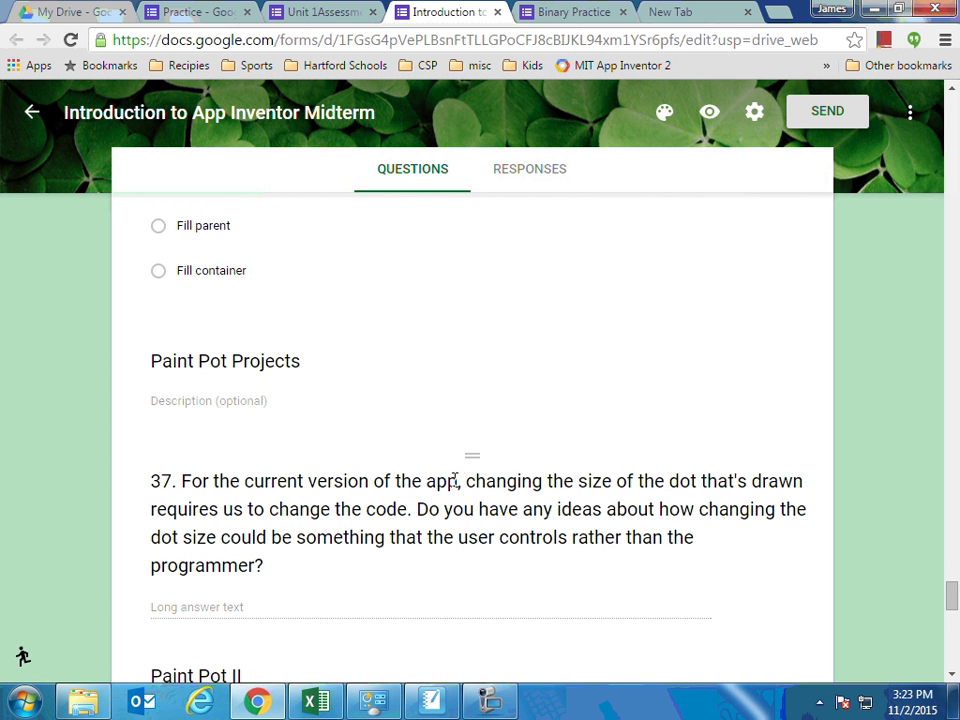
pyautogui.scroll(-1, 455, 481)
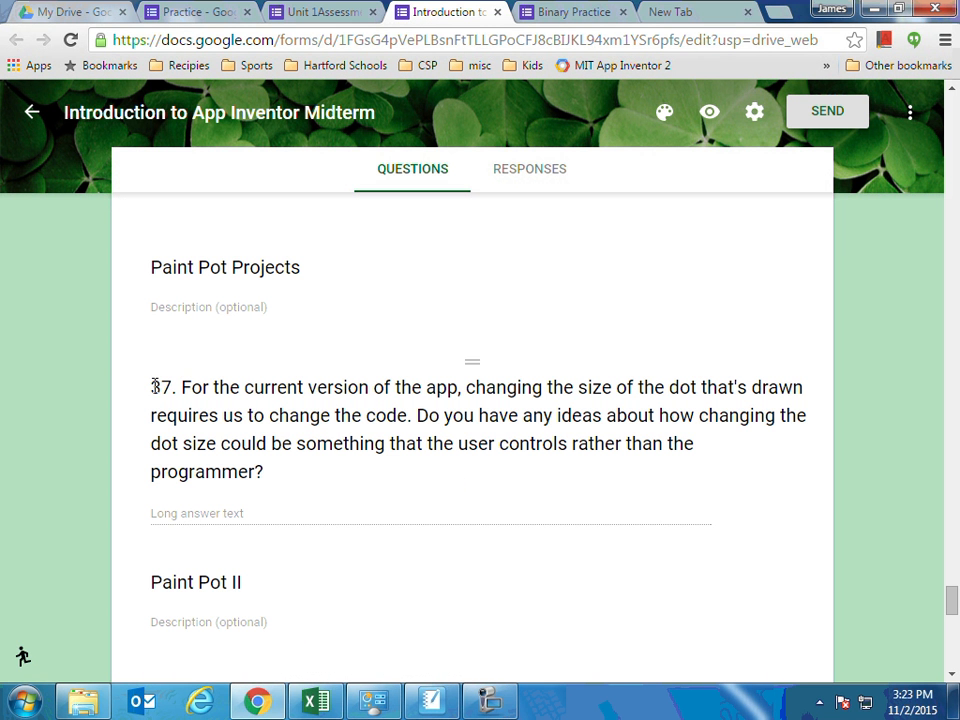
# - Copy the midterm's question 37 about letting the user control the dot size into the new Practice form question
pyautogui.click(183, 386)
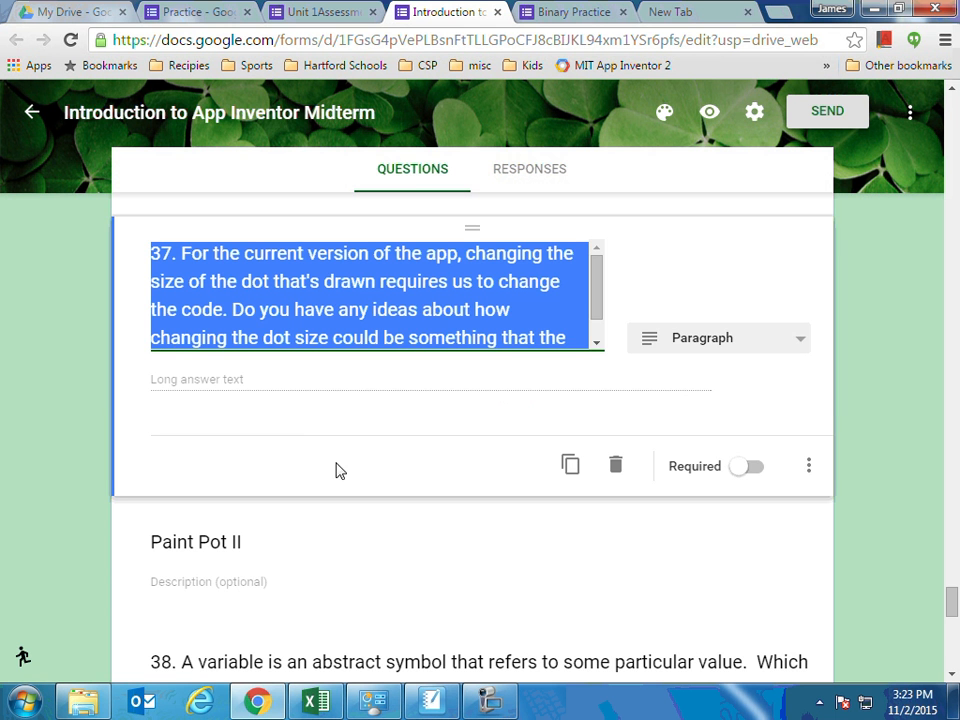
pyautogui.rightClick(381, 281)
pyautogui.click(414, 372)
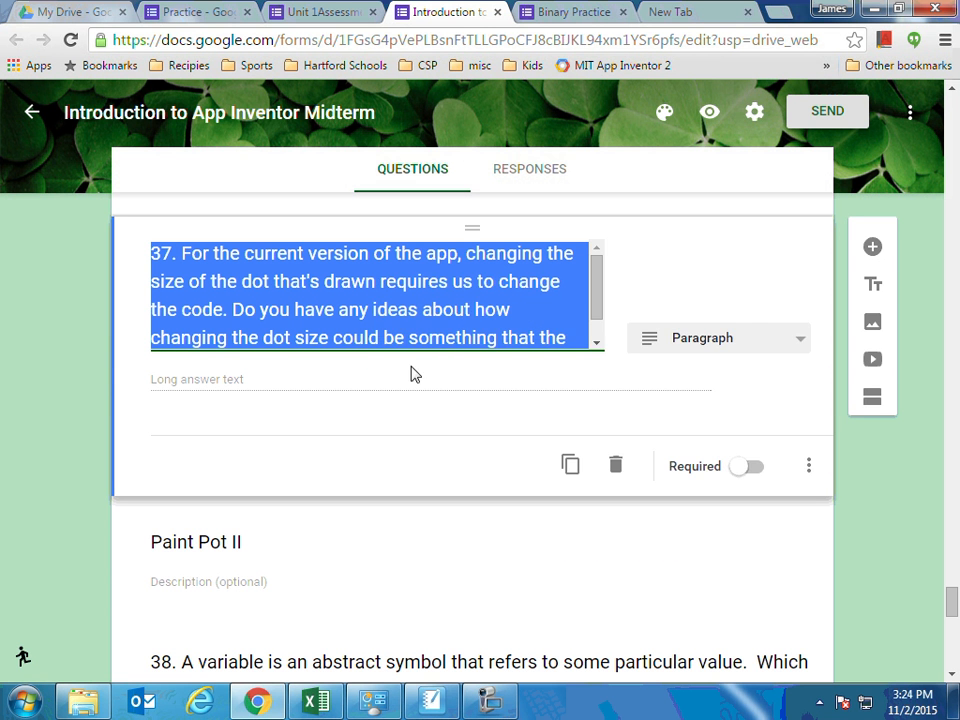
pyautogui.click(189, 14)
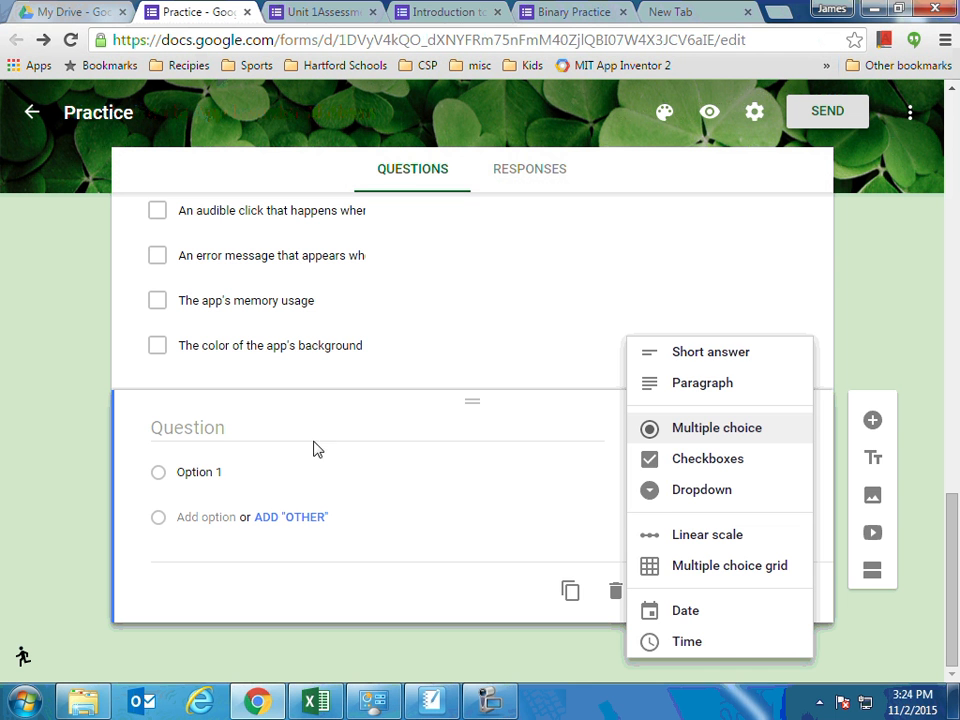
pyautogui.click(238, 427)
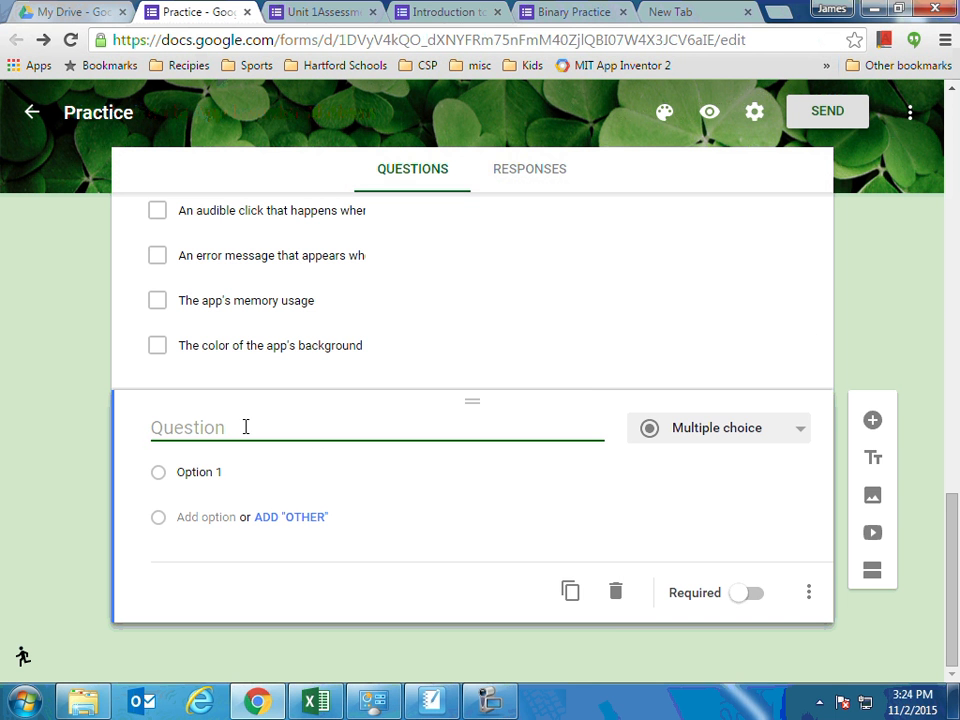
pyautogui.hotkey('ctrl', 'v')
# - Renumber the pasted dot-size question in the Practice form as question 4
pyautogui.scroll(5, 249, 480)
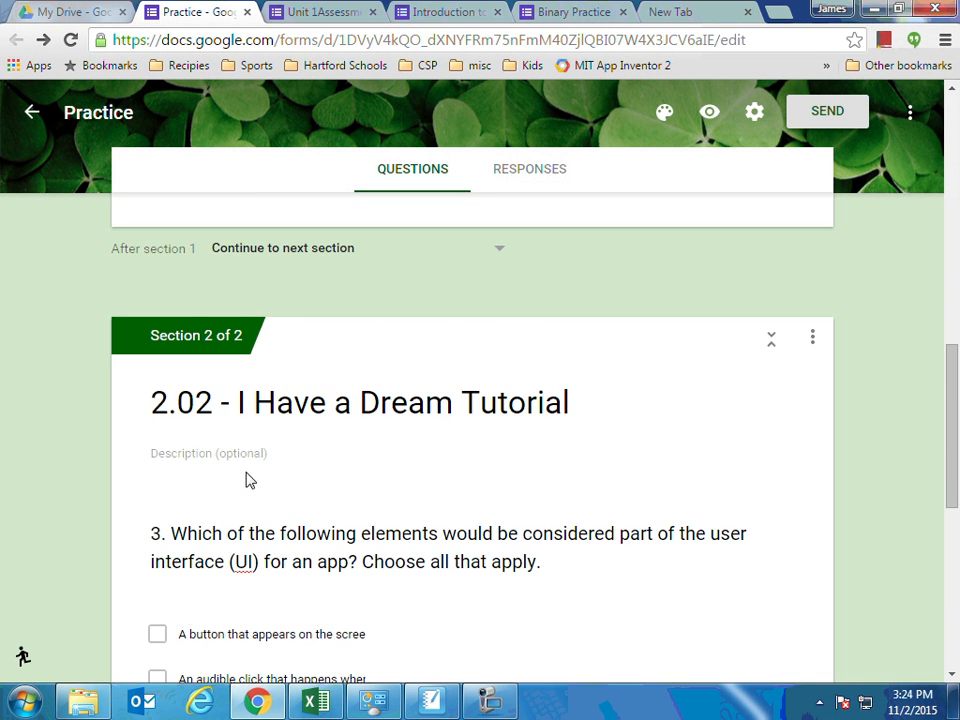
pyautogui.scroll(-4, 249, 480)
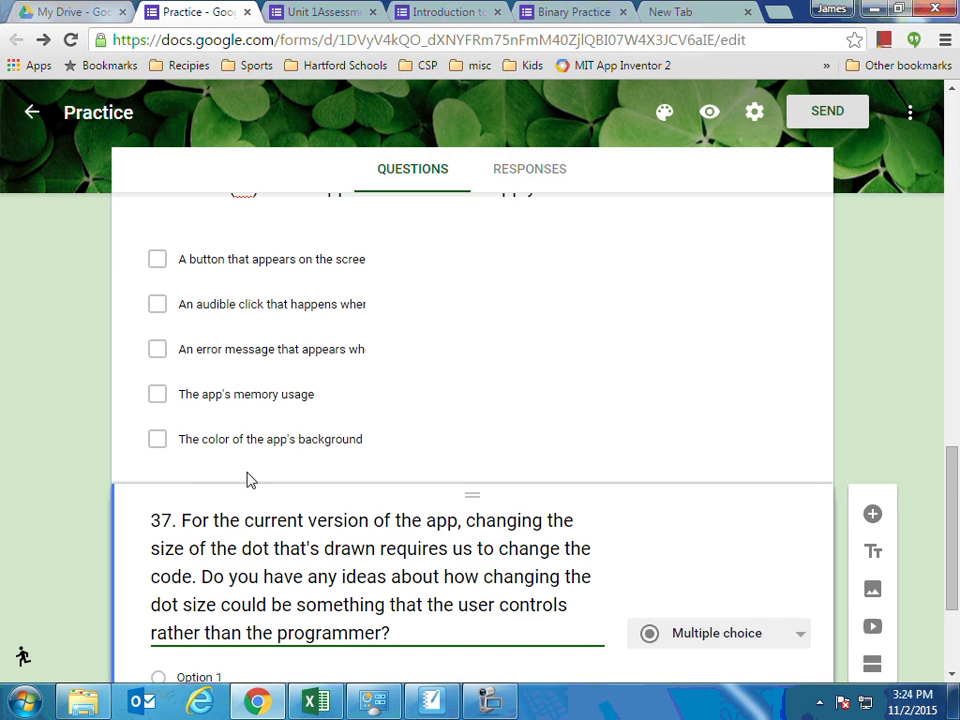
pyautogui.doubleClick(165, 520)
pyautogui.write('4')
pyautogui.scroll(-2, 162, 540)
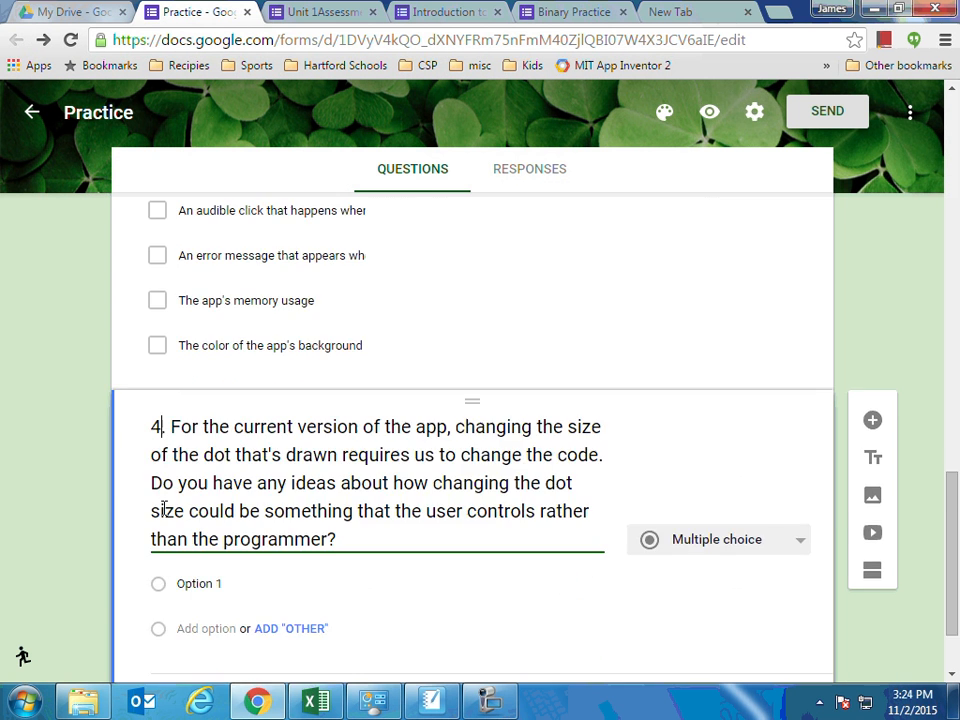
# - Set the dot-size question 4 to the Paragraph type and make it required
pyautogui.click(795, 437)
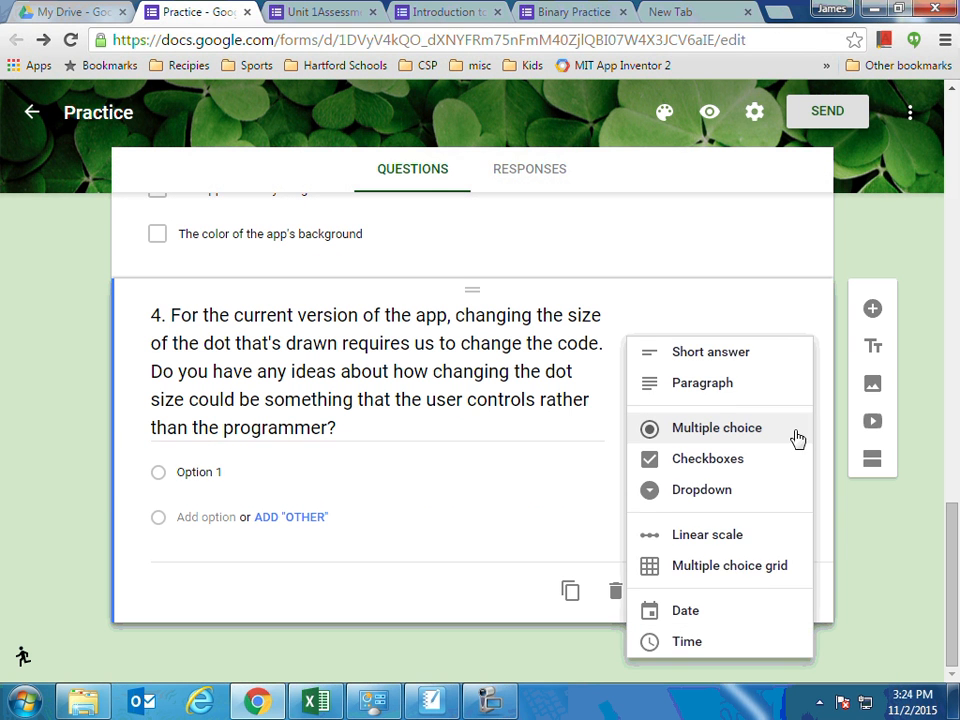
pyautogui.click(701, 386)
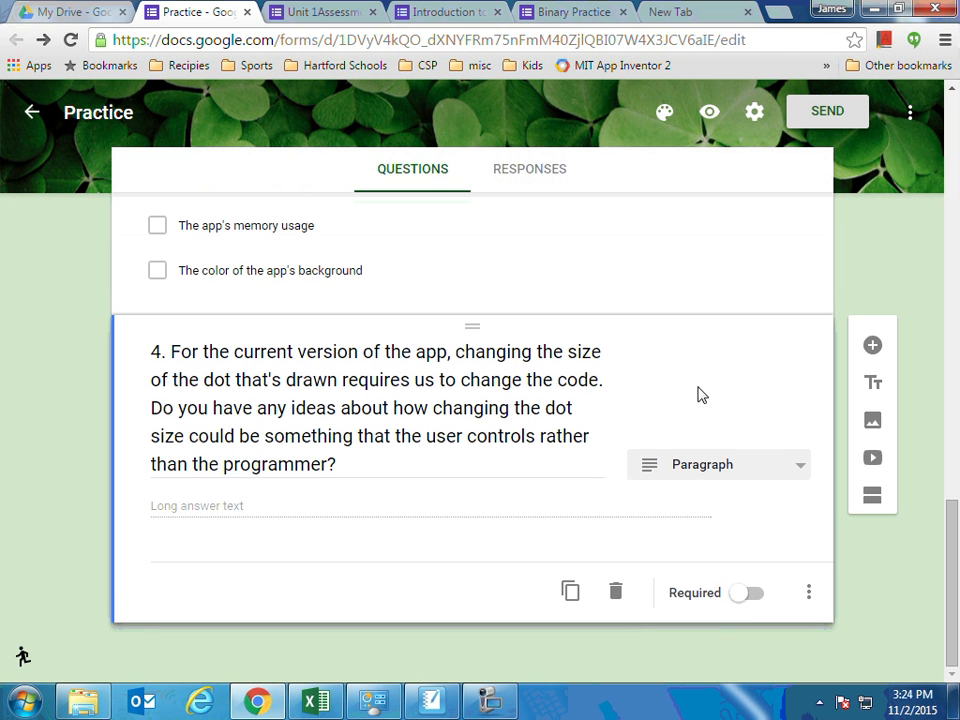
pyautogui.click(752, 596)
# - Make questions 3, 2 and 1 of the Practice form required
pyautogui.scroll(5, 752, 598)
pyautogui.scroll(-4, 752, 595)
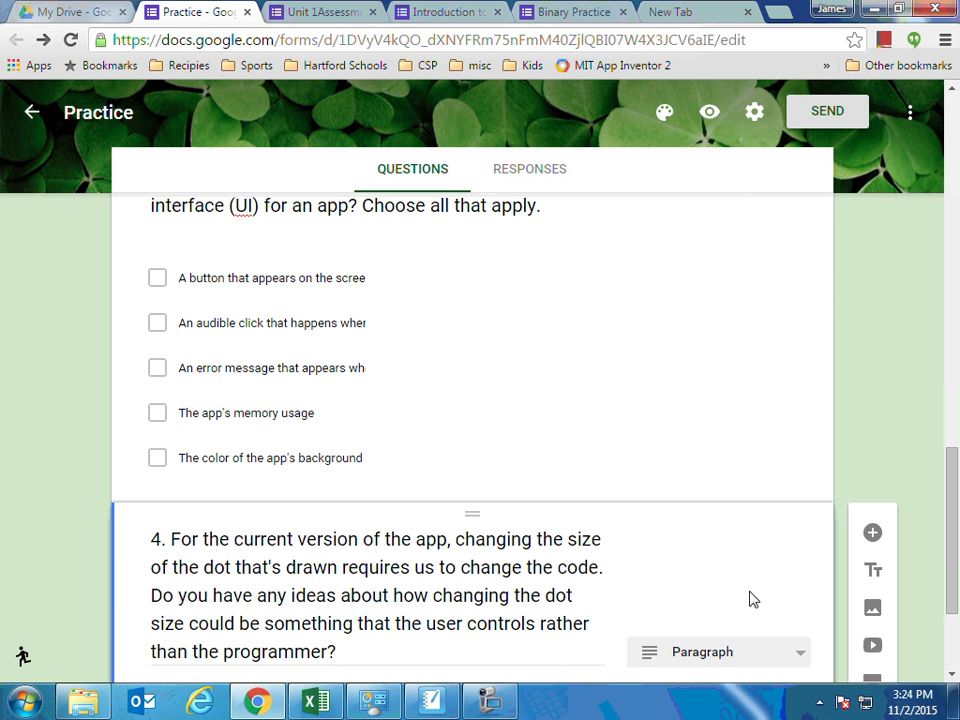
pyautogui.click(661, 479)
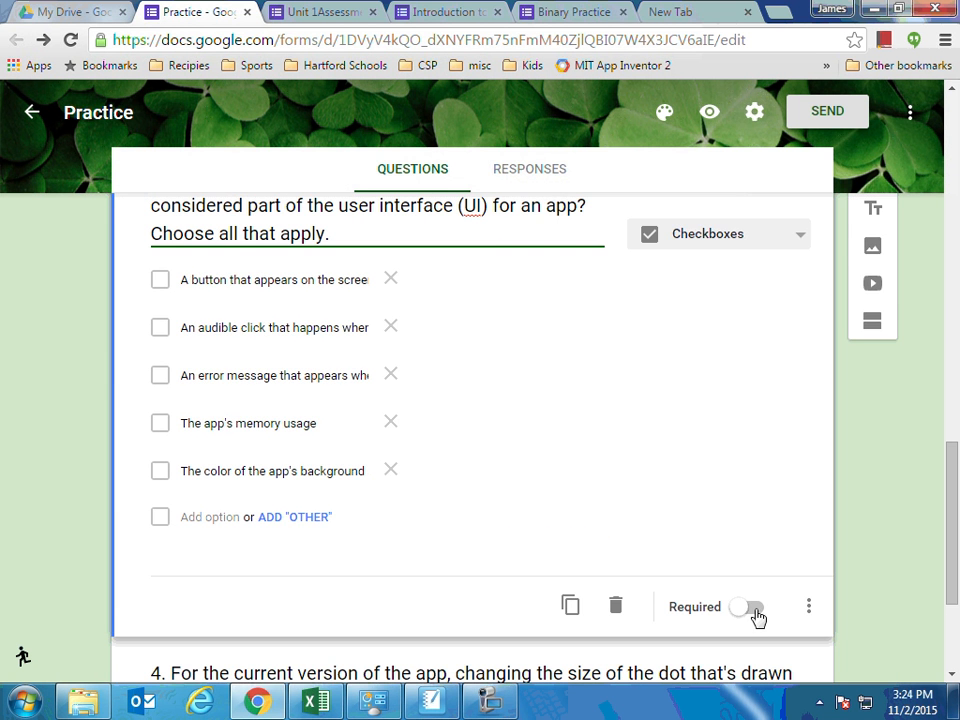
pyautogui.scroll(3, 751, 604)
pyautogui.scroll(2, 746, 603)
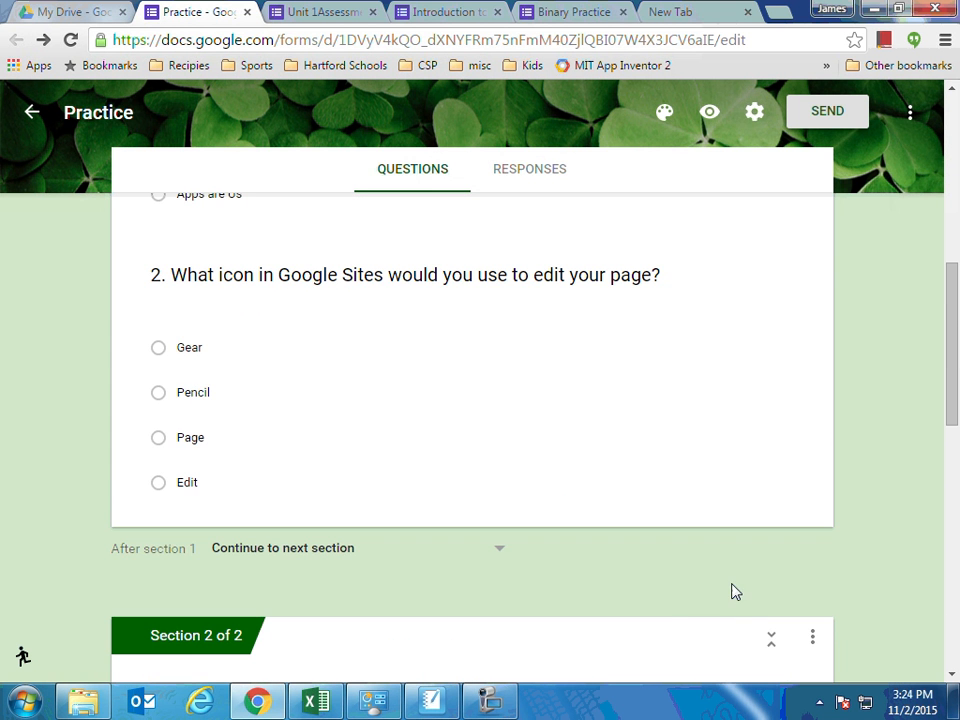
pyautogui.click(762, 500)
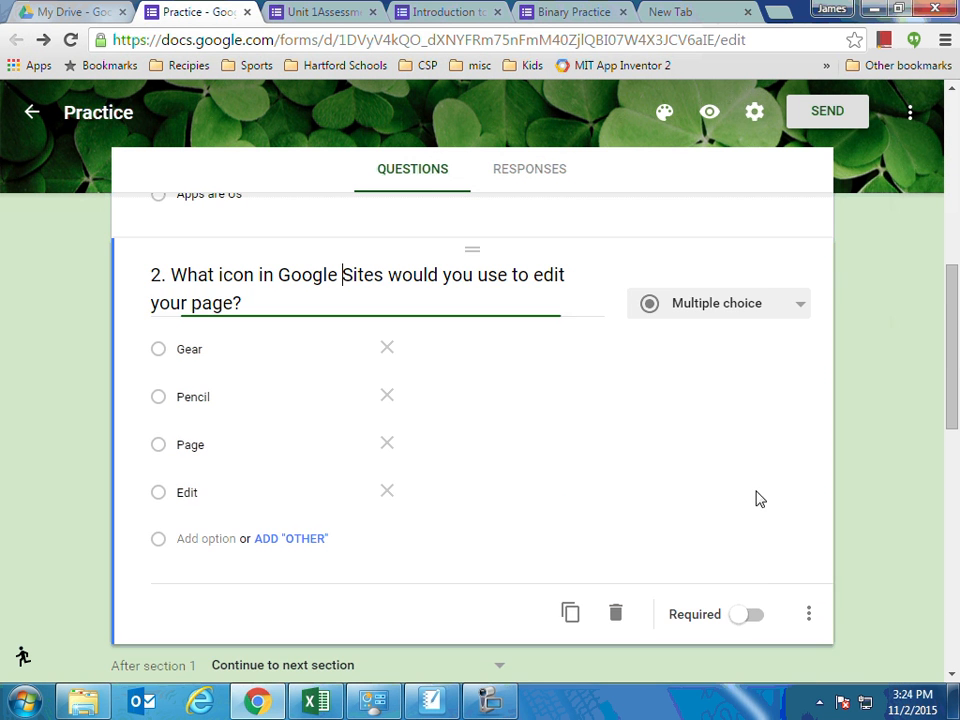
pyautogui.click(748, 614)
pyautogui.scroll(3, 745, 610)
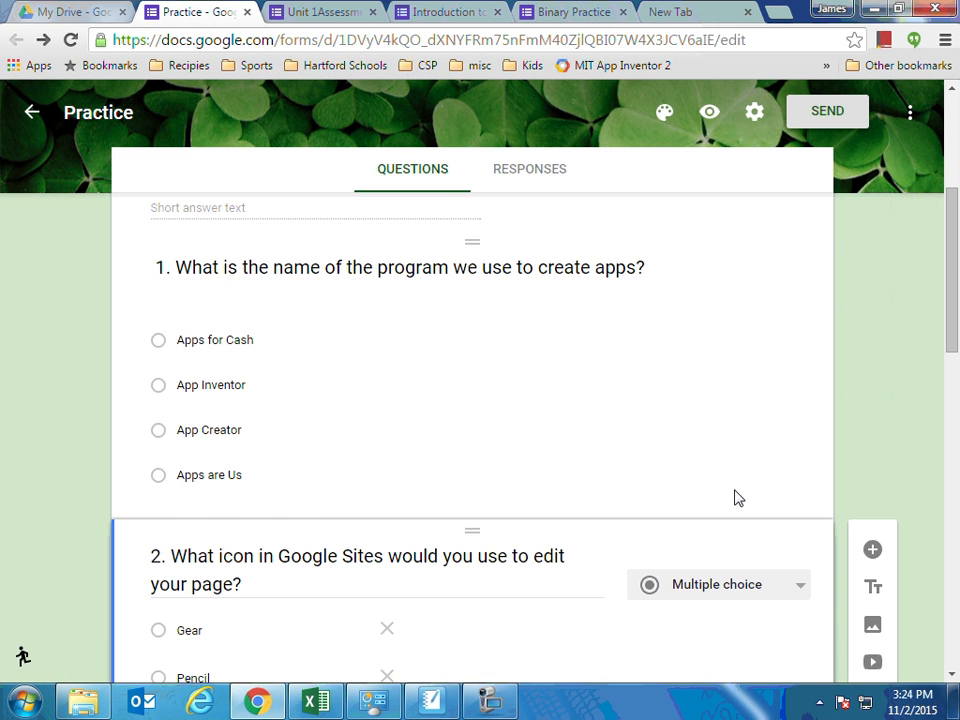
pyautogui.click(737, 497)
pyautogui.click(758, 610)
# - Add a new question after question 3 and move it below question 4
pyautogui.scroll(-4, 757, 600)
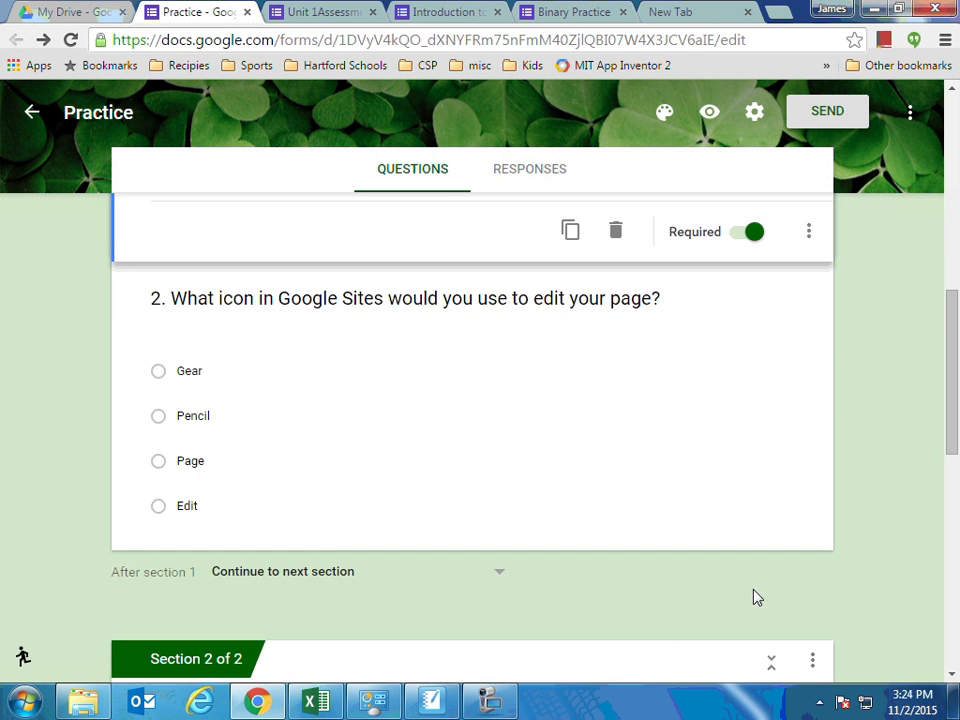
pyautogui.scroll(-8, 757, 597)
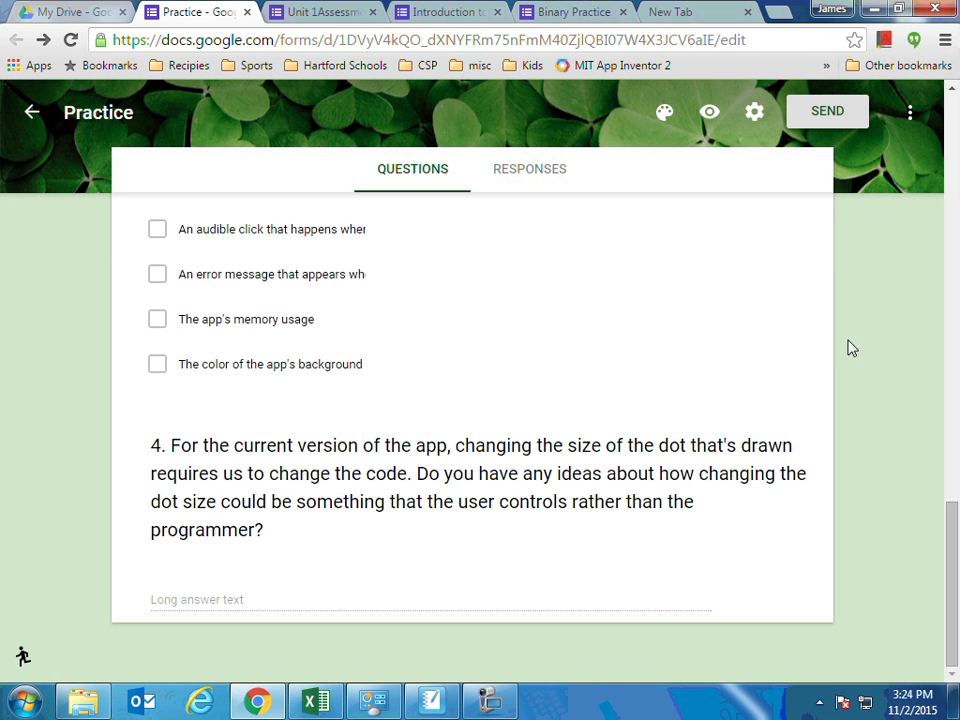
pyautogui.click(748, 388)
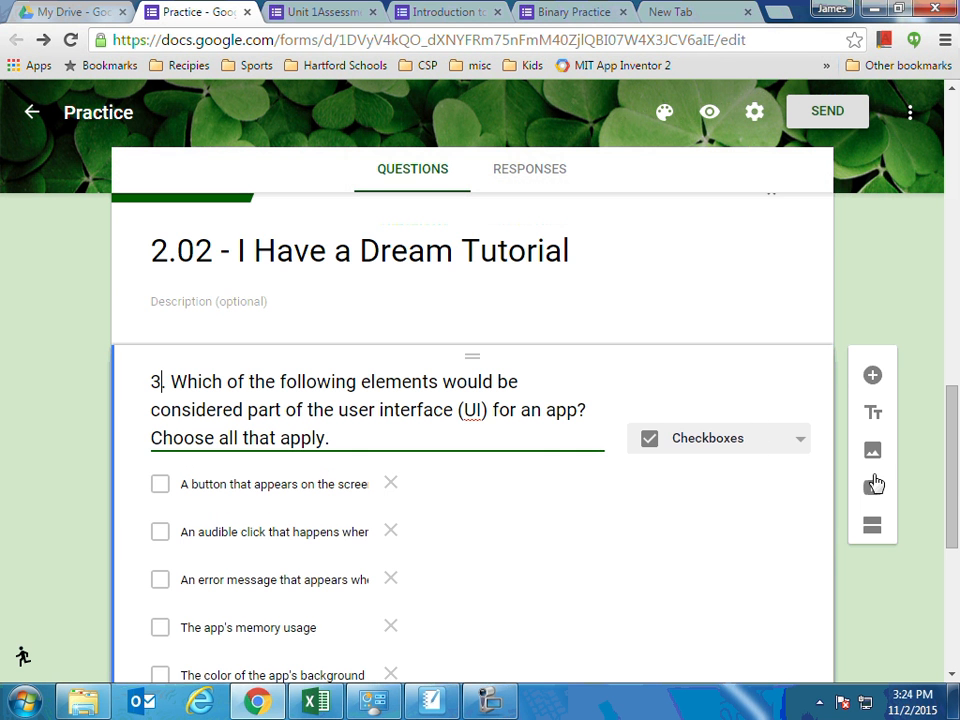
pyautogui.click(872, 375)
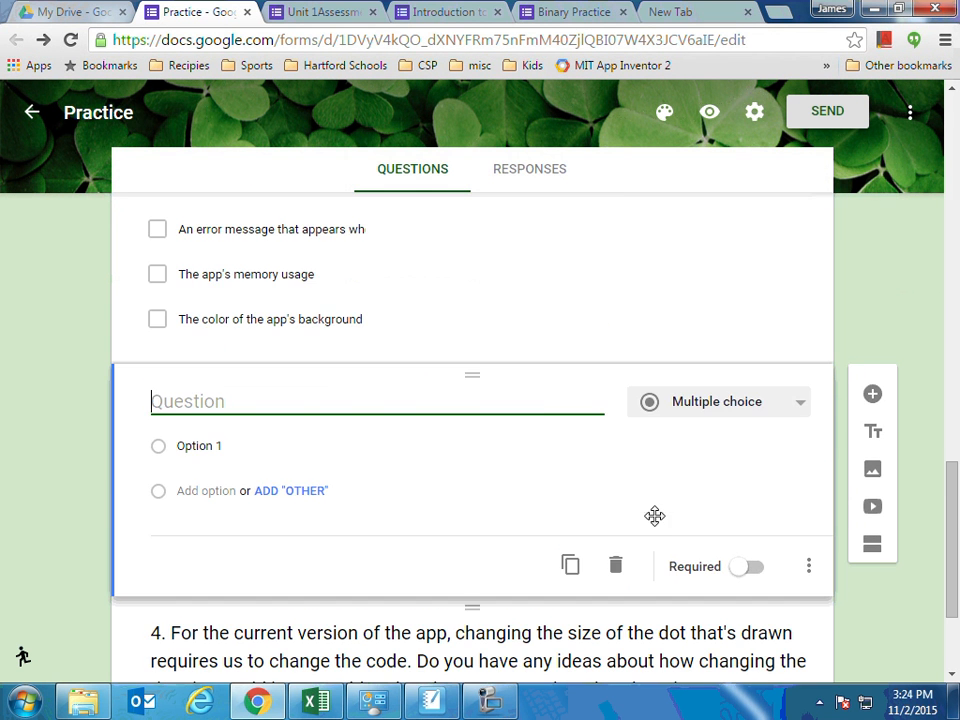
pyautogui.moveTo(472, 378); pyautogui.dragTo(477, 569)
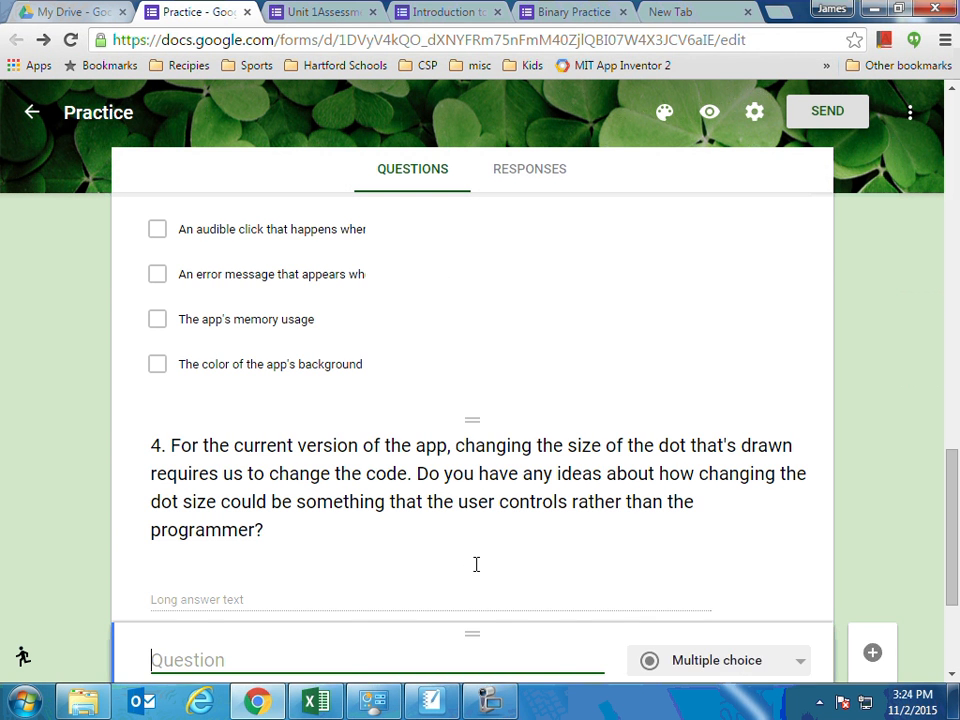
# - Copy the text of question A, 1011001, from the Binary Practice form
pyautogui.click(327, 11)
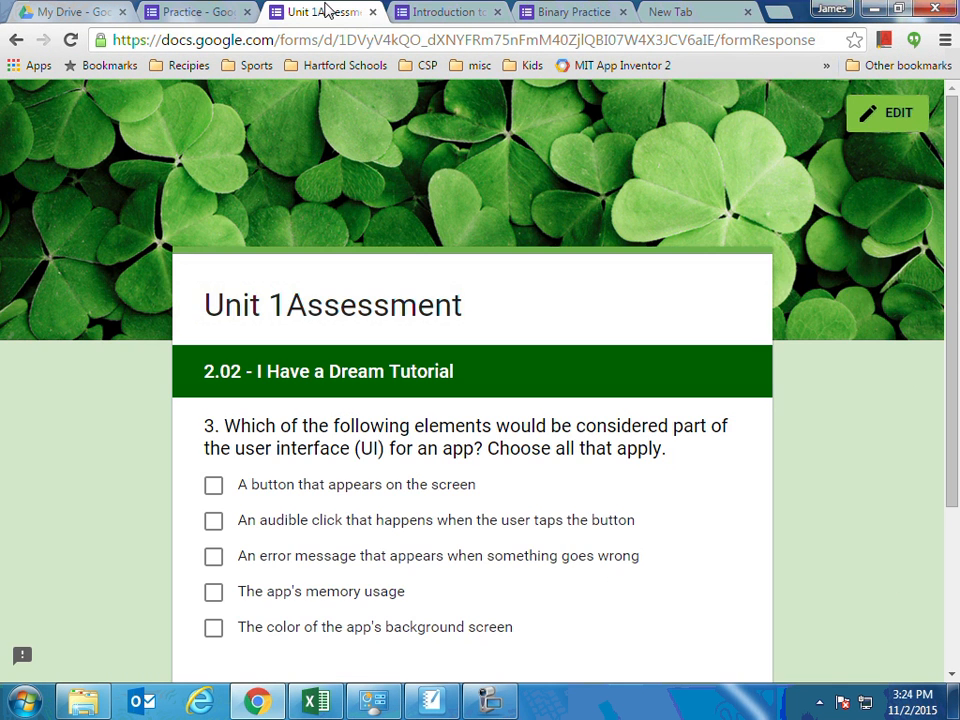
pyautogui.click(446, 13)
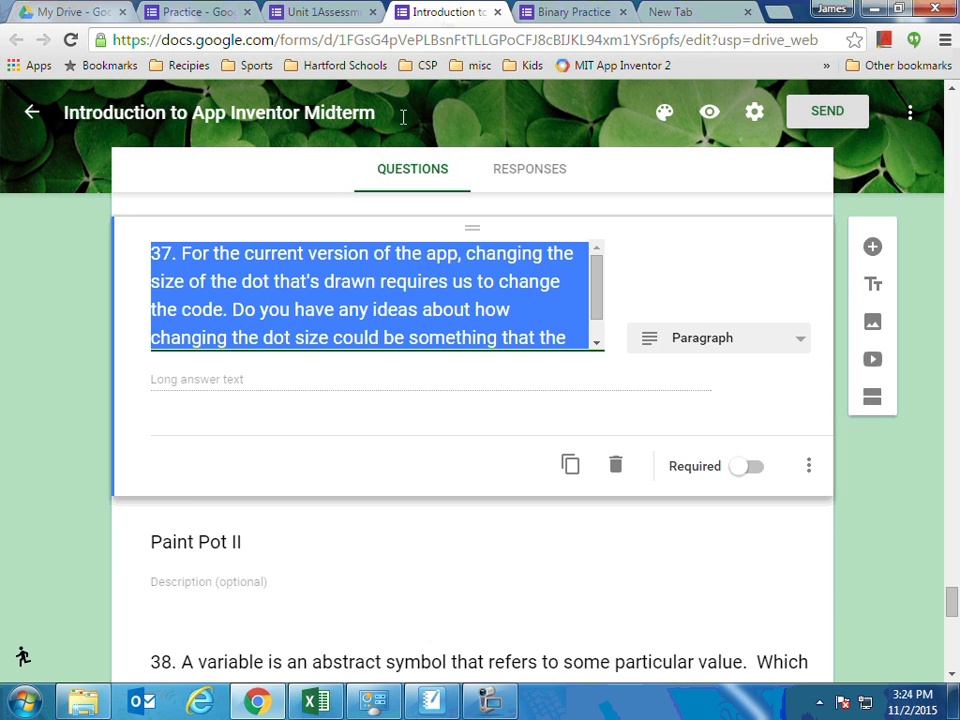
pyautogui.click(550, 24)
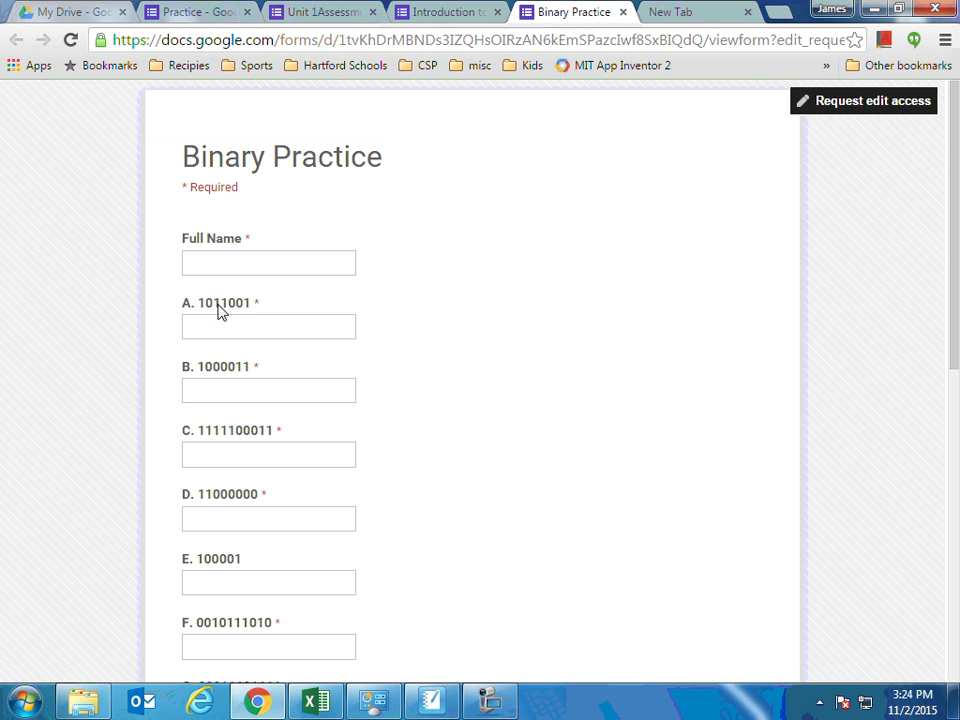
pyautogui.click(255, 306)
pyautogui.moveTo(268, 304); pyautogui.dragTo(175, 303)
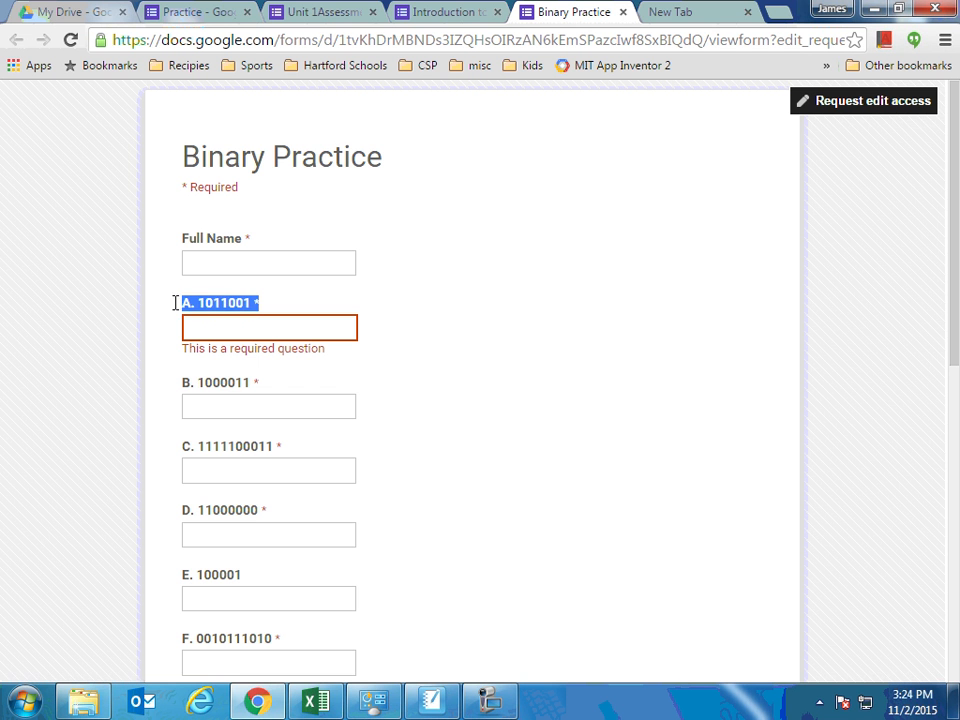
pyautogui.rightClick(207, 311)
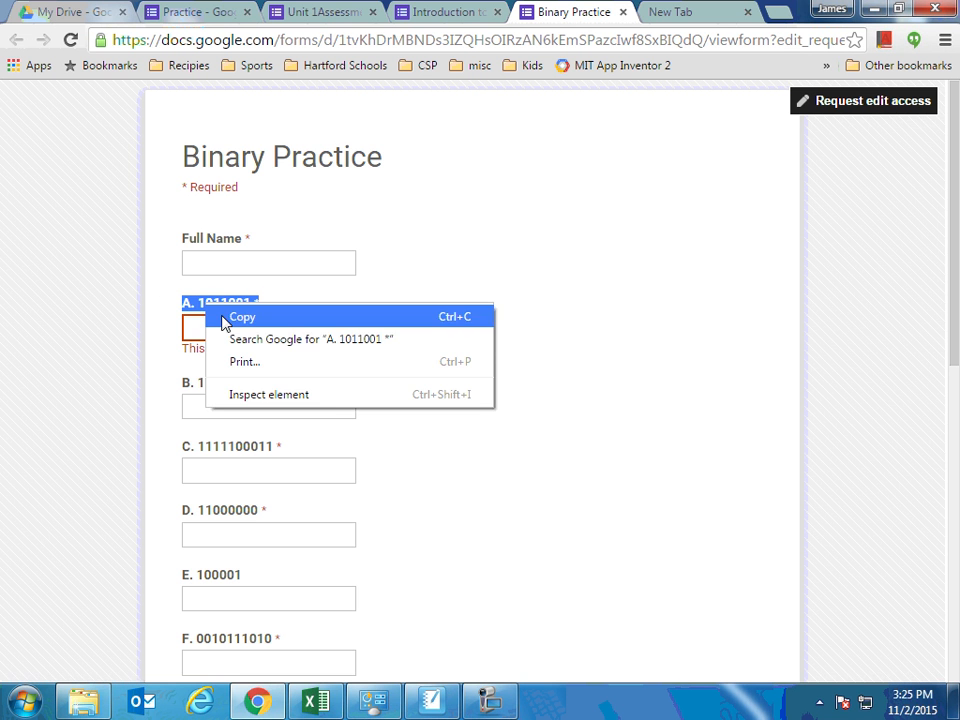
pyautogui.click(223, 319)
# - Paste the copied binary question as the title of the new question in the Practice form
pyautogui.click(315, 12)
pyautogui.scroll(-3, 289, 409)
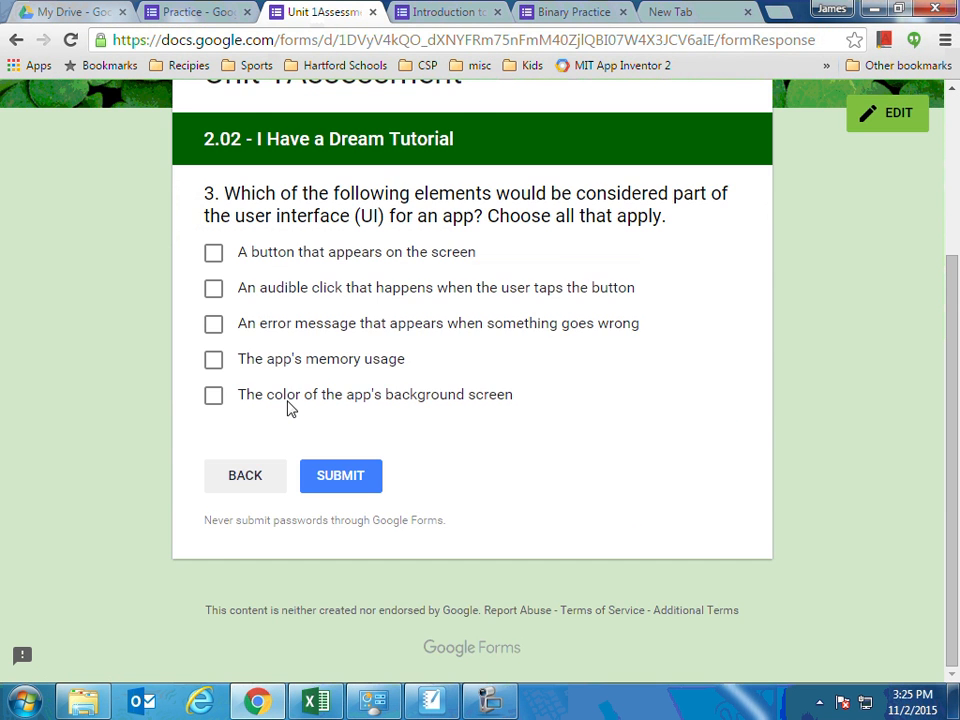
pyautogui.scroll(3, 289, 409)
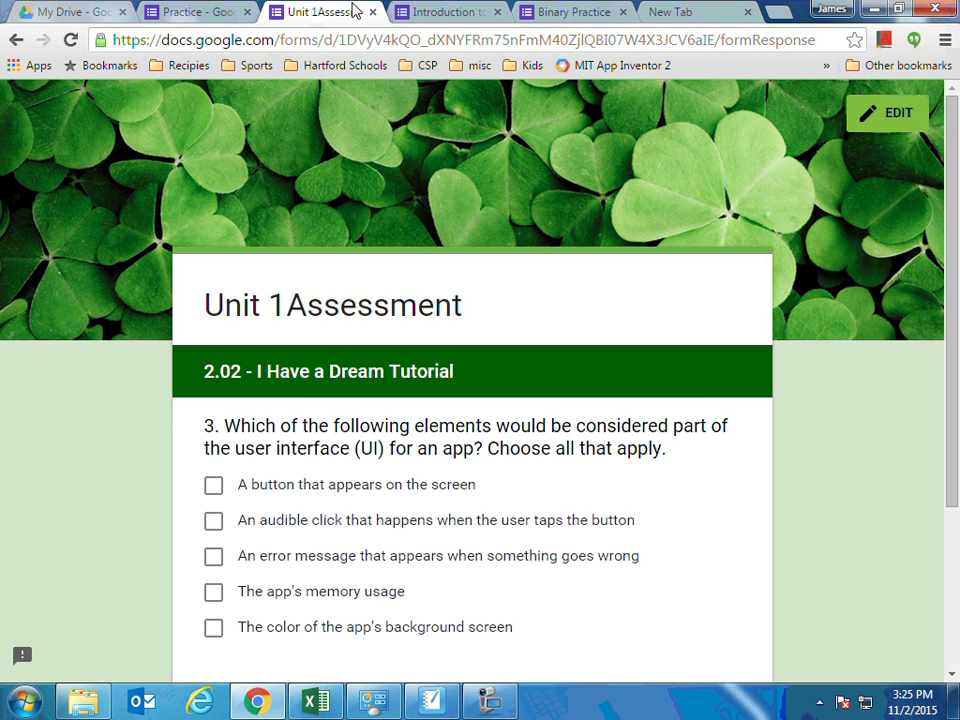
pyautogui.click(199, 13)
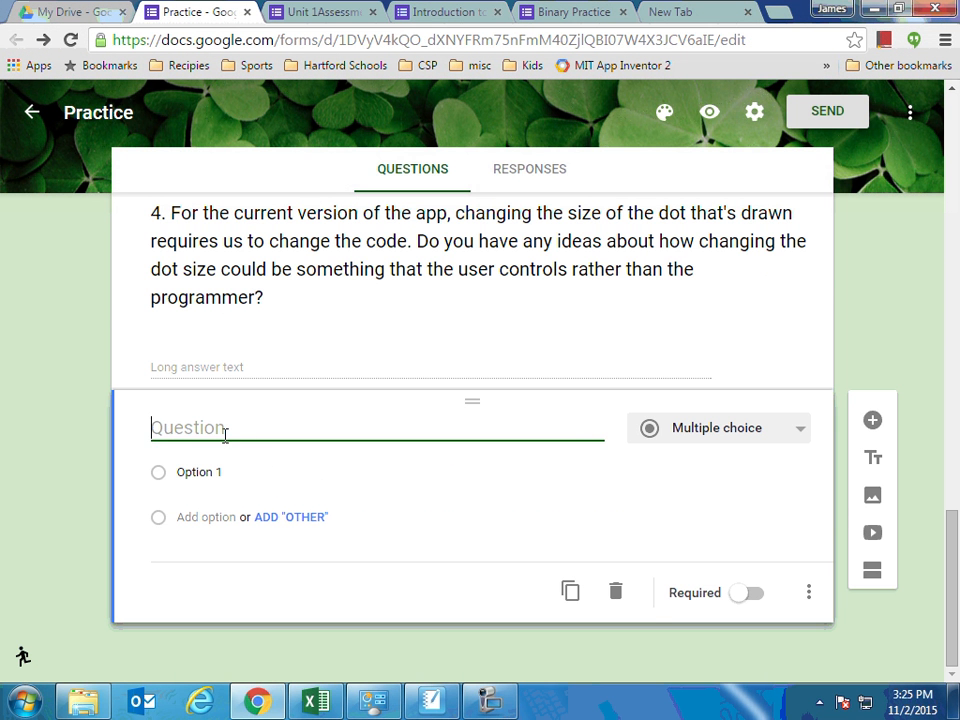
pyautogui.hotkey('ctrl', 'v')
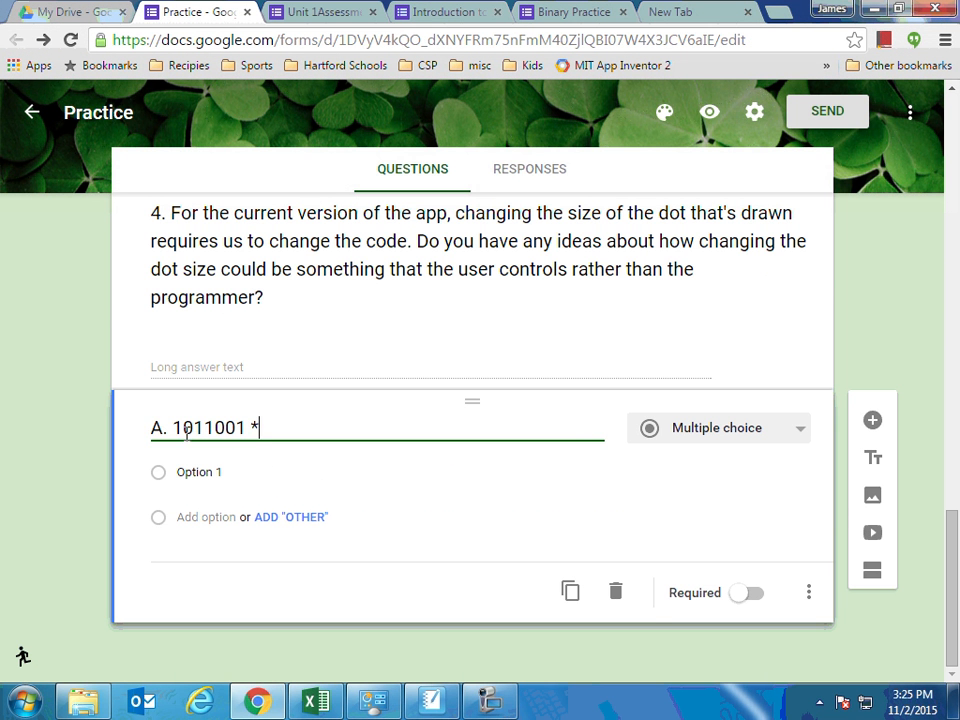
# - Renumber the pasted 1011001 question as 5 and set its type to Short answer
pyautogui.moveTo(160, 428); pyautogui.dragTo(152, 428)
pyautogui.write('5')
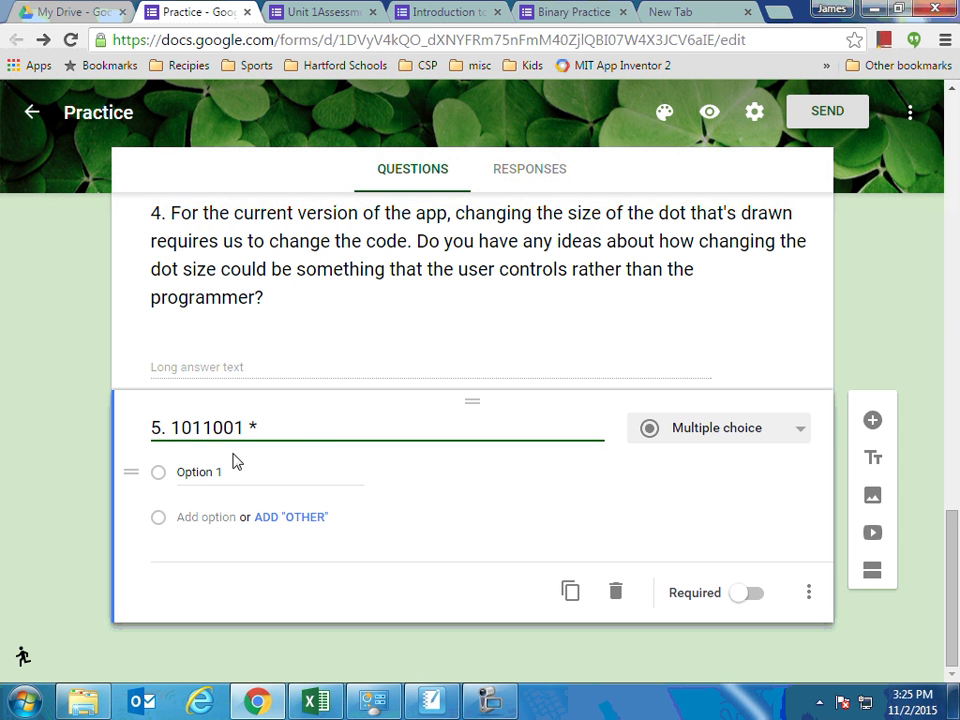
pyautogui.click(797, 433)
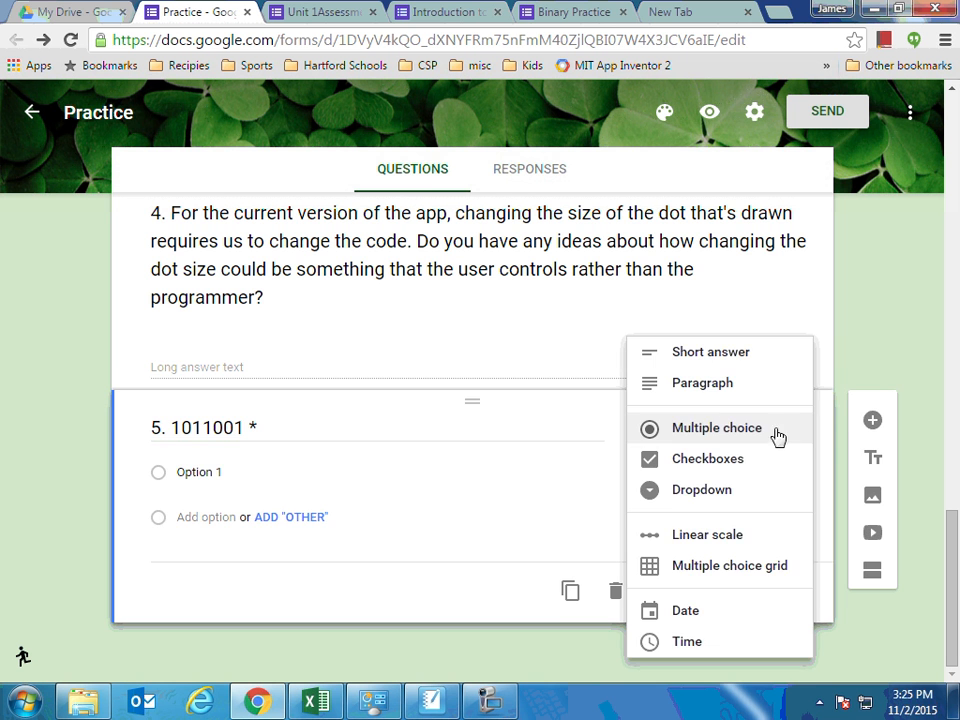
pyautogui.click(682, 351)
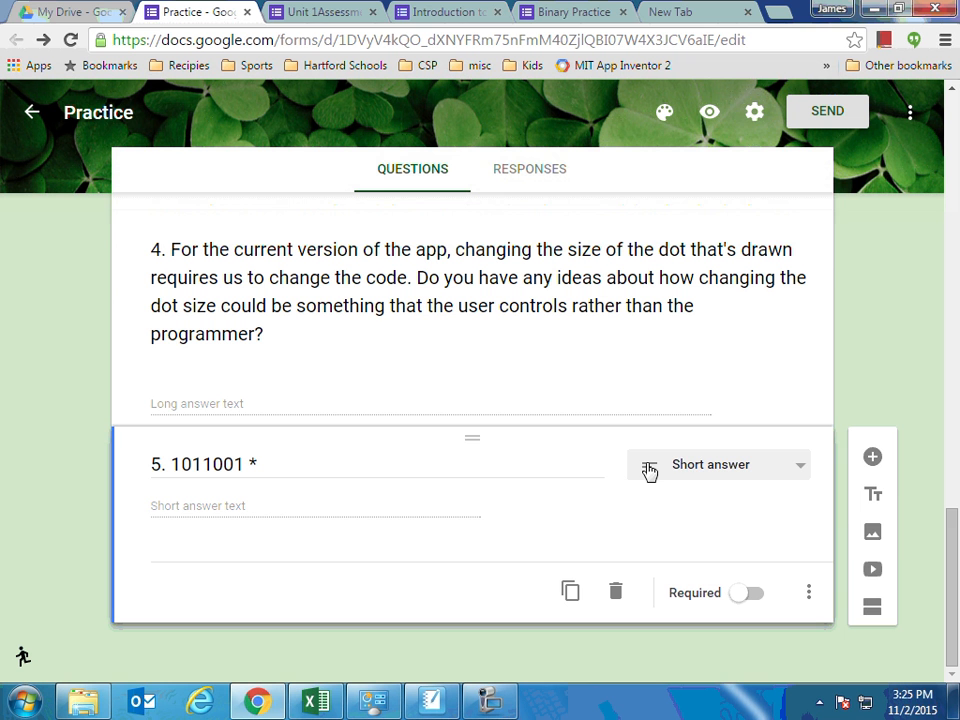
# - Add a new section below question 5 and try to move question 5 into it
pyautogui.click(872, 607)
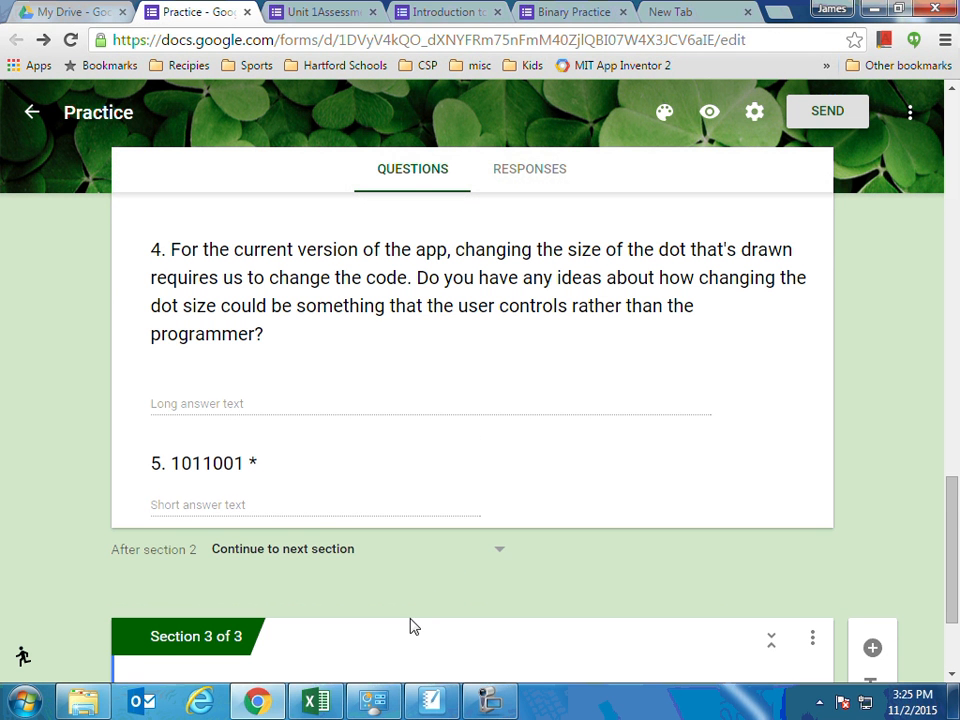
pyautogui.click(345, 444)
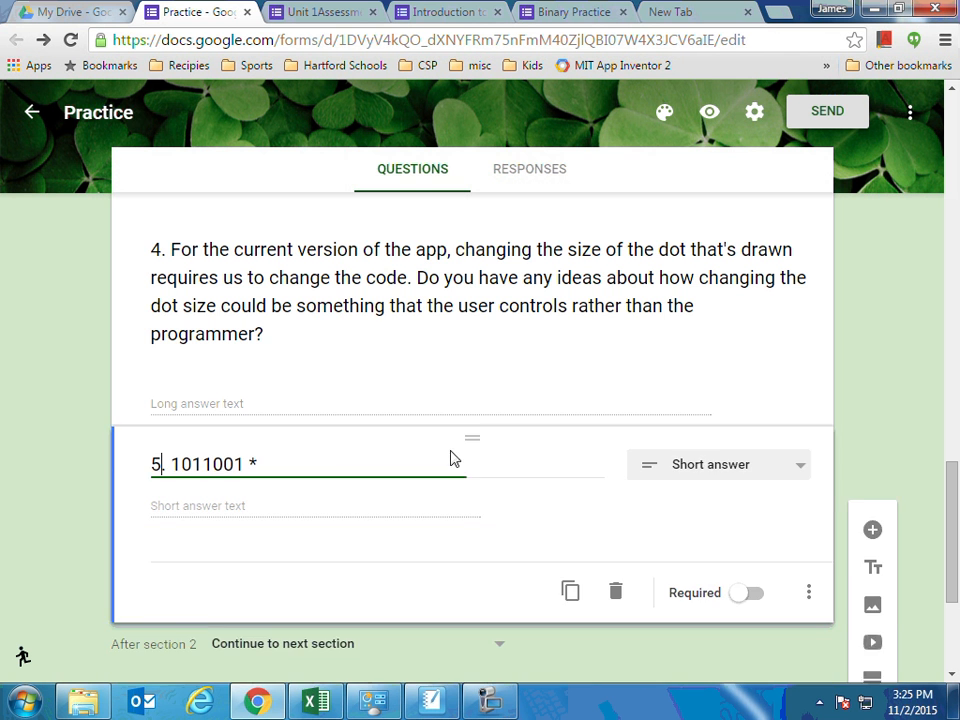
pyautogui.moveTo(474, 437); pyautogui.dragTo(484, 542)
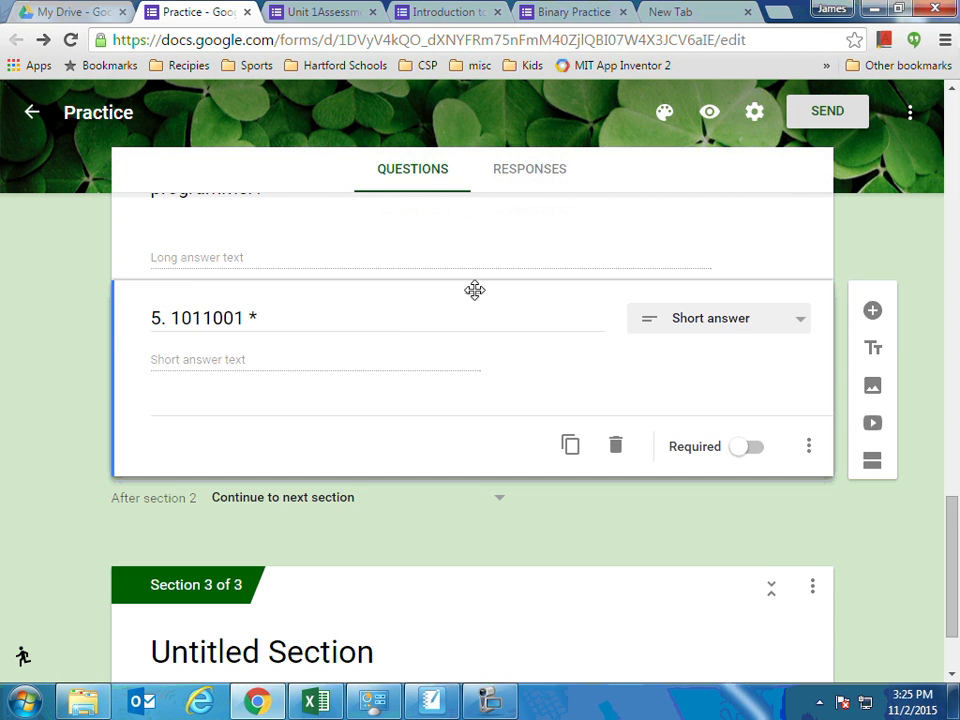
pyautogui.moveTo(474, 289); pyautogui.dragTo(489, 506)
pyautogui.moveTo(474, 459); pyautogui.dragTo(467, 585)
pyautogui.scroll(-2, 456, 561)
pyautogui.scroll(2, 456, 561)
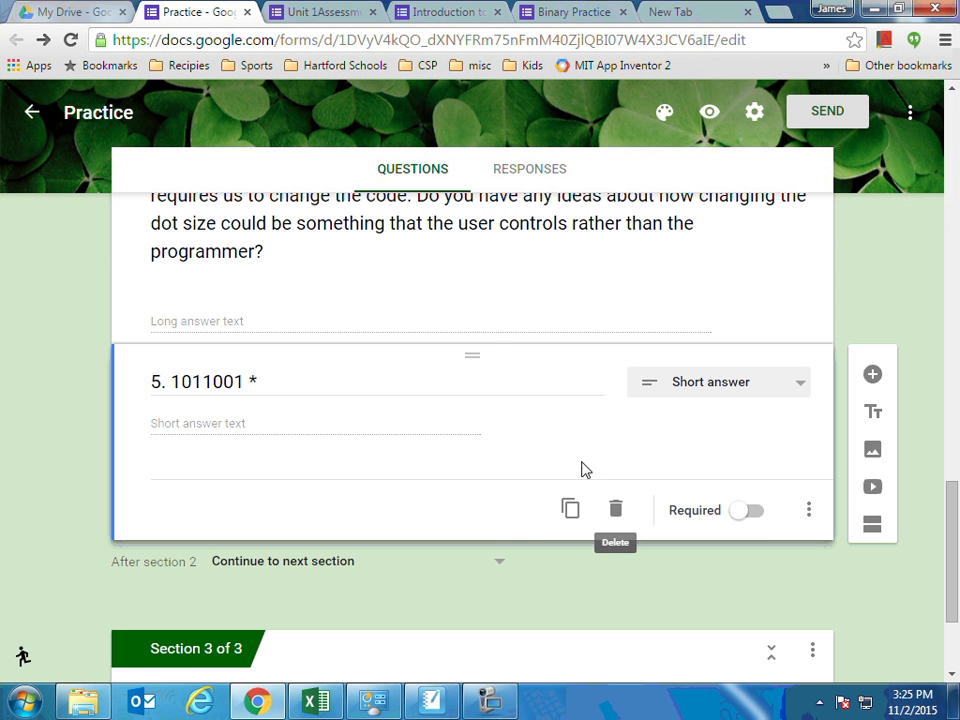
pyautogui.rightClick(474, 359)
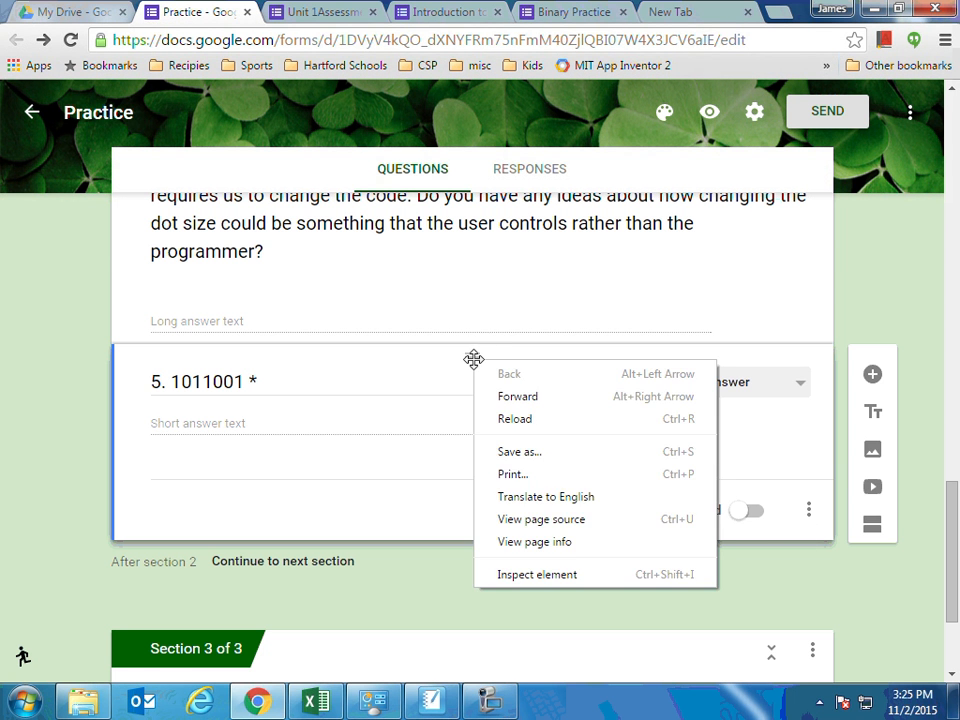
pyautogui.moveTo(474, 359); pyautogui.dragTo(483, 572)
pyautogui.scroll(-2, 483, 572)
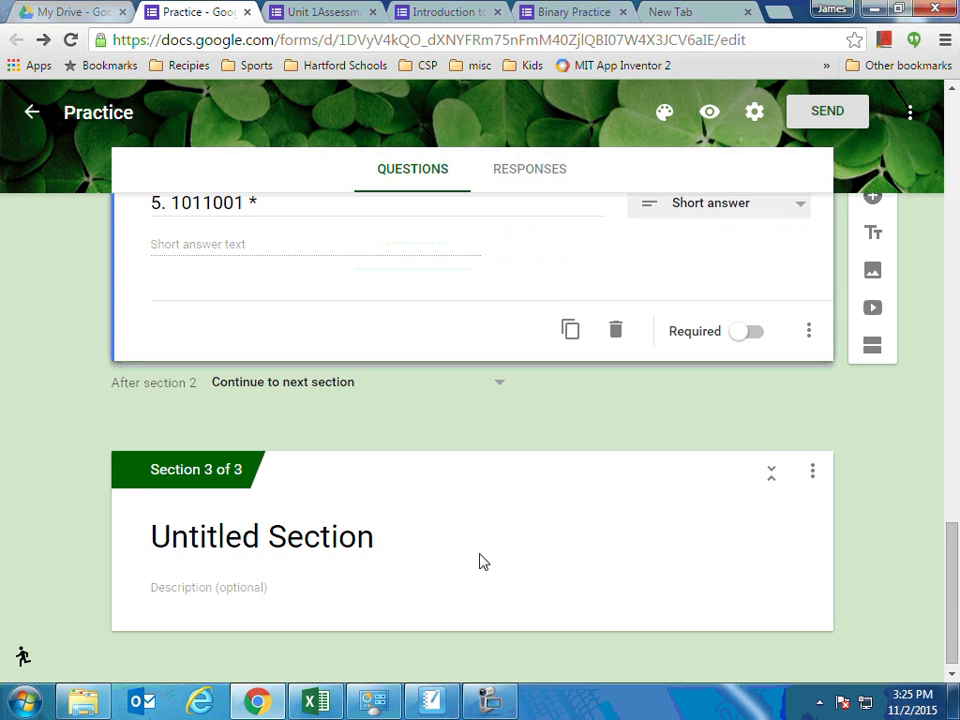
# - Delete the untitled third section from the Practice form
pyautogui.click(491, 480)
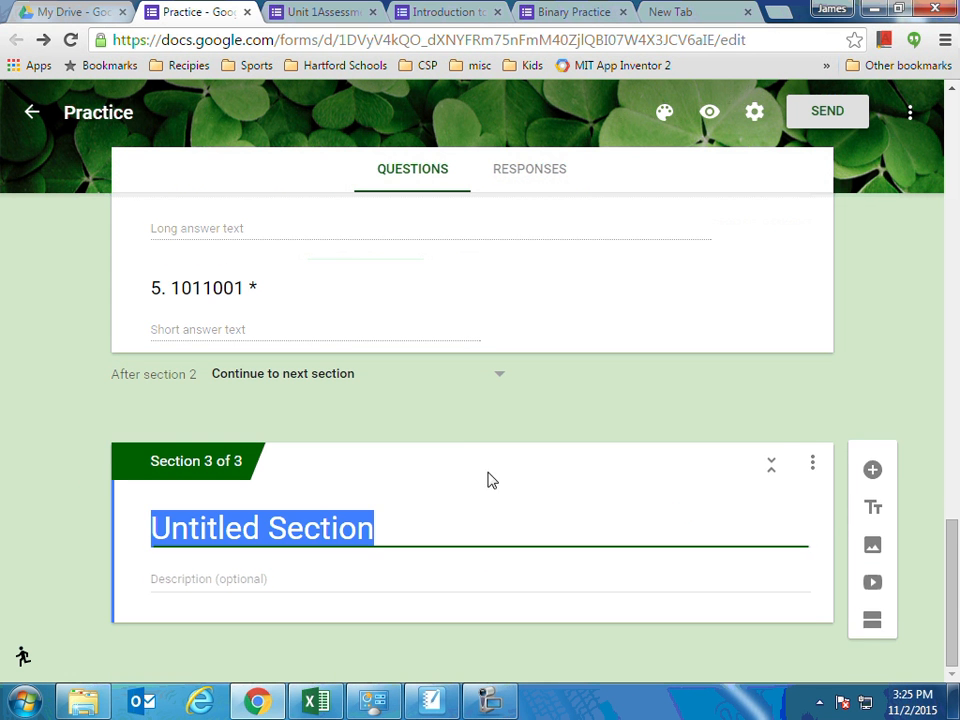
pyautogui.click(772, 465)
pyautogui.click(771, 499)
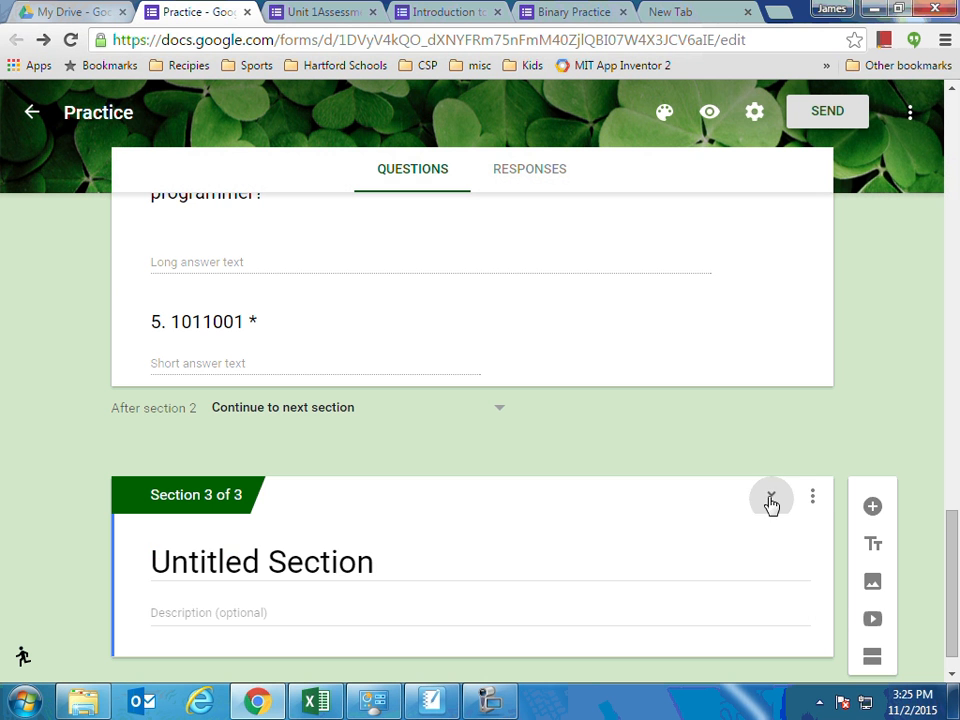
pyautogui.click(812, 498)
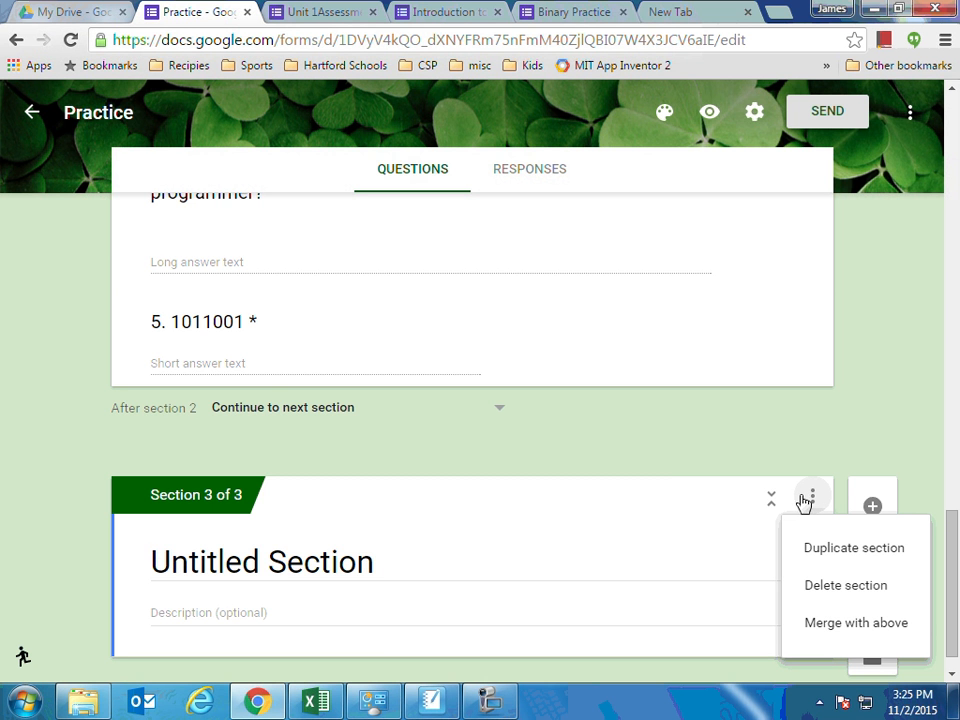
pyautogui.click(836, 592)
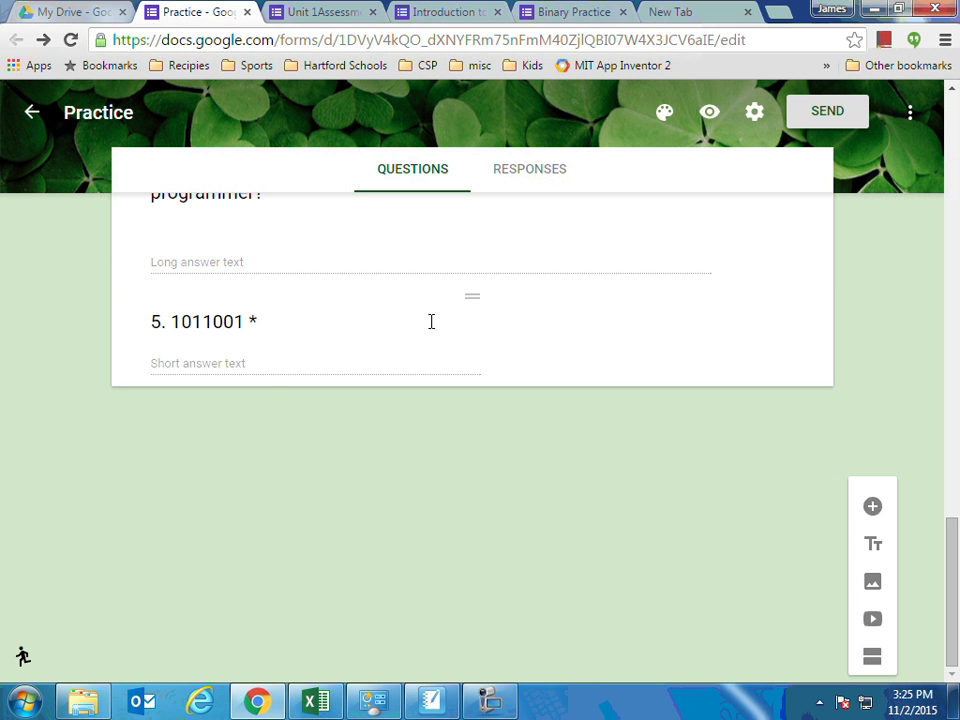
# - Delete question 5, the 1011001 short-answer question, from the Practice form
pyautogui.click(477, 302)
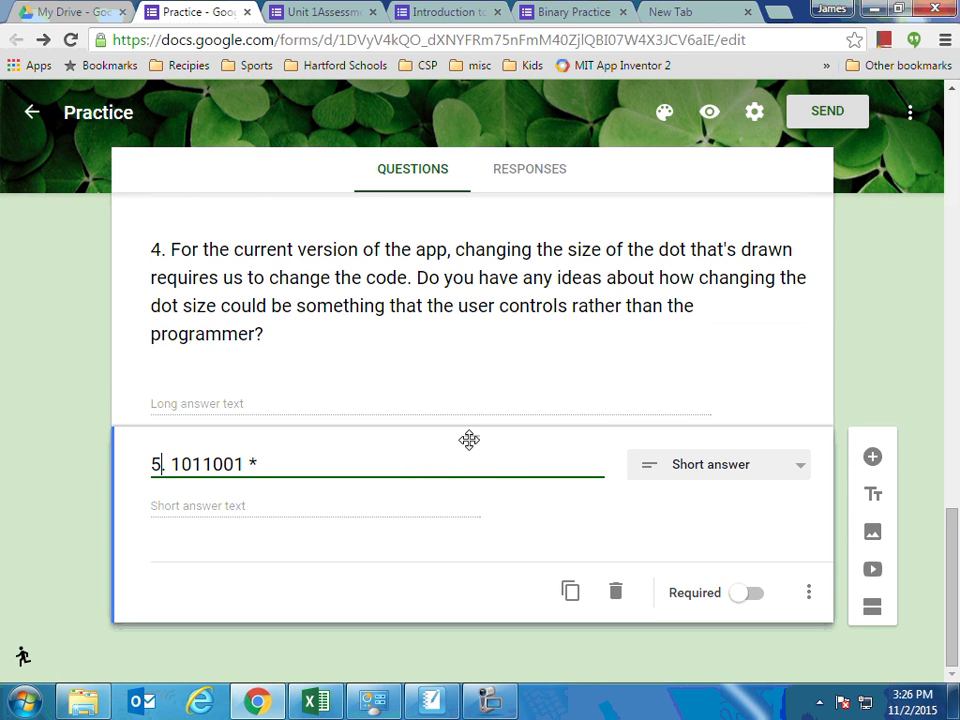
pyautogui.click(615, 592)
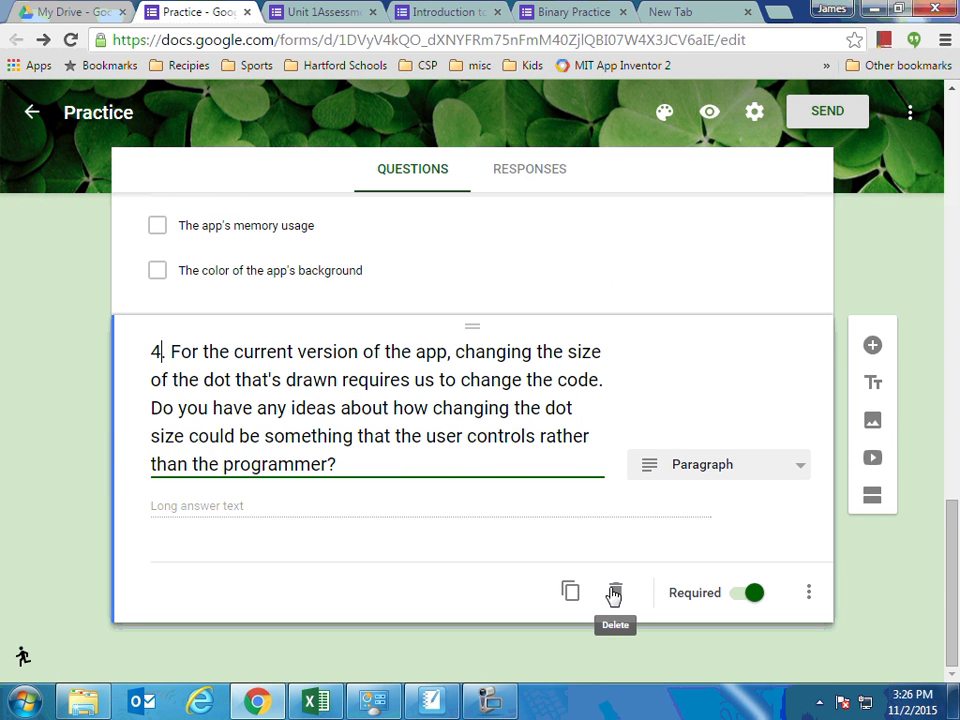
# - Add a third section titled "Binary" with the description "Convert binary number to decimal number" and insert a blank question in it
pyautogui.click(870, 505)
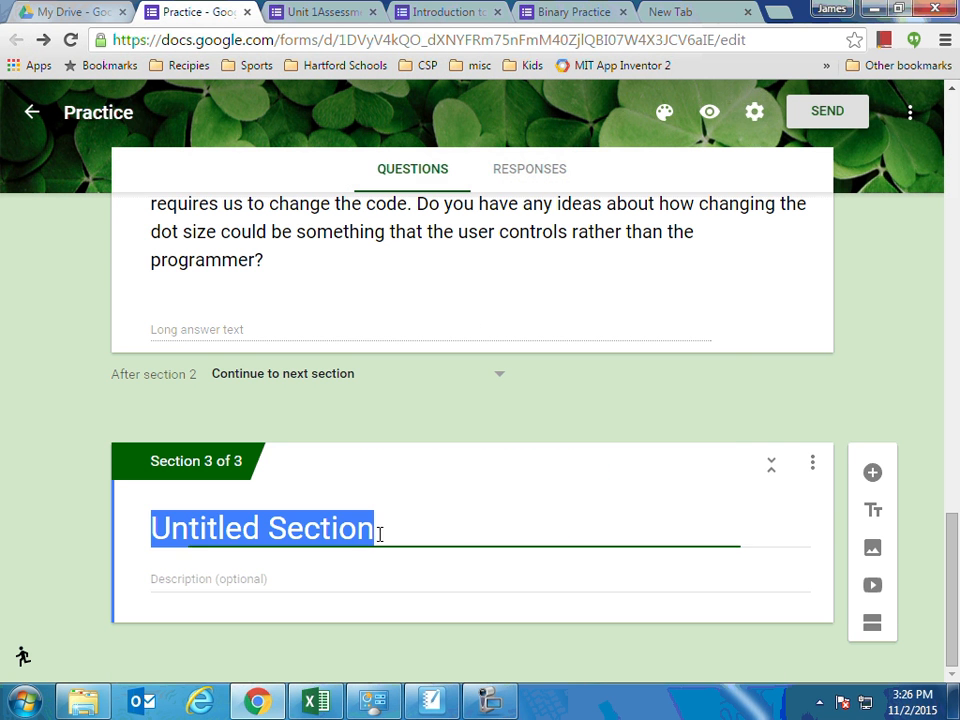
pyautogui.write('Bin')
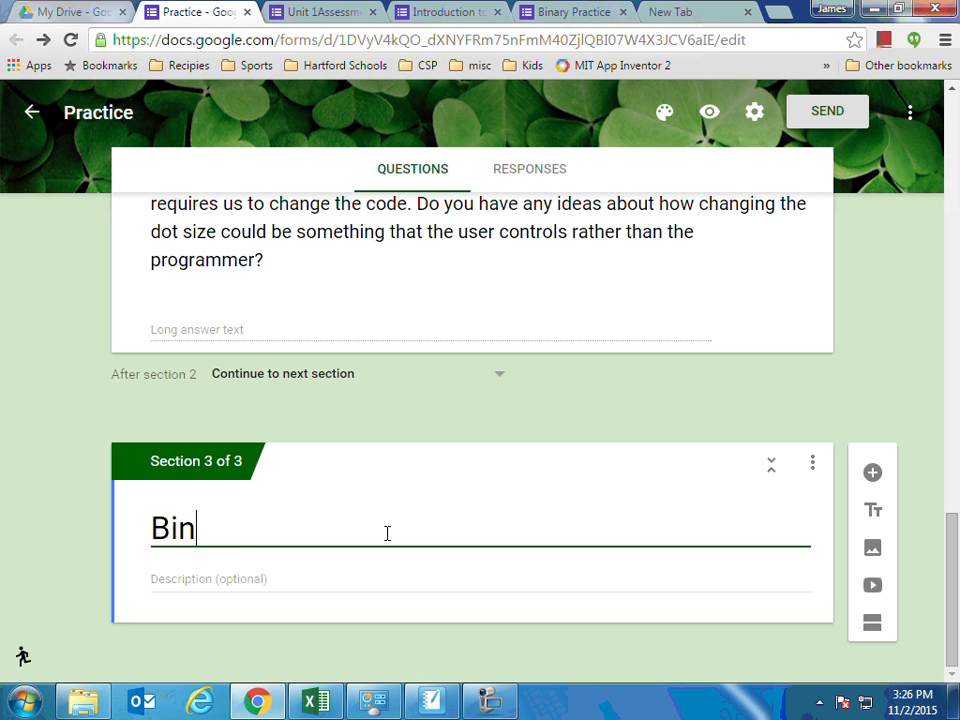
pyautogui.write('ary')
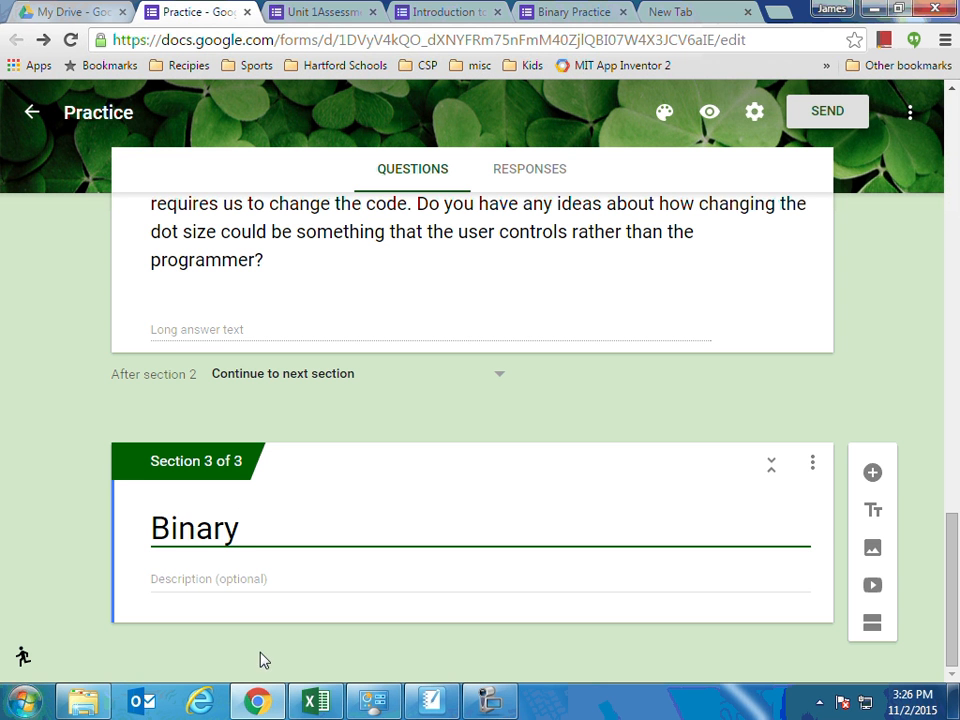
pyautogui.click(209, 578)
pyautogui.write('cimal number')
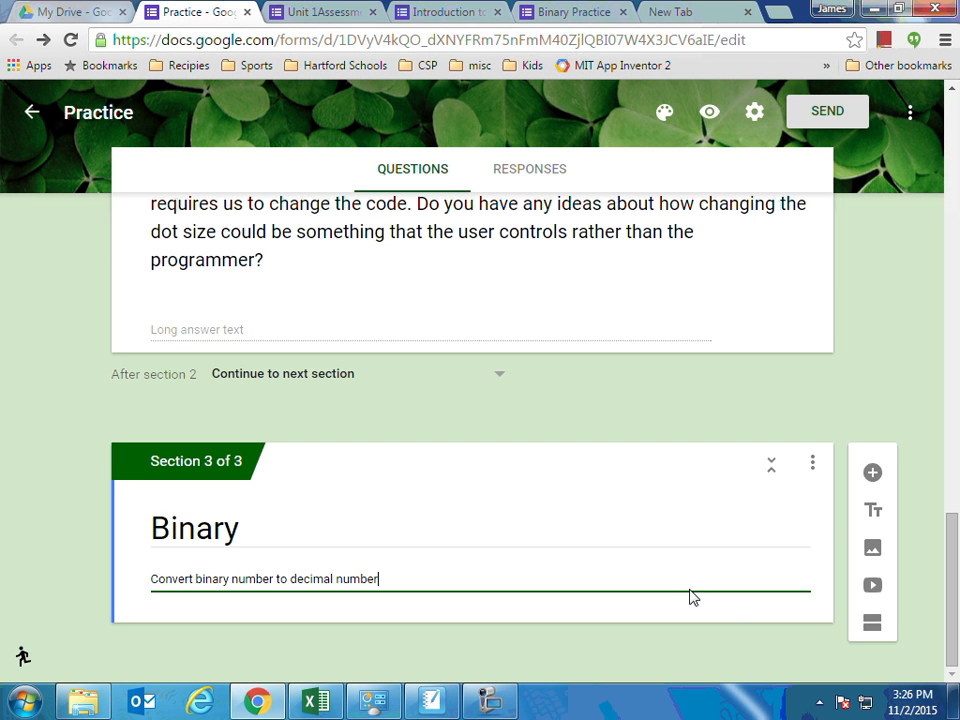
pyautogui.click(872, 473)
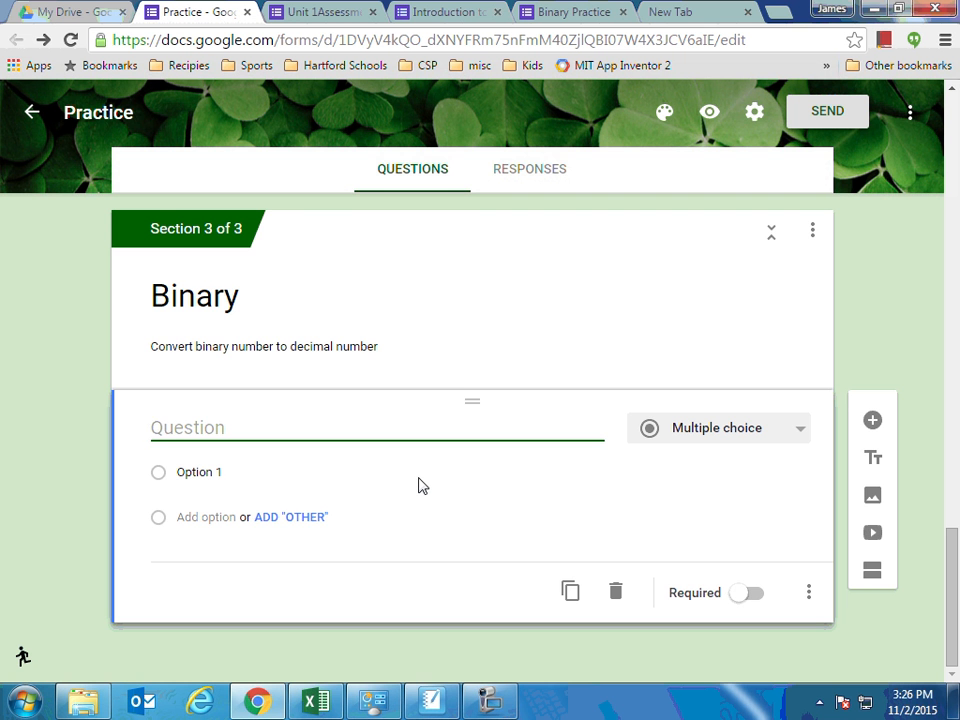
# - Preview the form and look through the first page of the Unit 1 assessment
pyautogui.scroll(3, 424, 468)
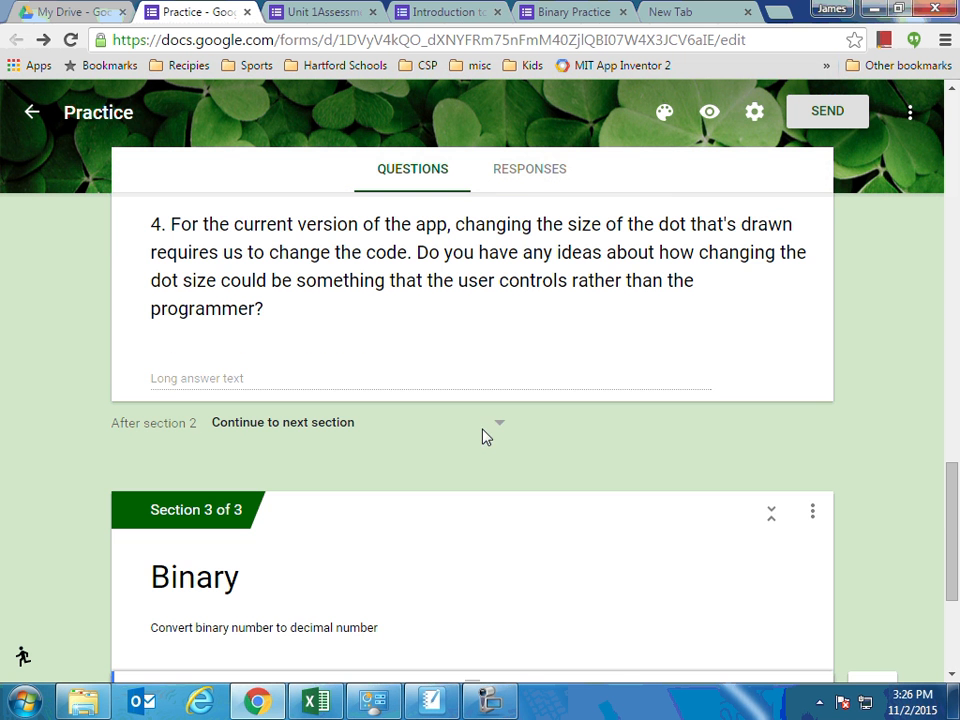
pyautogui.click(709, 114)
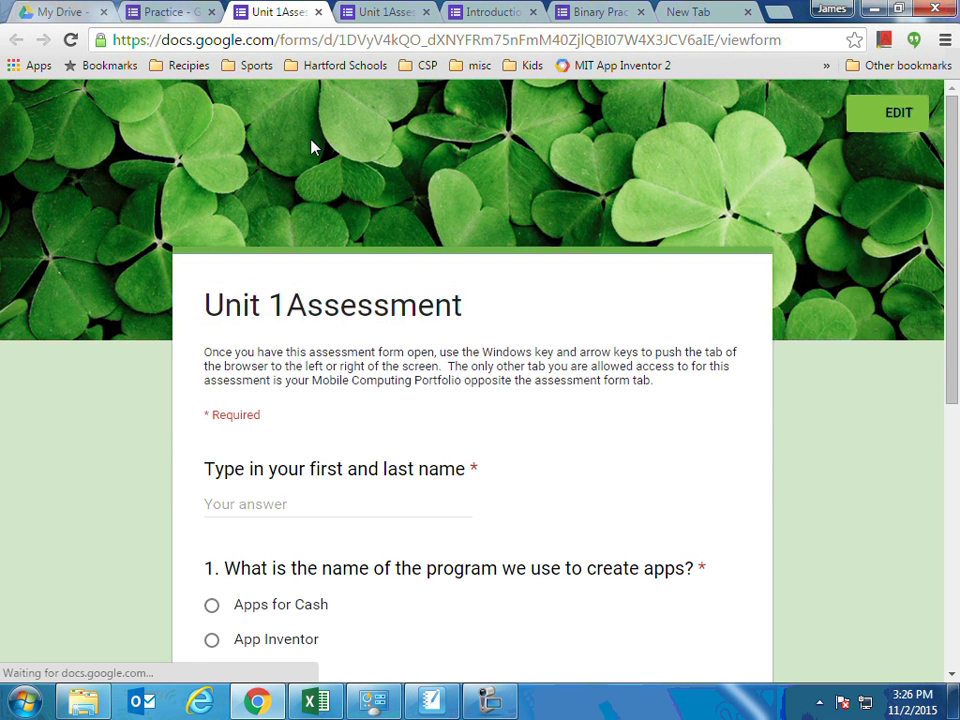
pyautogui.scroll(-3, 405, 378)
pyautogui.scroll(-3, 405, 378)
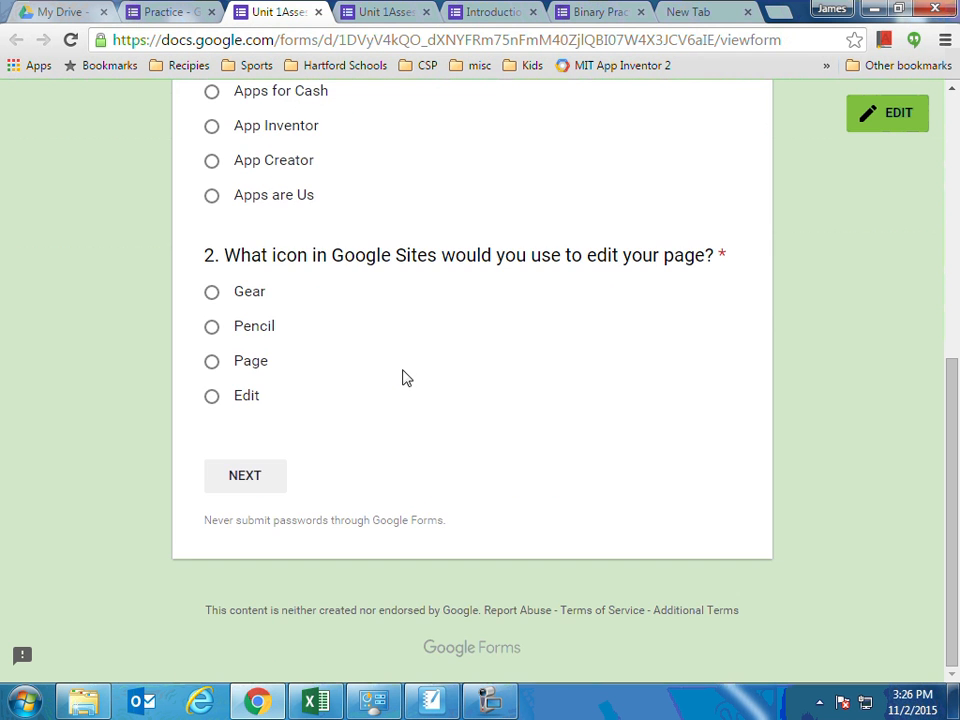
pyautogui.scroll(4, 243, 413)
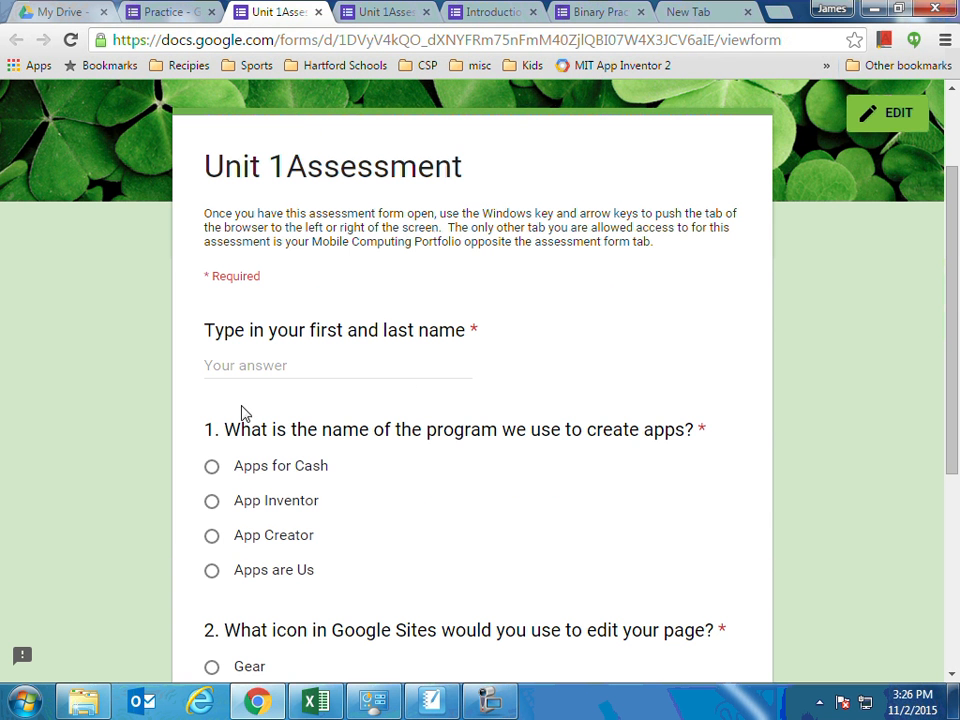
# - Fill in the preview's first page with a placeholder name, App Inventor for question 1 and Page for question 2, and continue
pyautogui.click(206, 366)
pyautogui.write('g')
pyautogui.click(213, 501)
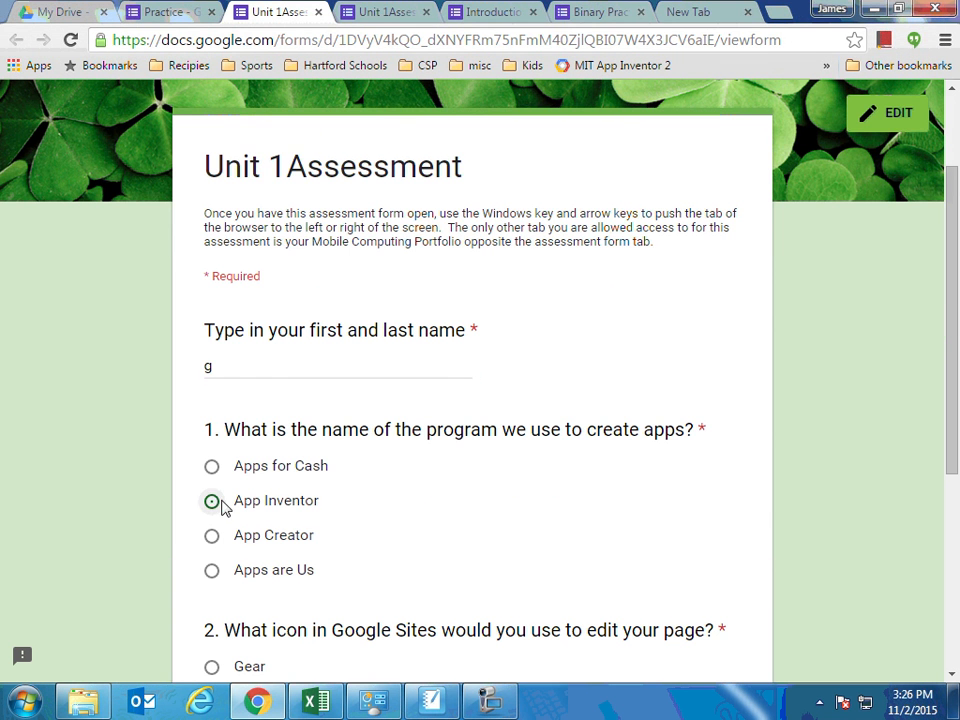
pyautogui.scroll(-4, 220, 520)
pyautogui.click(214, 363)
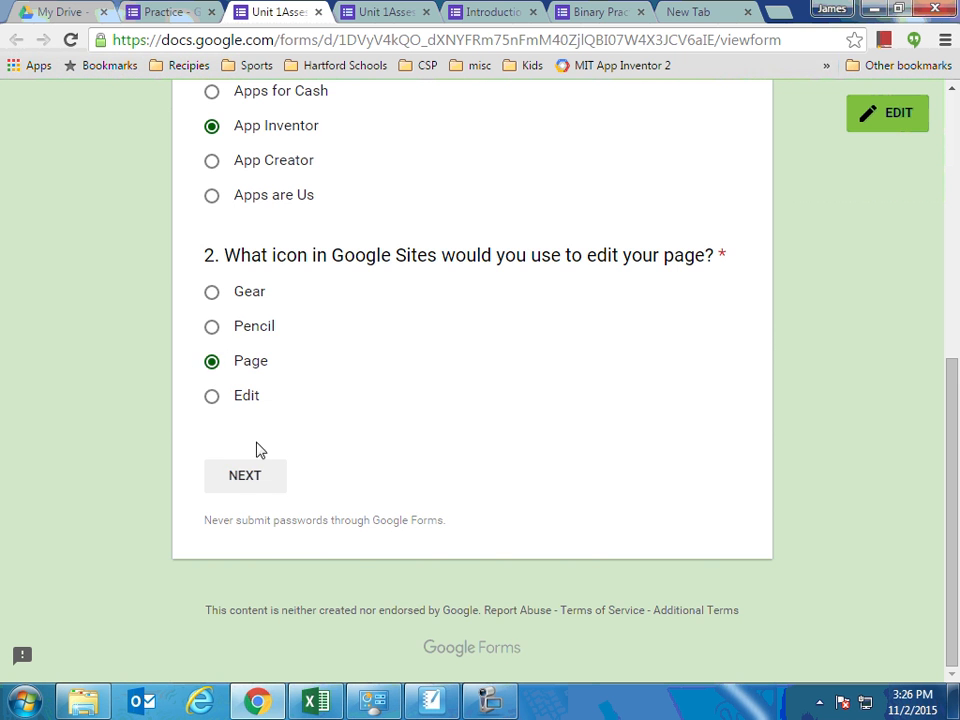
pyautogui.click(254, 484)
# - Select the audible click and error message options for question 3, answer question 4 with "gddd", and continue to the Binary section
pyautogui.scroll(-2, 242, 429)
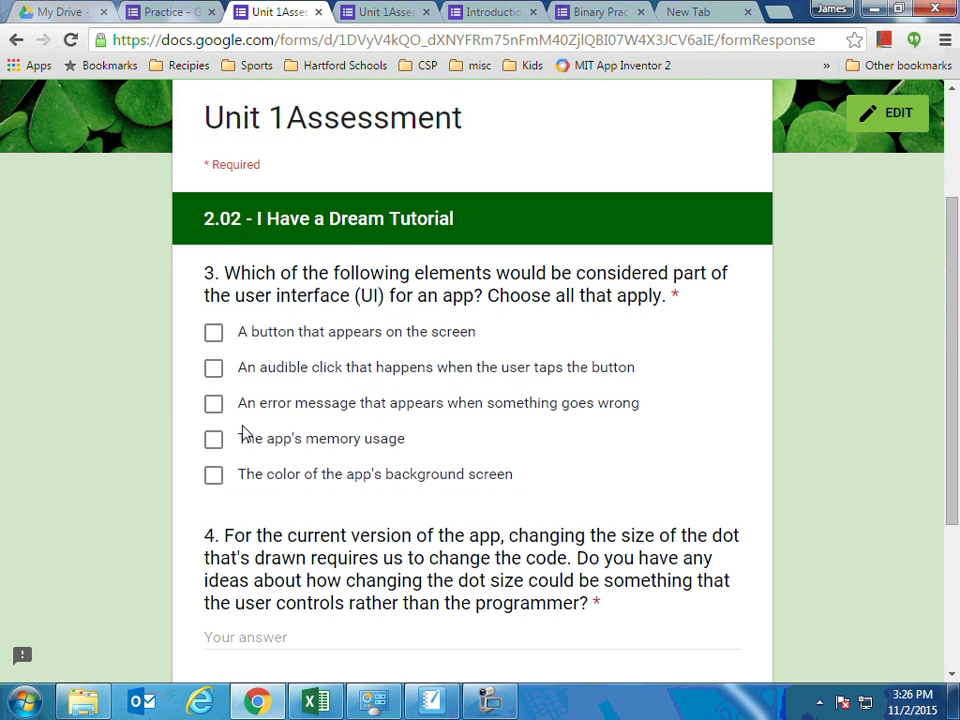
pyautogui.click(213, 367)
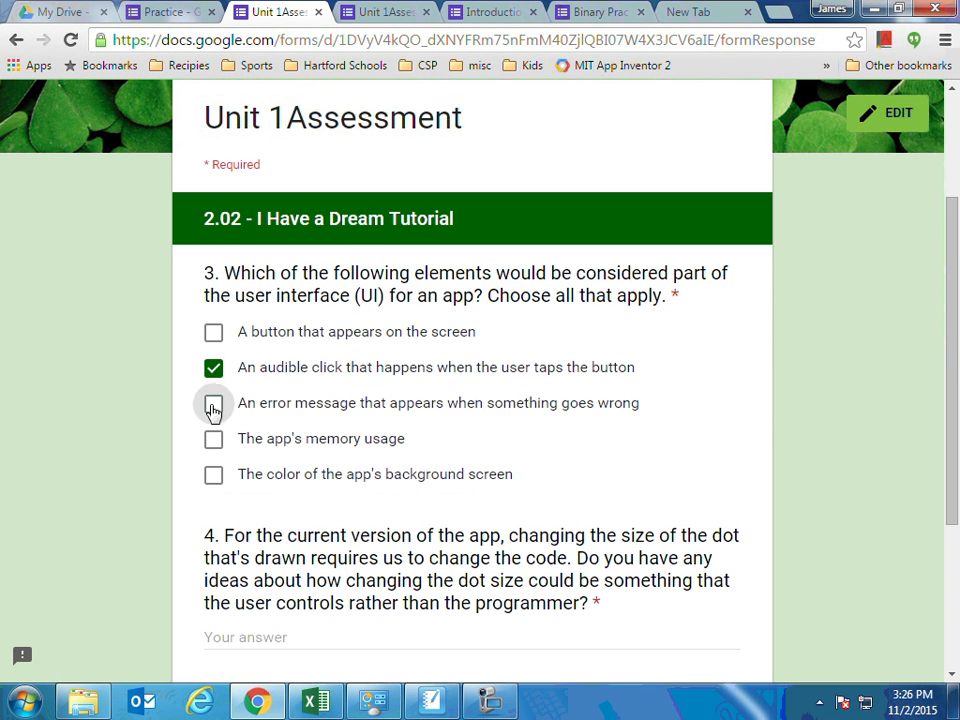
pyautogui.click(213, 402)
pyautogui.scroll(-3, 238, 420)
pyautogui.click(271, 376)
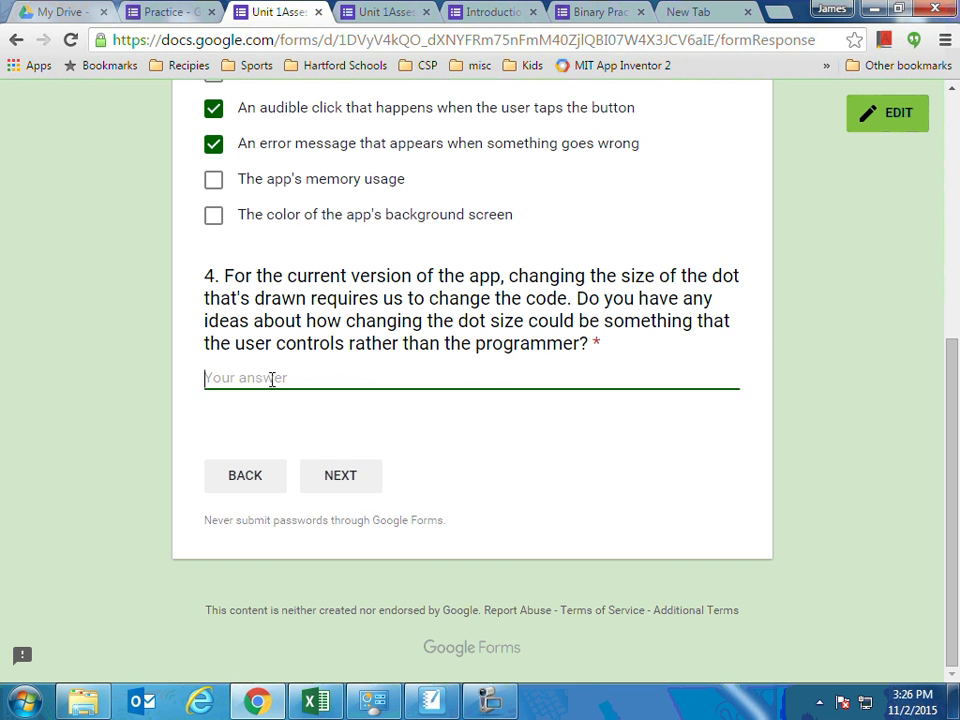
pyautogui.write('gddd')
pyautogui.click(345, 485)
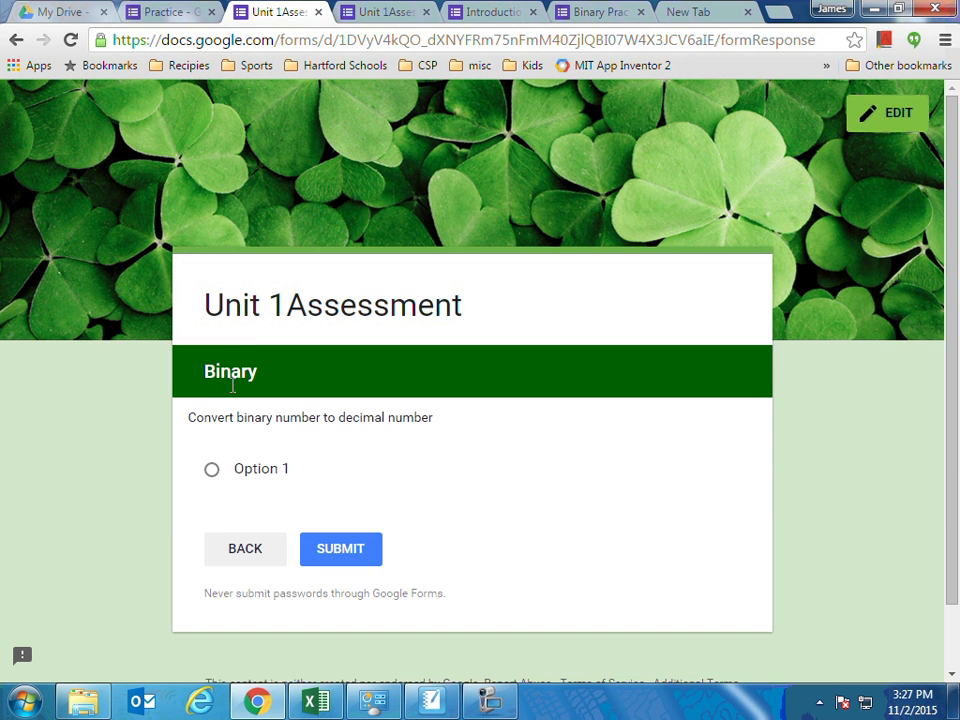
# - Return to the Practice form editor and set the Binary section's blank question to Short answer
pyautogui.click(145, 12)
pyautogui.scroll(-3, 311, 343)
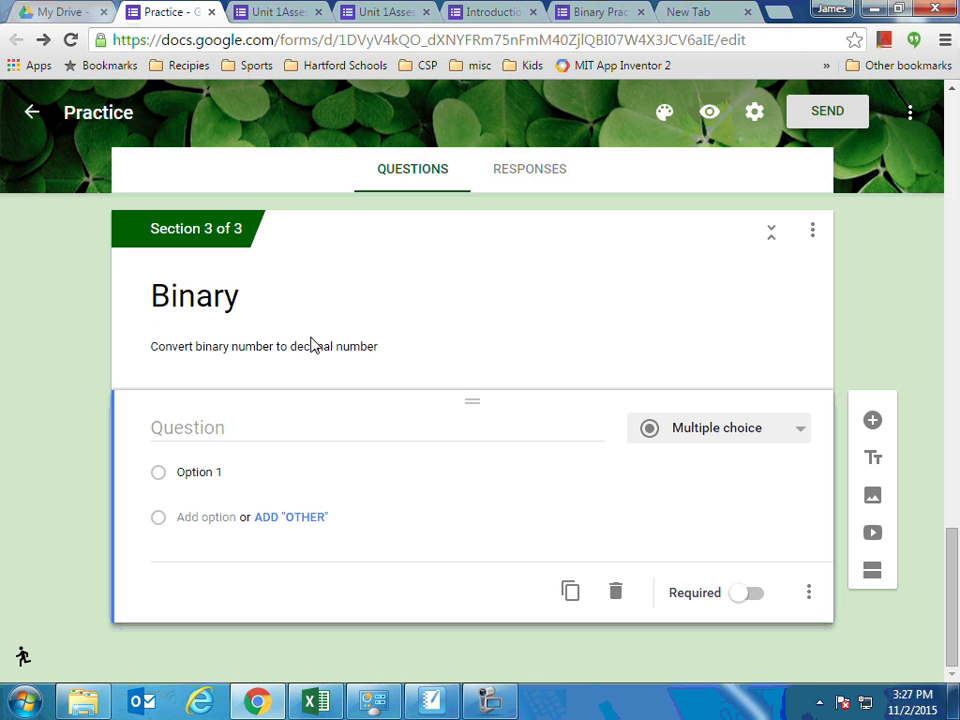
pyautogui.click(797, 434)
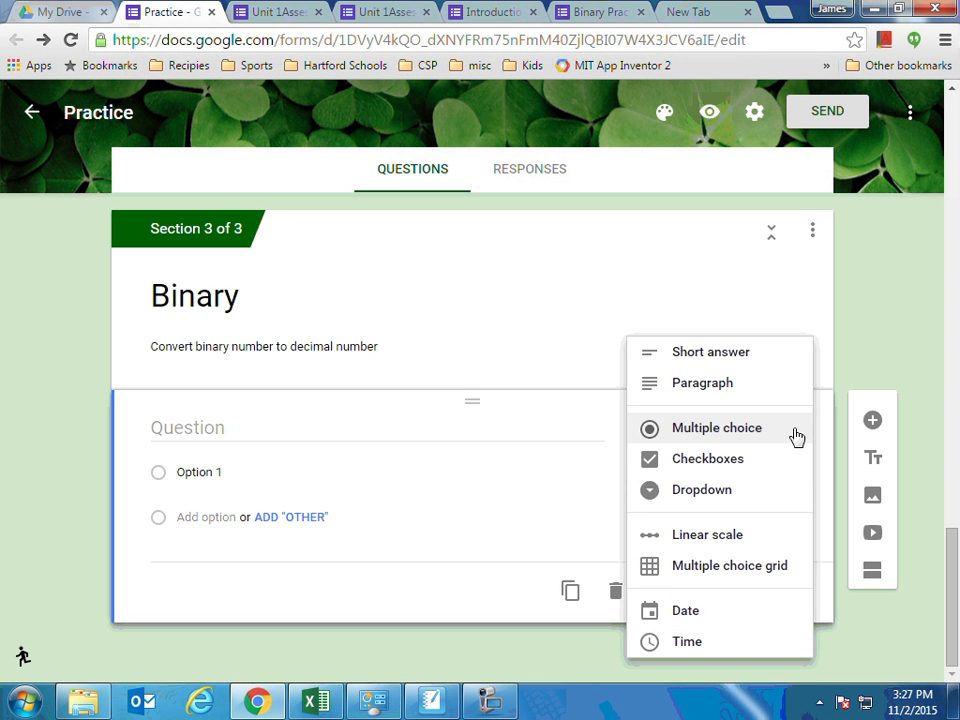
pyautogui.click(705, 360)
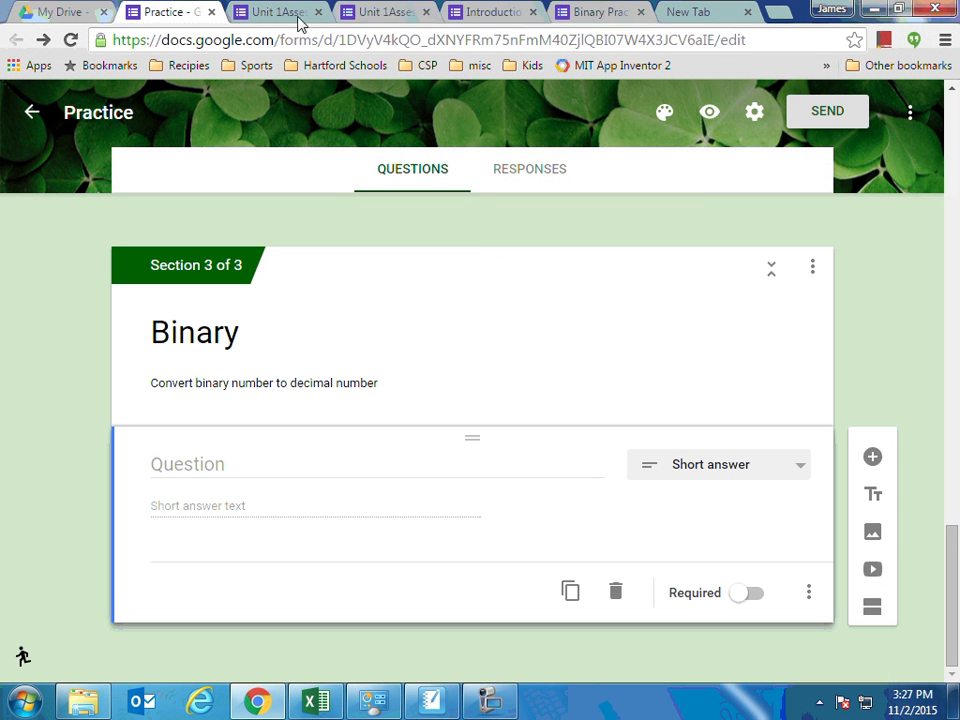
# - Preview the form again and complete page one with a placeholder name, App Inventor for question 1 and Page for question 2
pyautogui.click(709, 117)
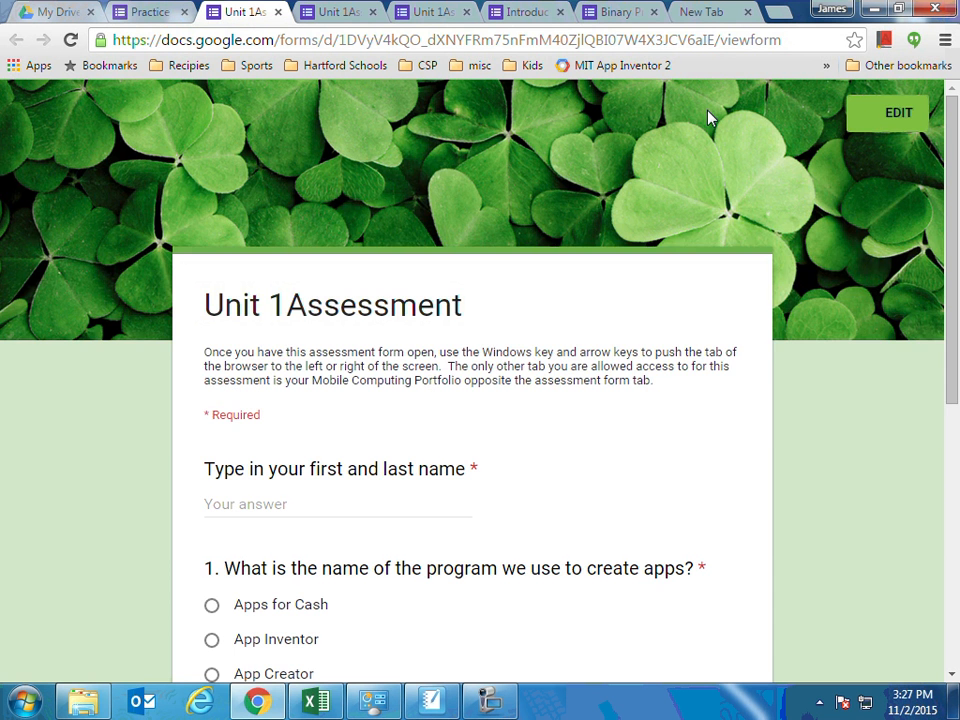
pyautogui.scroll(-3, 250, 270)
pyautogui.click(240, 220)
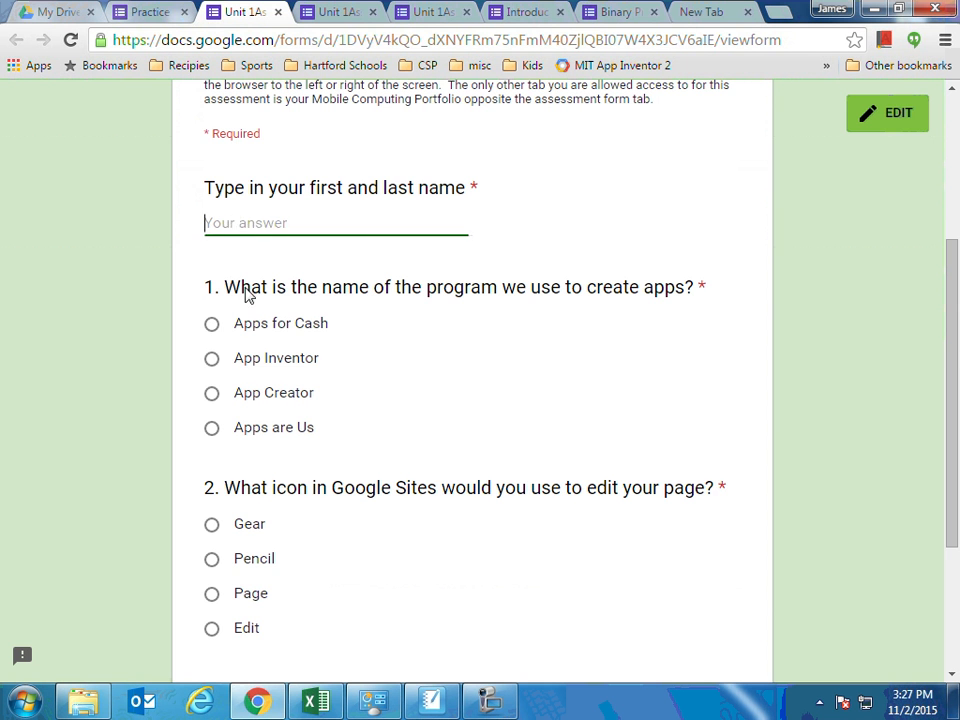
pyautogui.write('d')
pyautogui.click(213, 362)
pyautogui.scroll(-2, 223, 380)
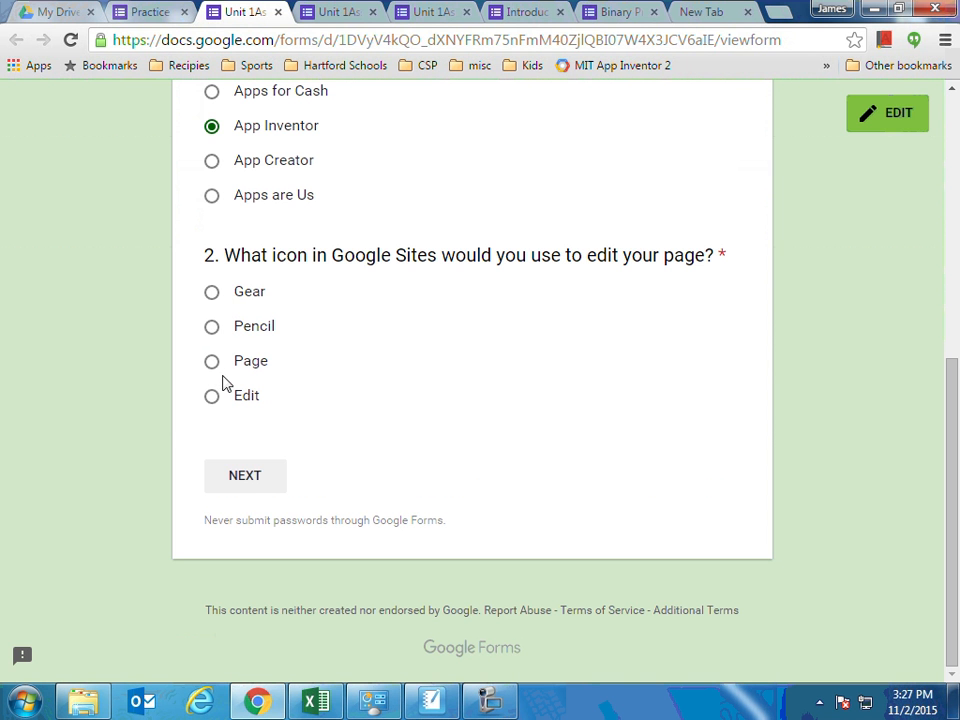
pyautogui.click(211, 361)
pyautogui.click(262, 477)
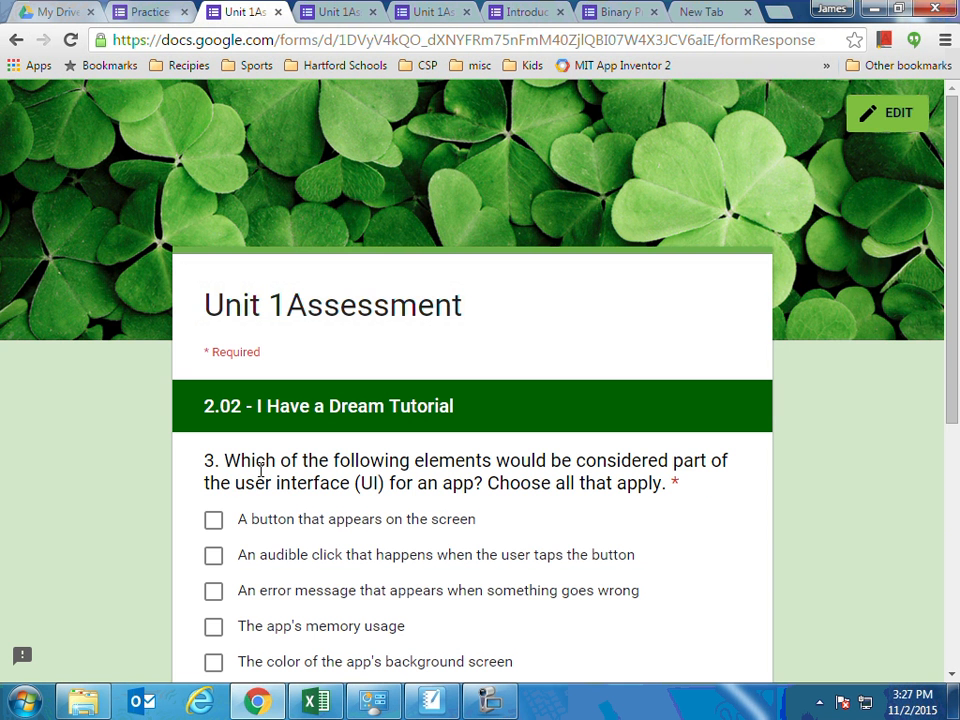
# - Select "A button that appears on the screen" for question 3, answer question 4 with "d", and continue to the Binary section
pyautogui.click(211, 524)
pyautogui.scroll(-3, 237, 519)
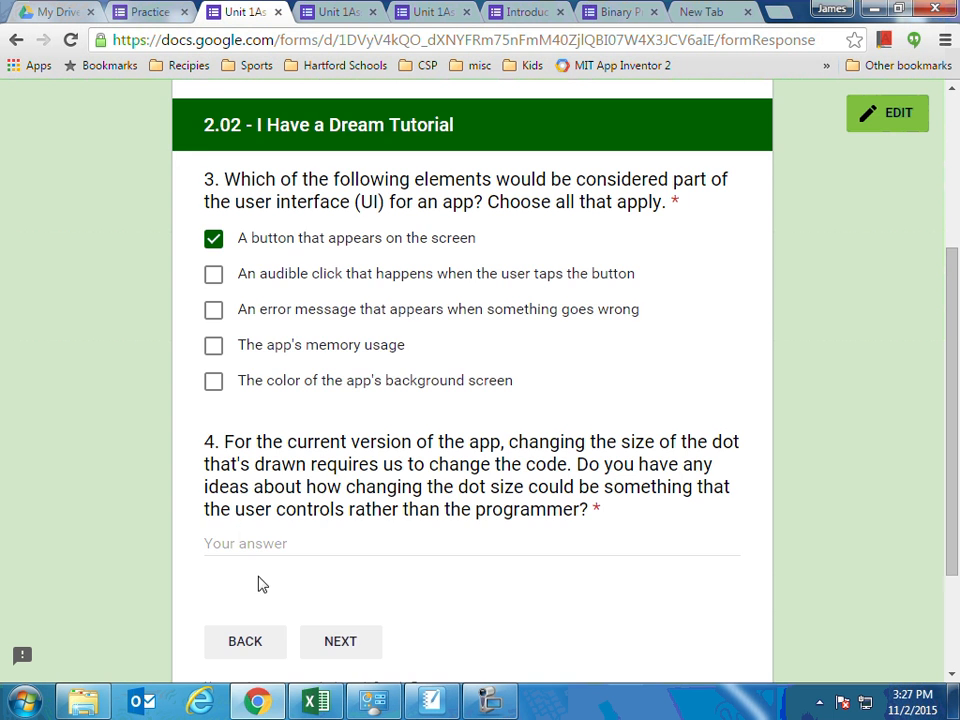
pyautogui.scroll(-2, 258, 584)
pyautogui.click(251, 372)
pyautogui.write('d')
pyautogui.click(345, 480)
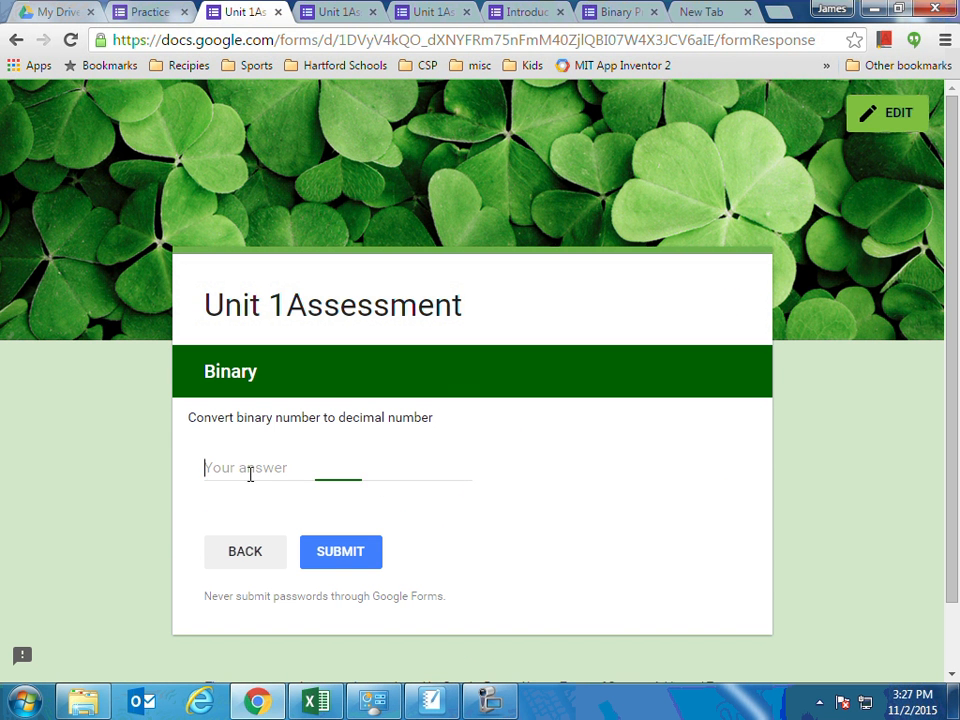
# - Enter 5663 as the short answer in the Binary section and submit the response
pyautogui.write('56')
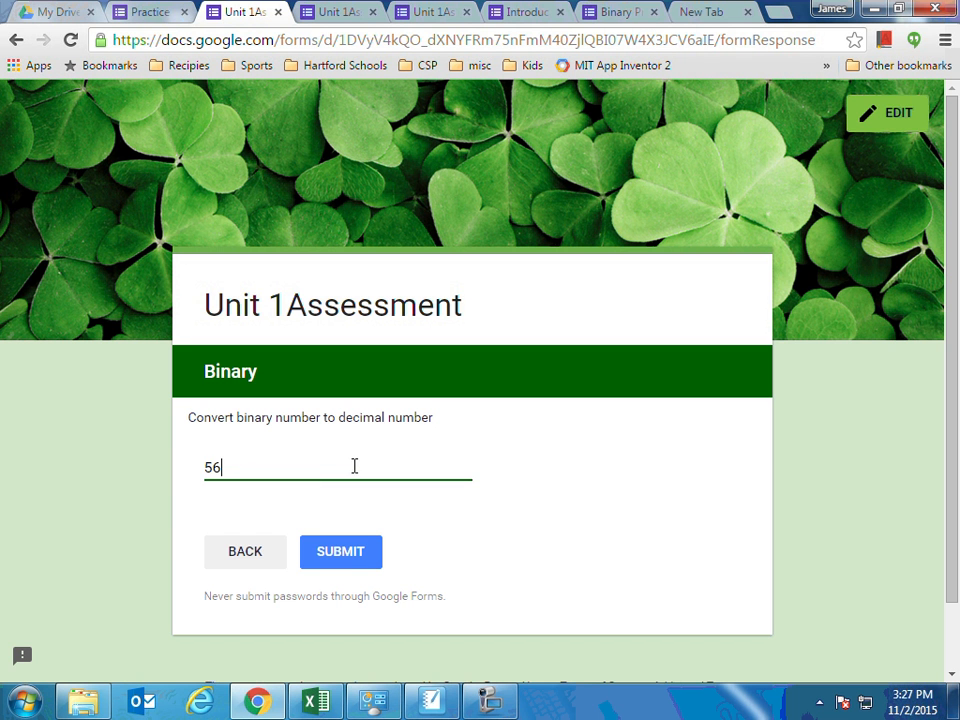
pyautogui.write('63')
pyautogui.click(347, 546)
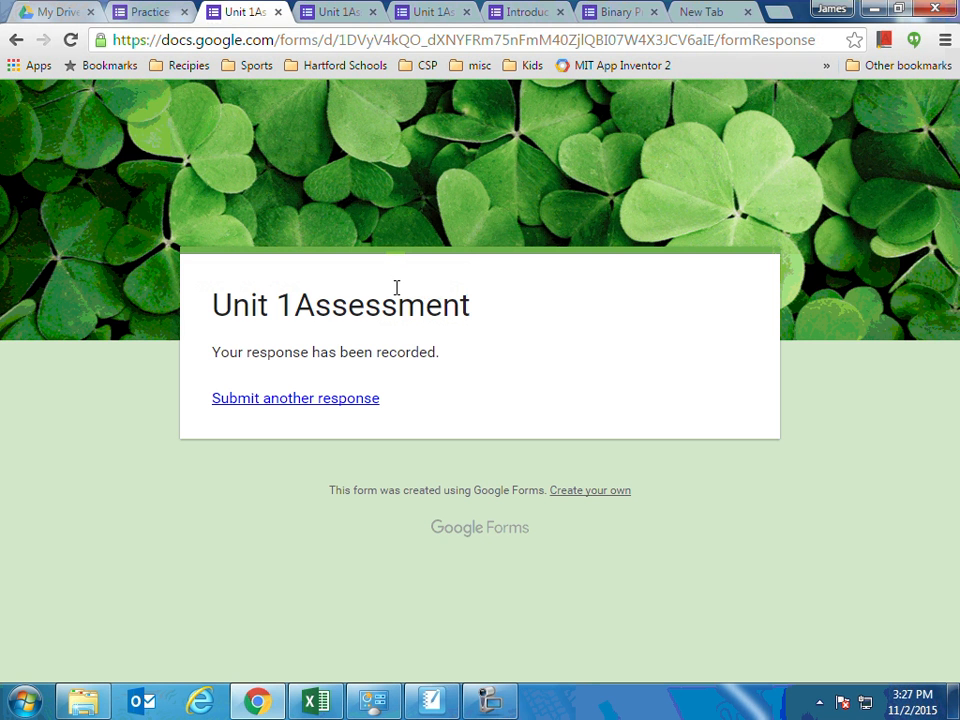
pyautogui.click(492, 702)
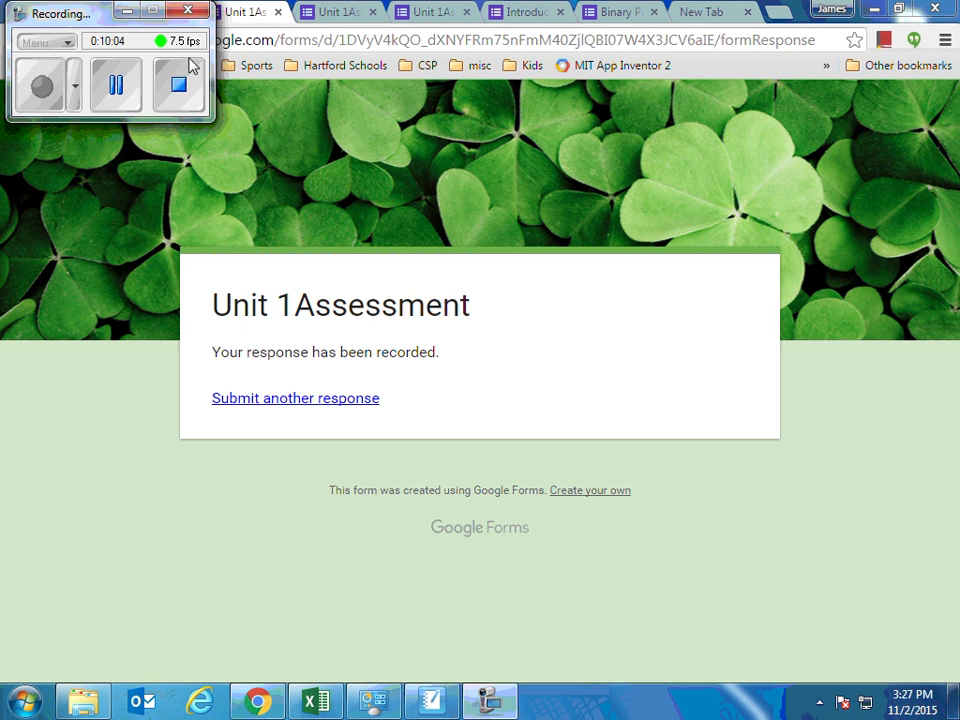